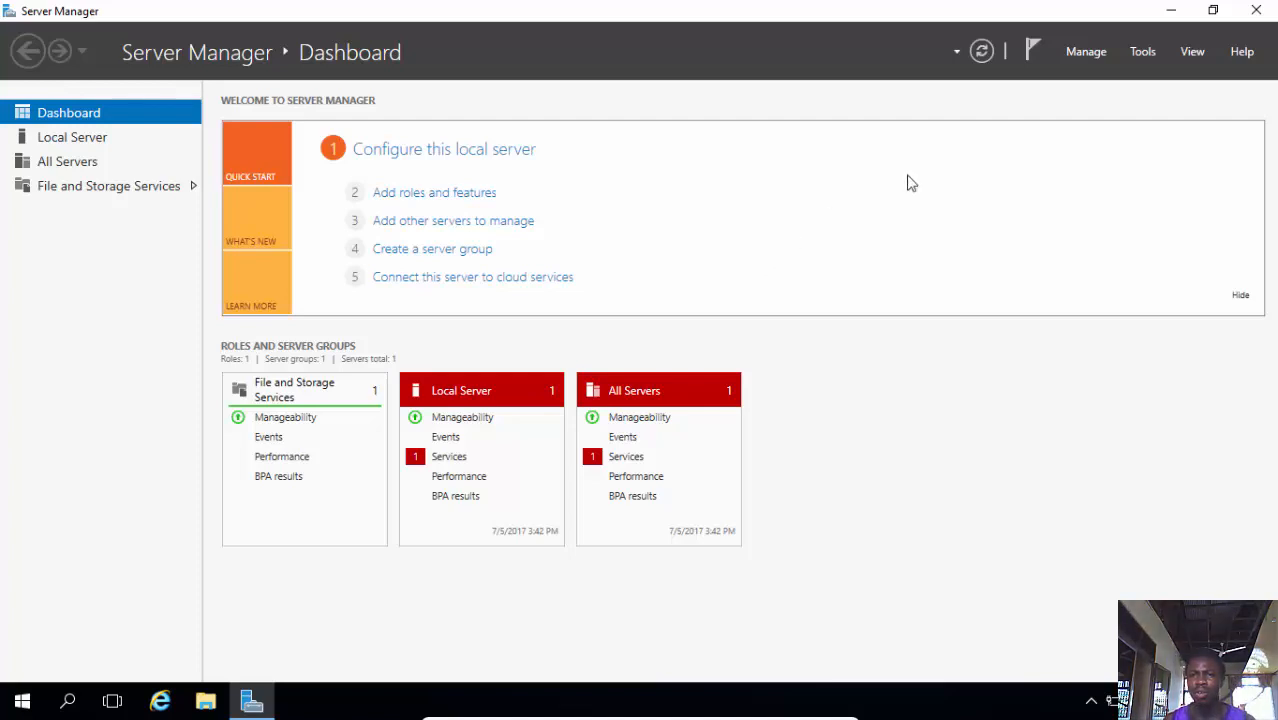
Open the Add Roles and Features wizard and choose a role-based installation on the local server
click(1077, 54)
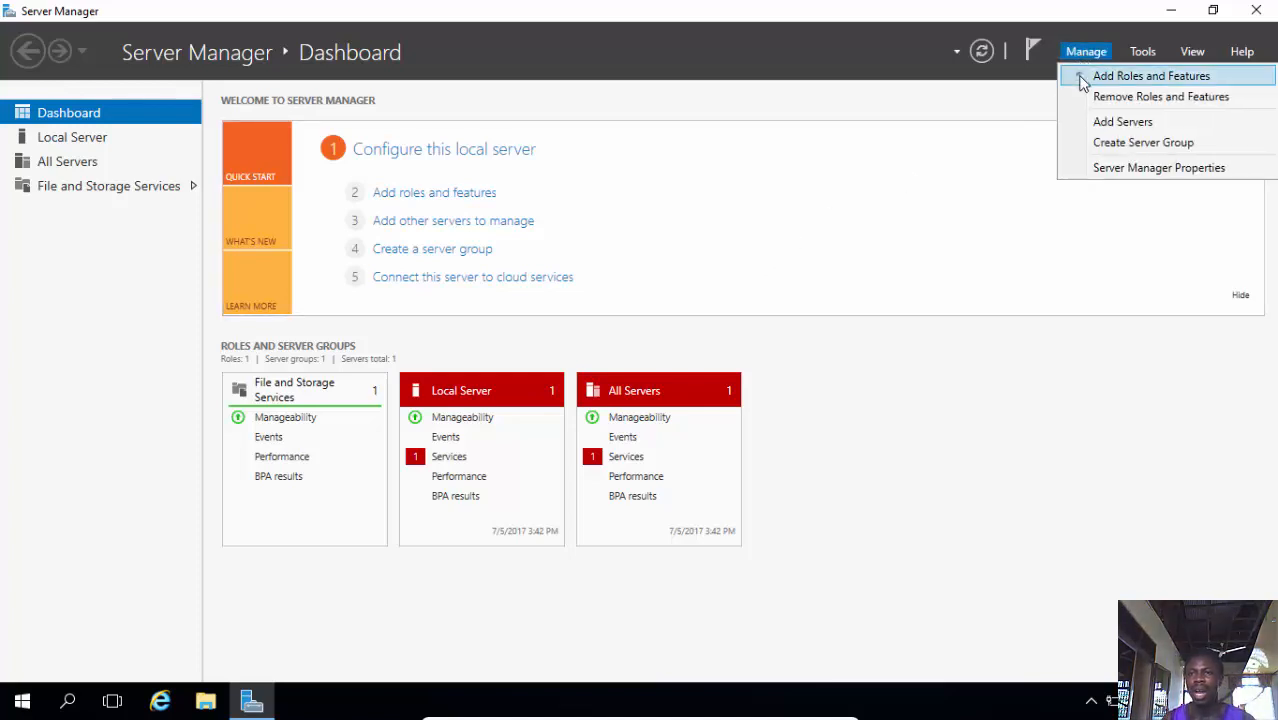
click(1079, 77)
click(564, 581)
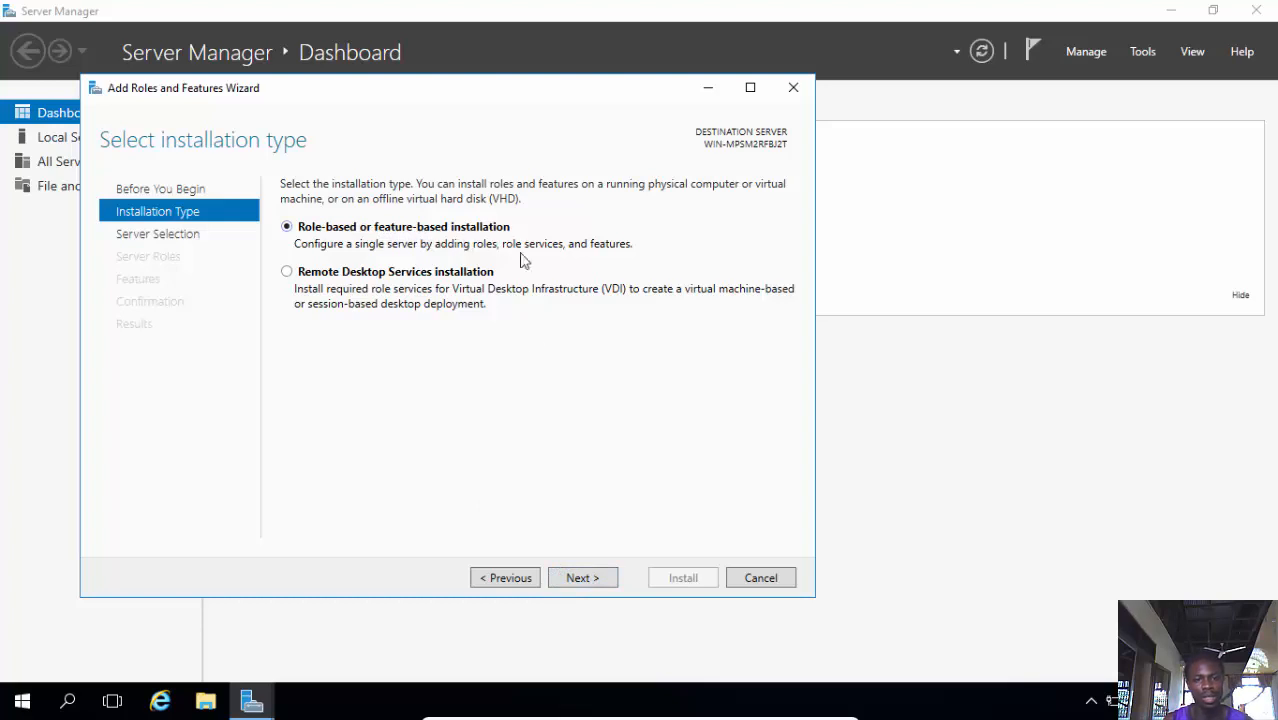
click(570, 576)
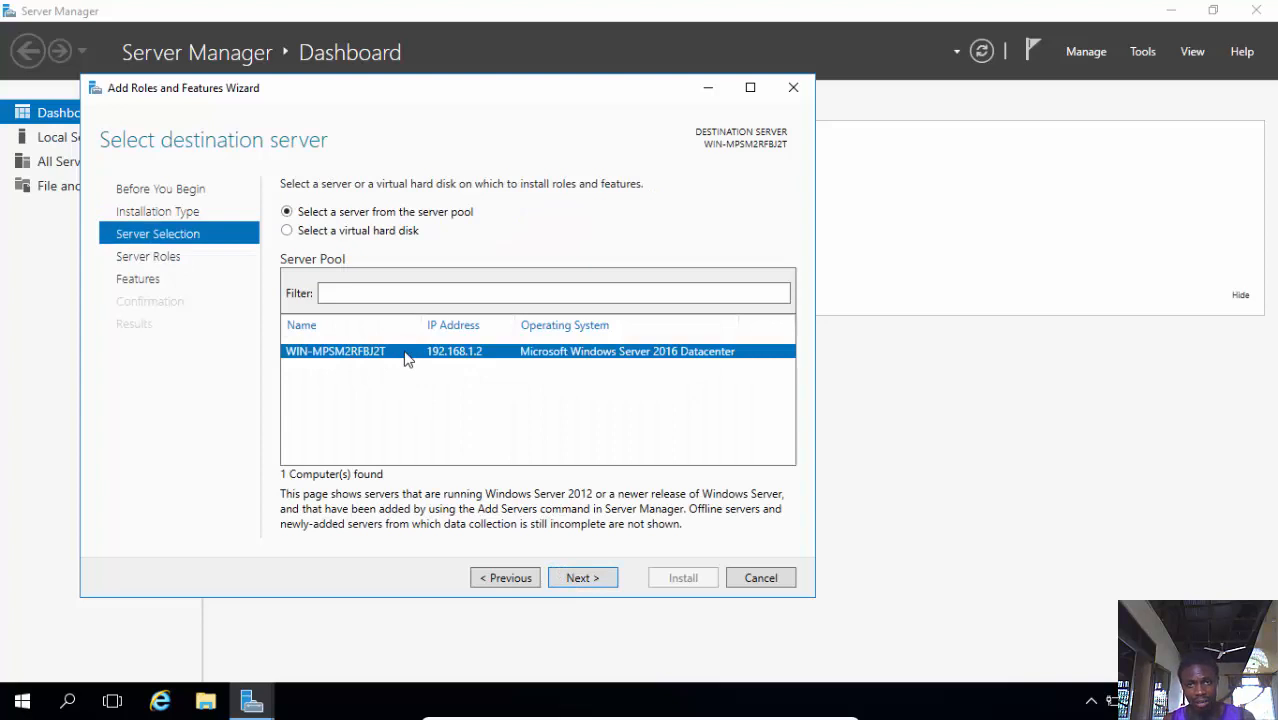
click(600, 582)
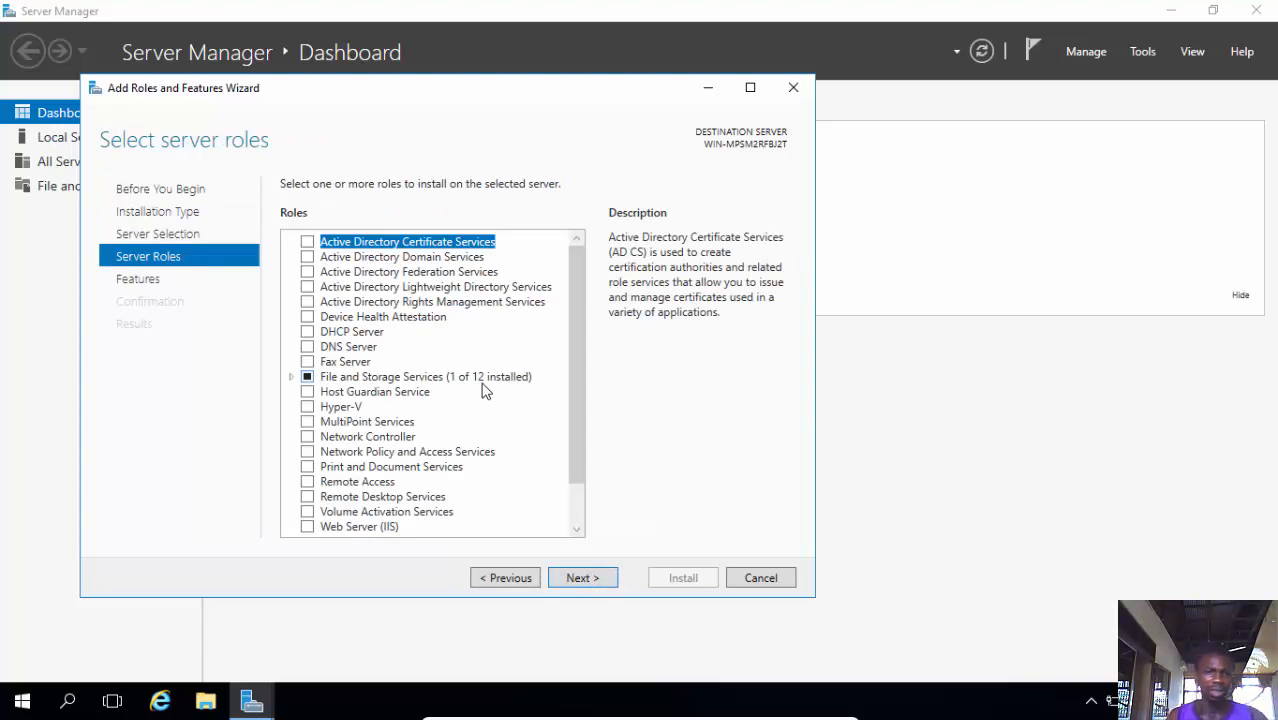
Select the DHCP Server role with its required management tools and install it
click(307, 332)
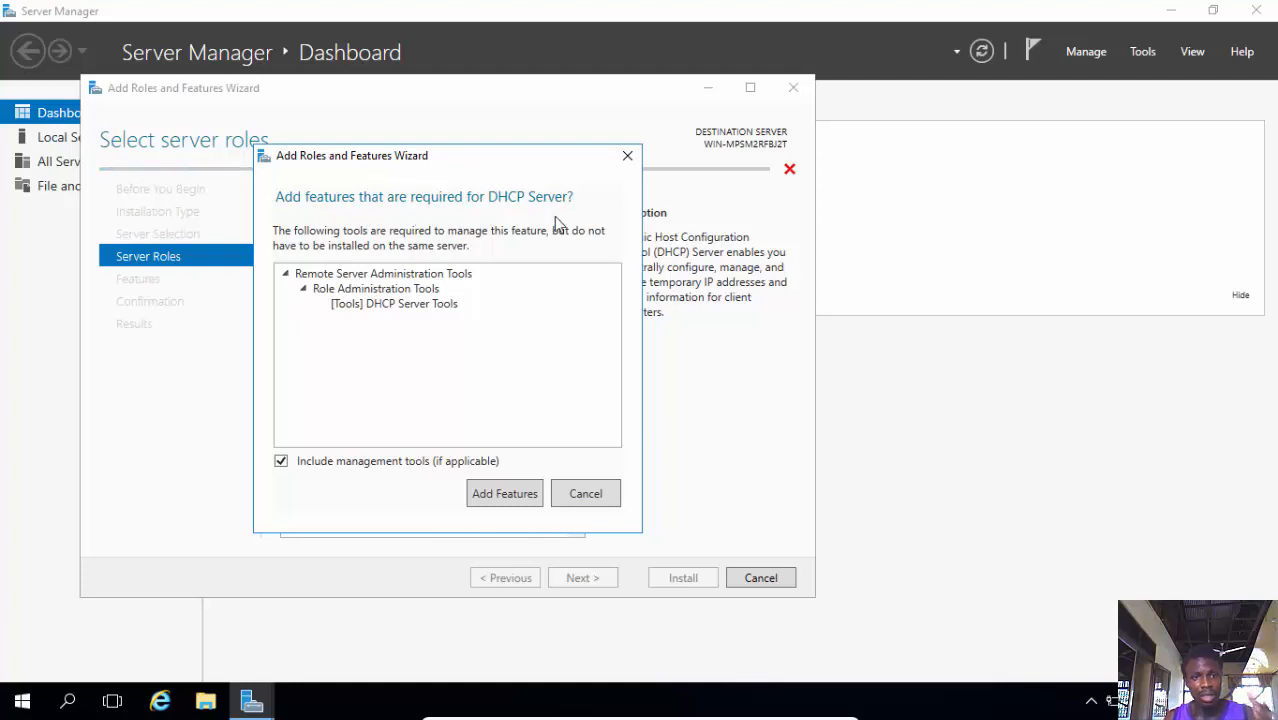
click(499, 496)
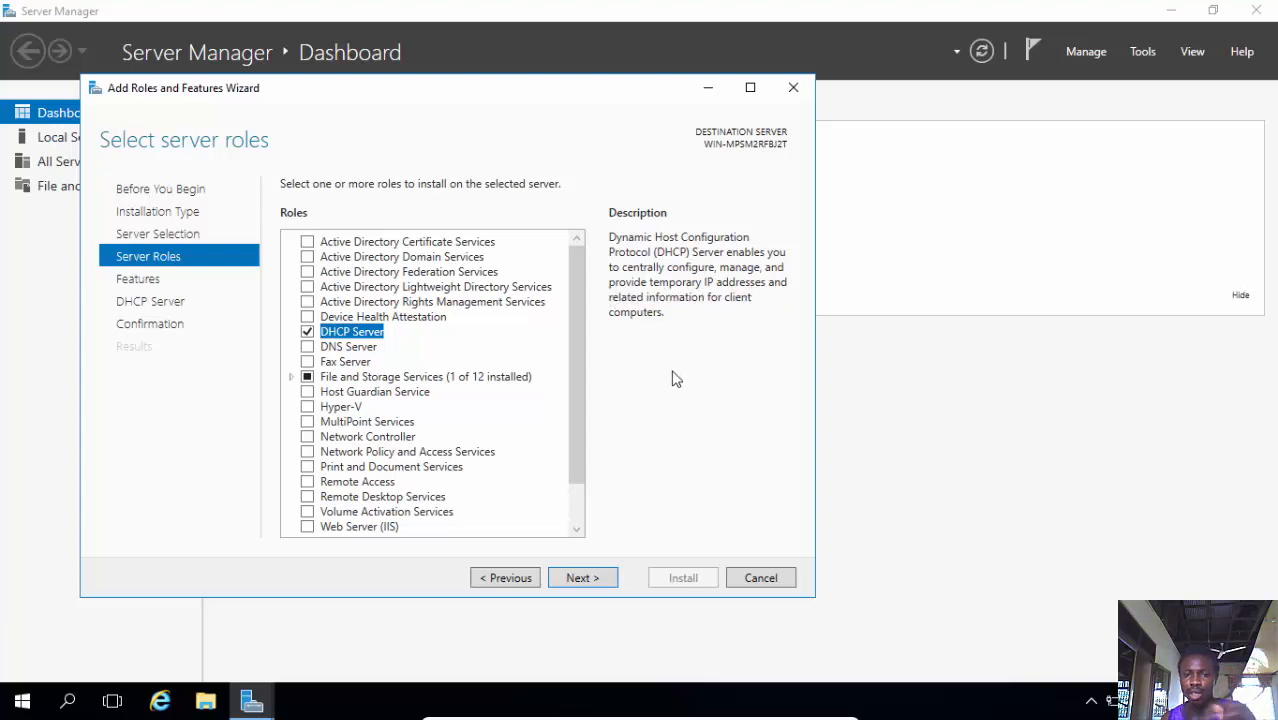
click(599, 583)
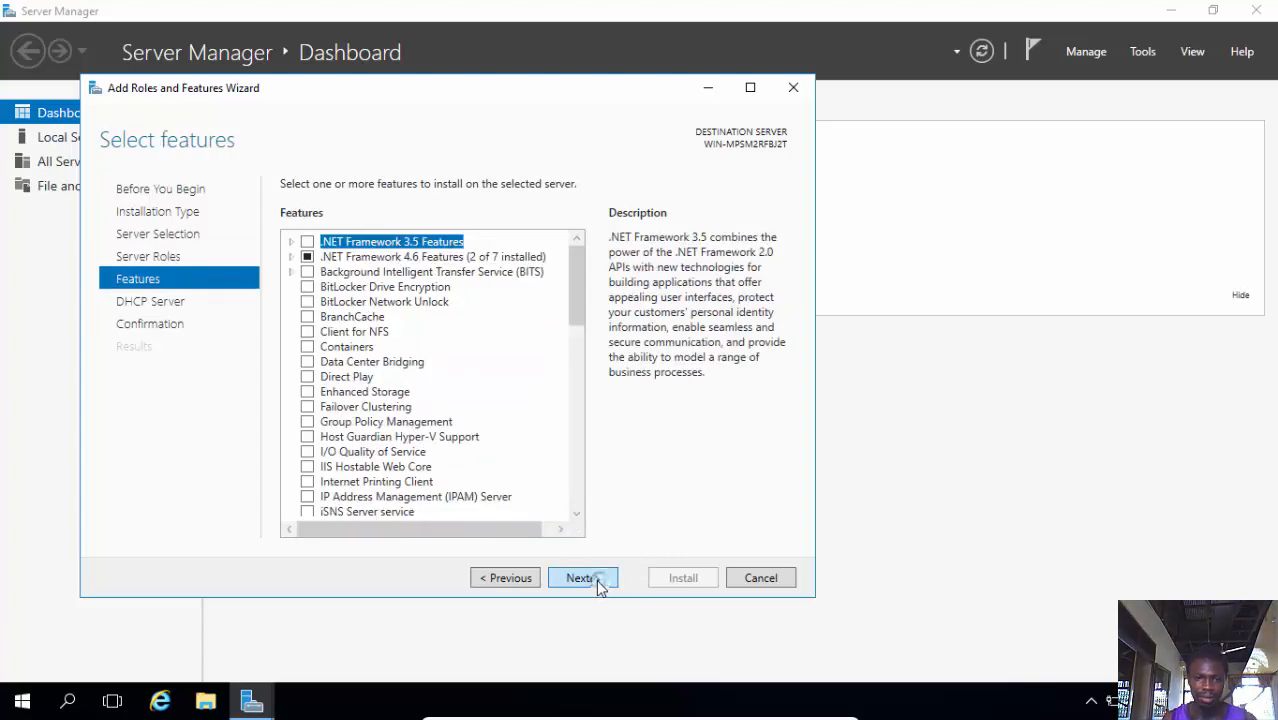
click(599, 580)
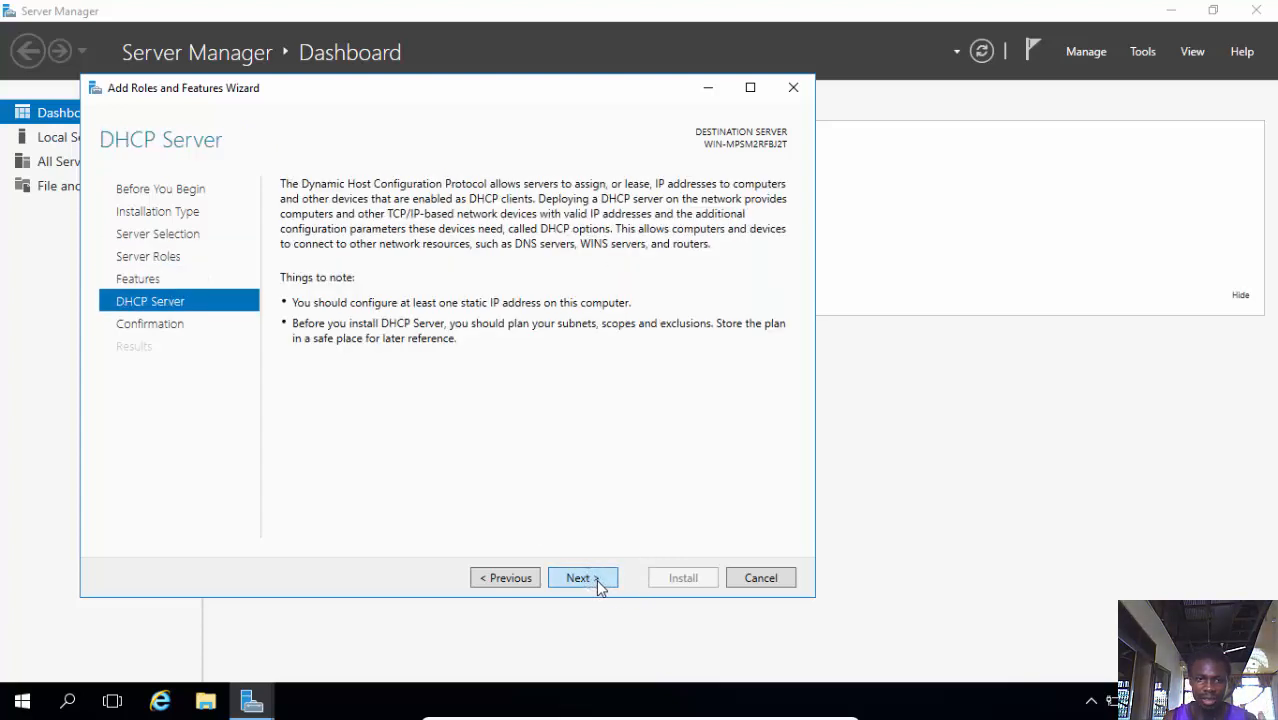
click(599, 580)
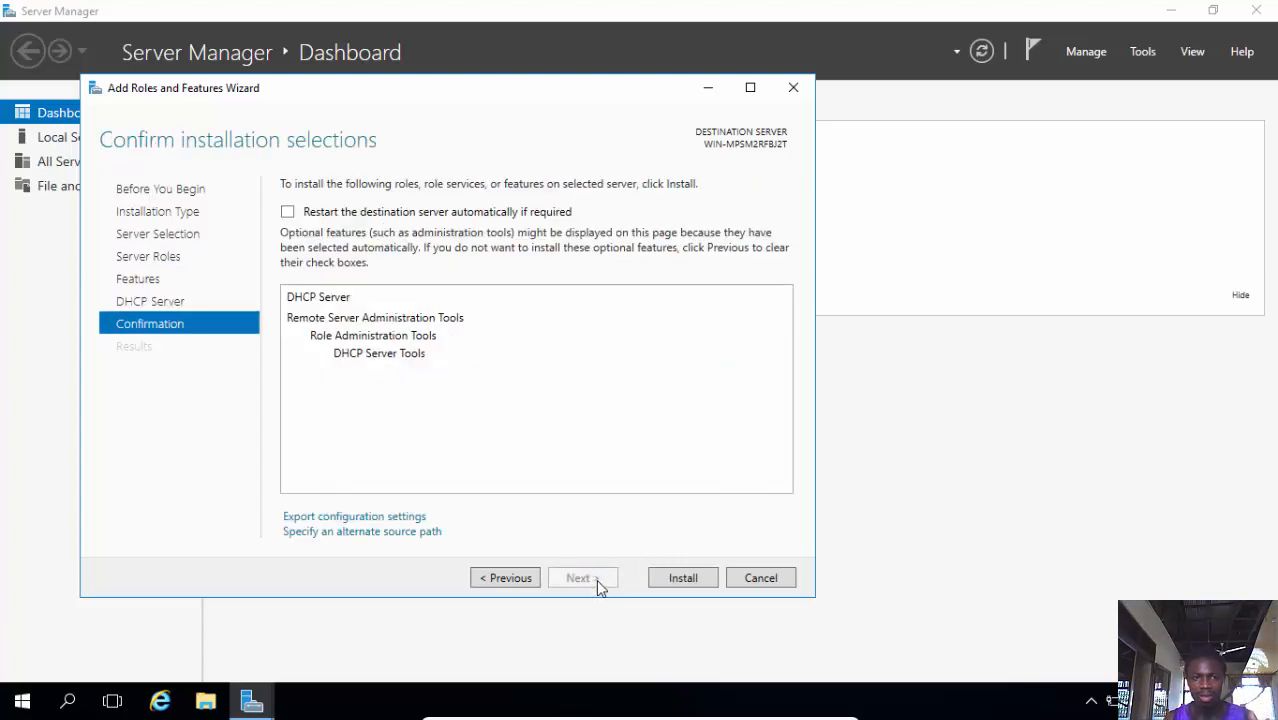
click(674, 585)
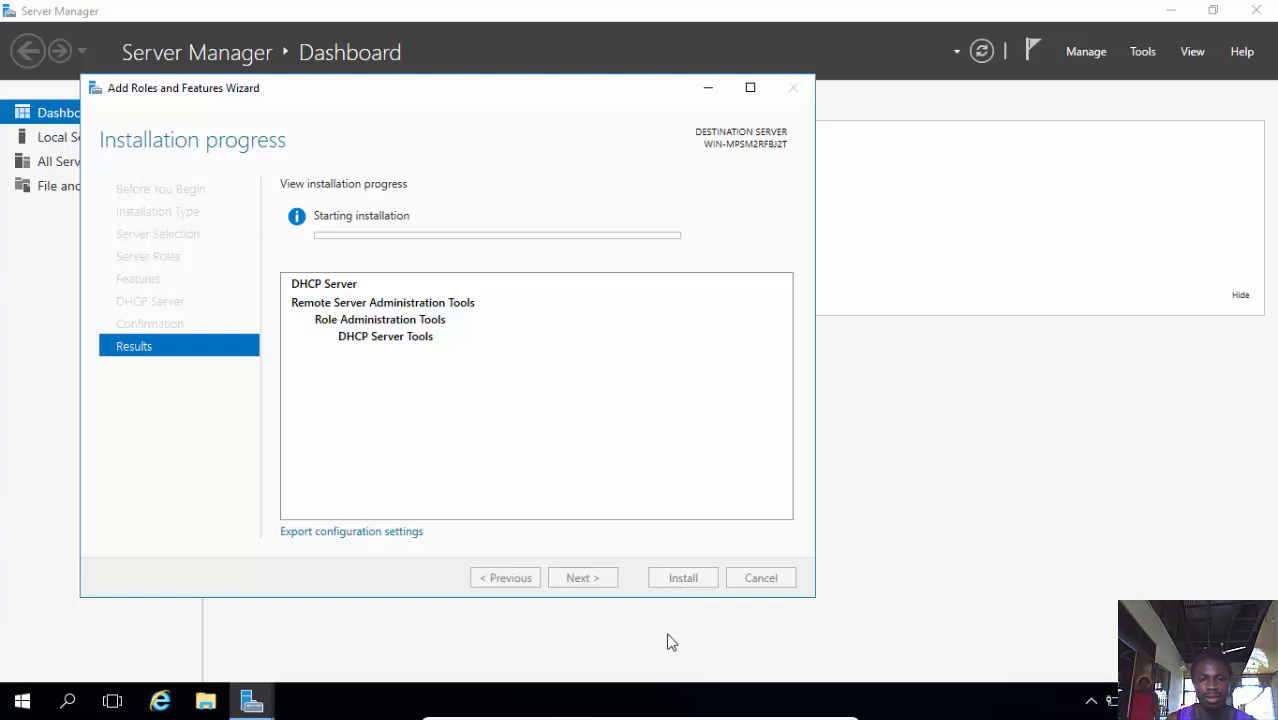
mouse_move(623, 711)
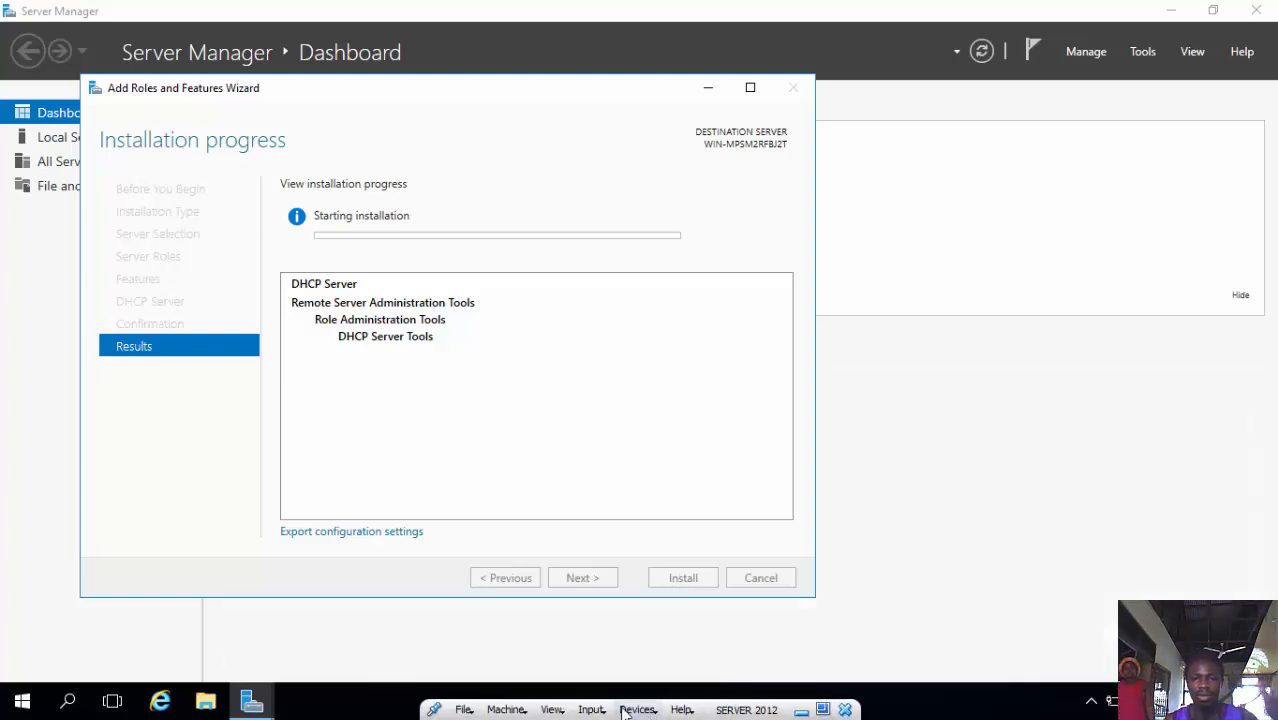
click(553, 710)
click(580, 557)
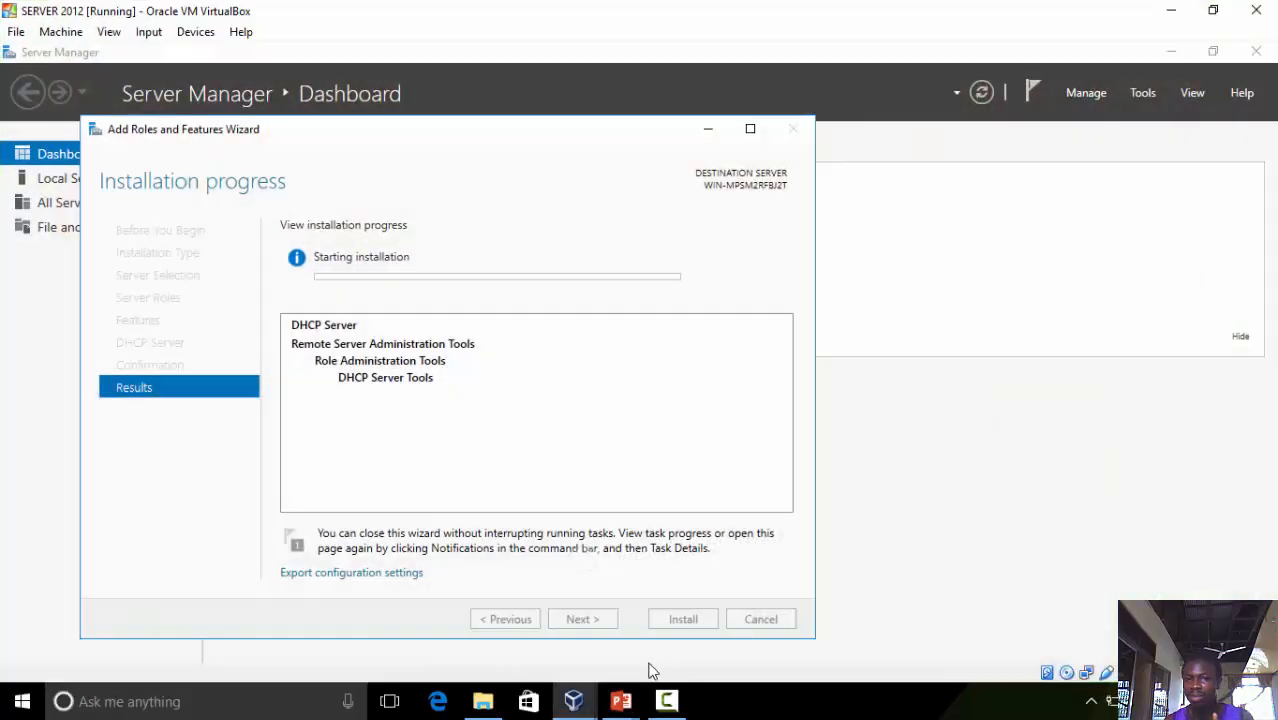
click(668, 705)
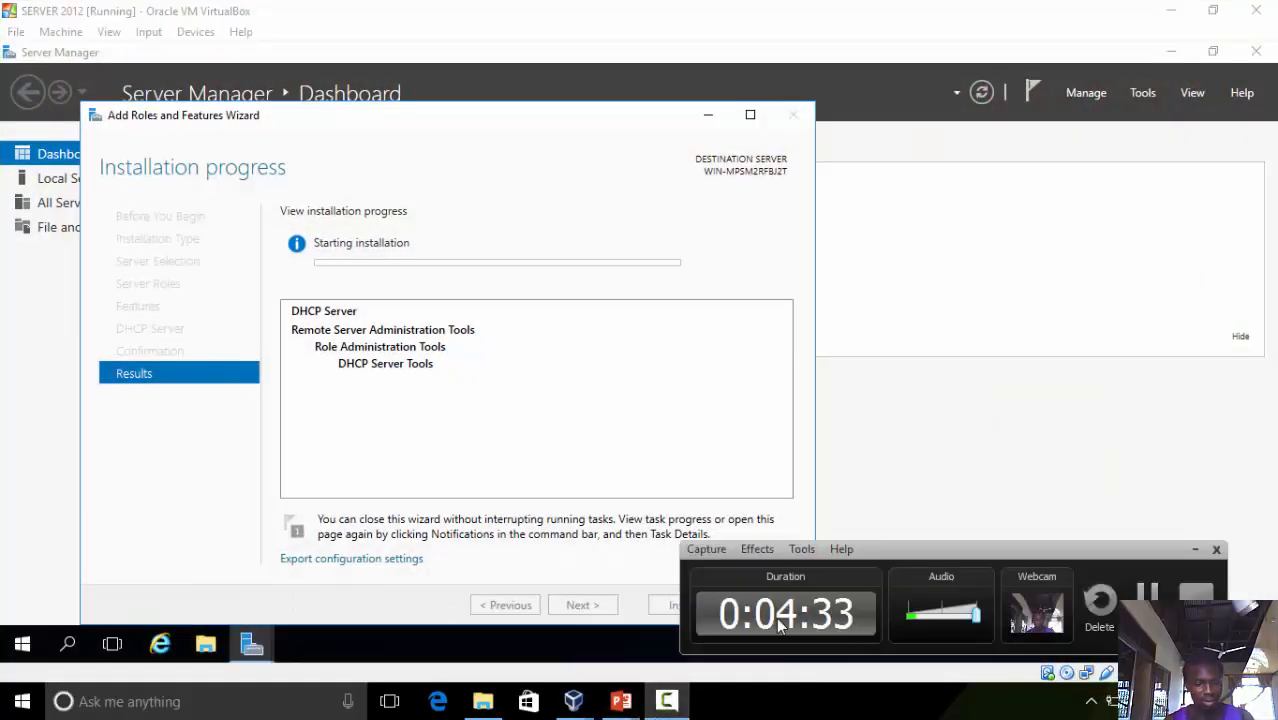
click(942, 540)
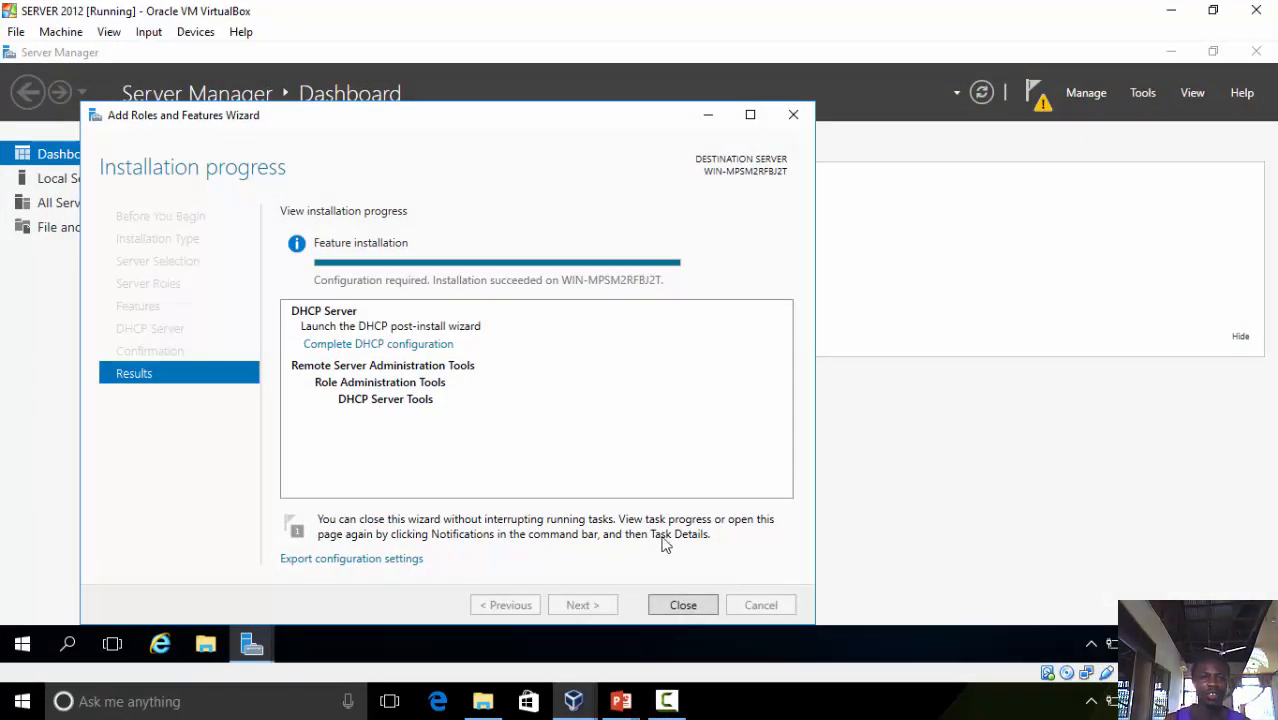
mouse_move(620, 705)
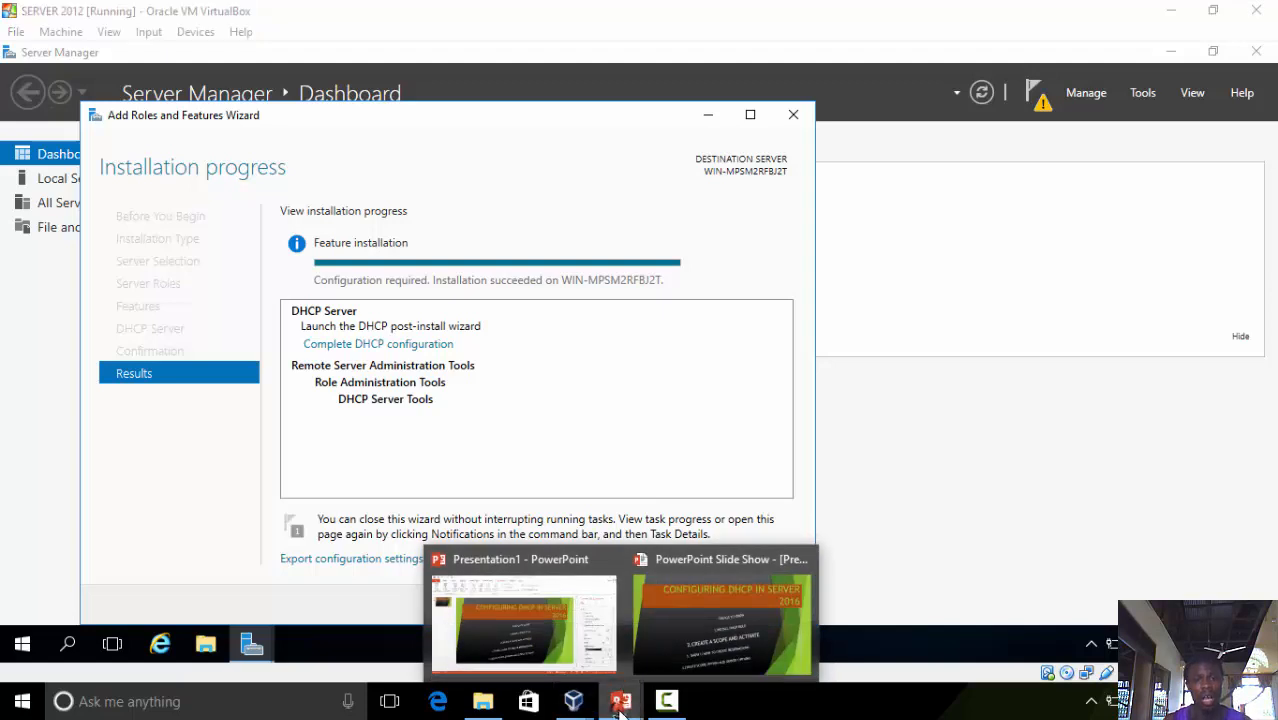
click(682, 621)
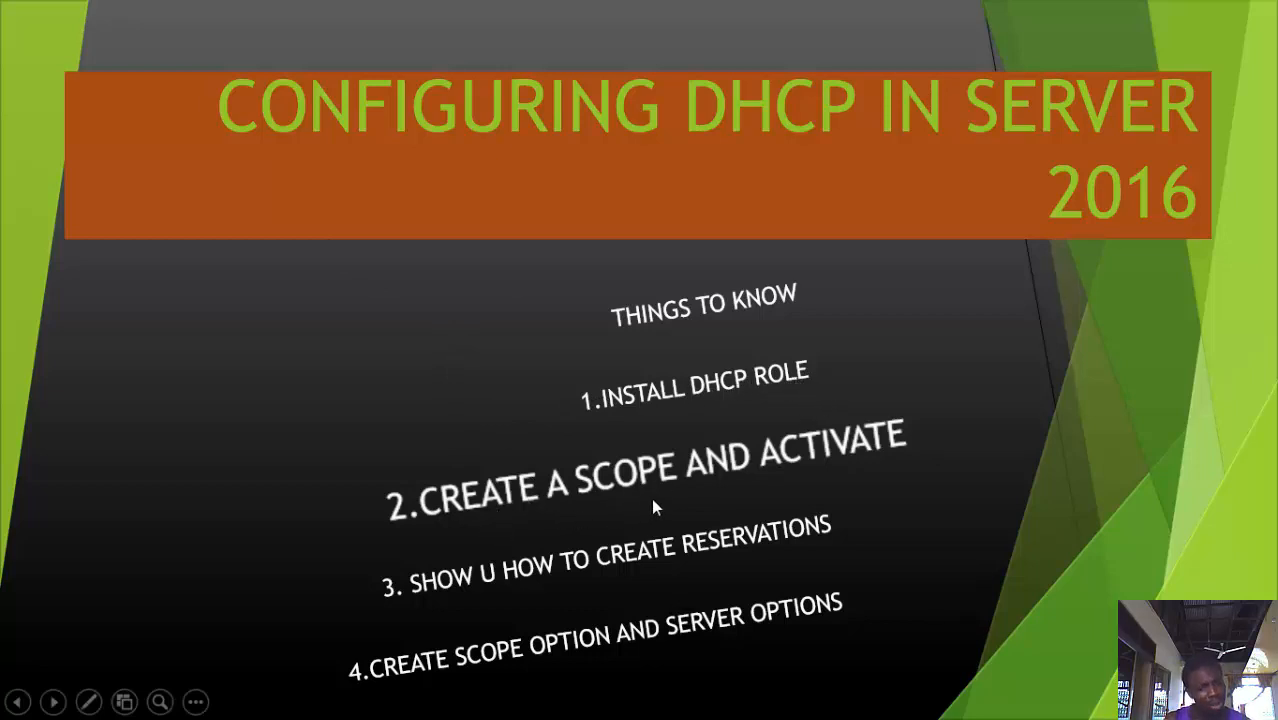
click(195, 702)
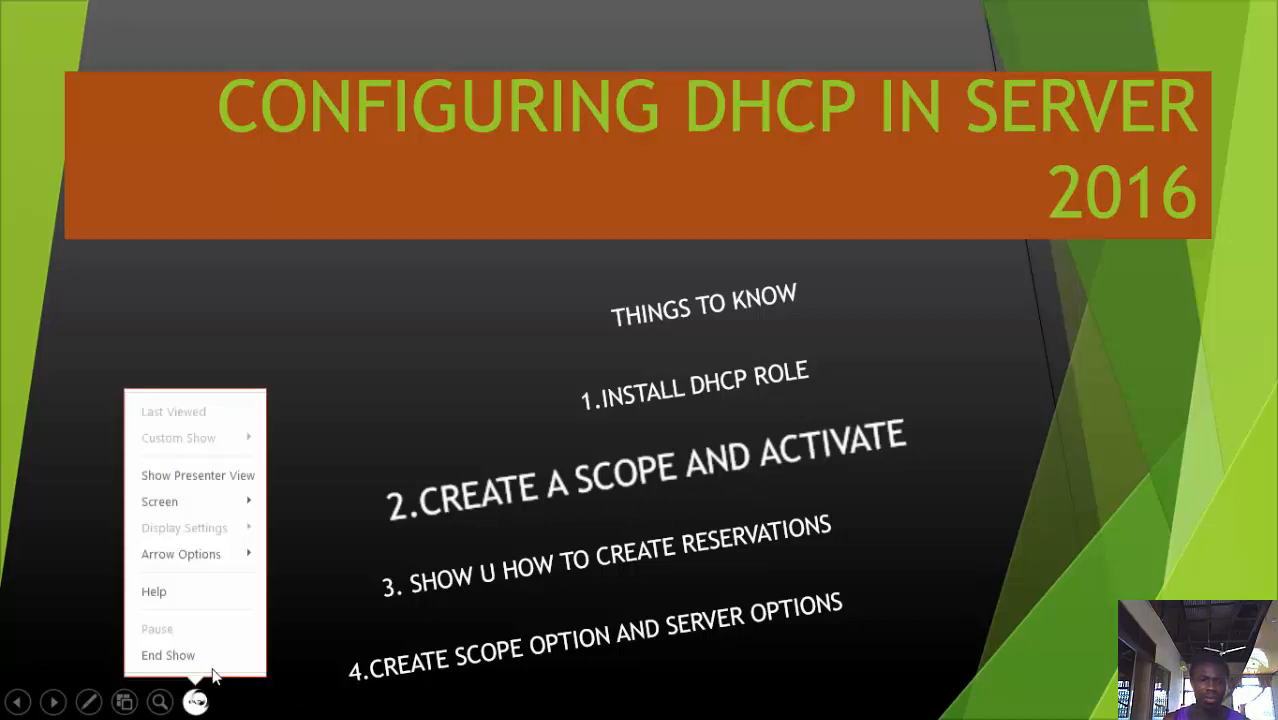
mouse_move(228, 508)
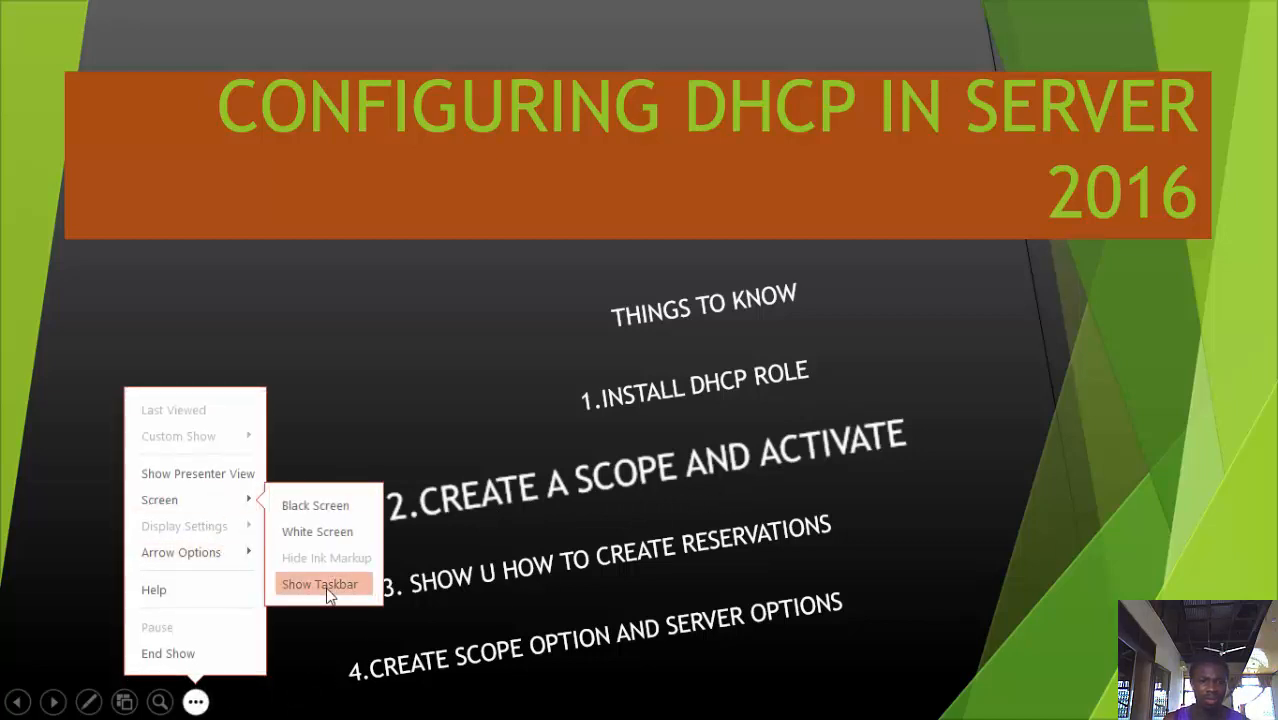
click(330, 591)
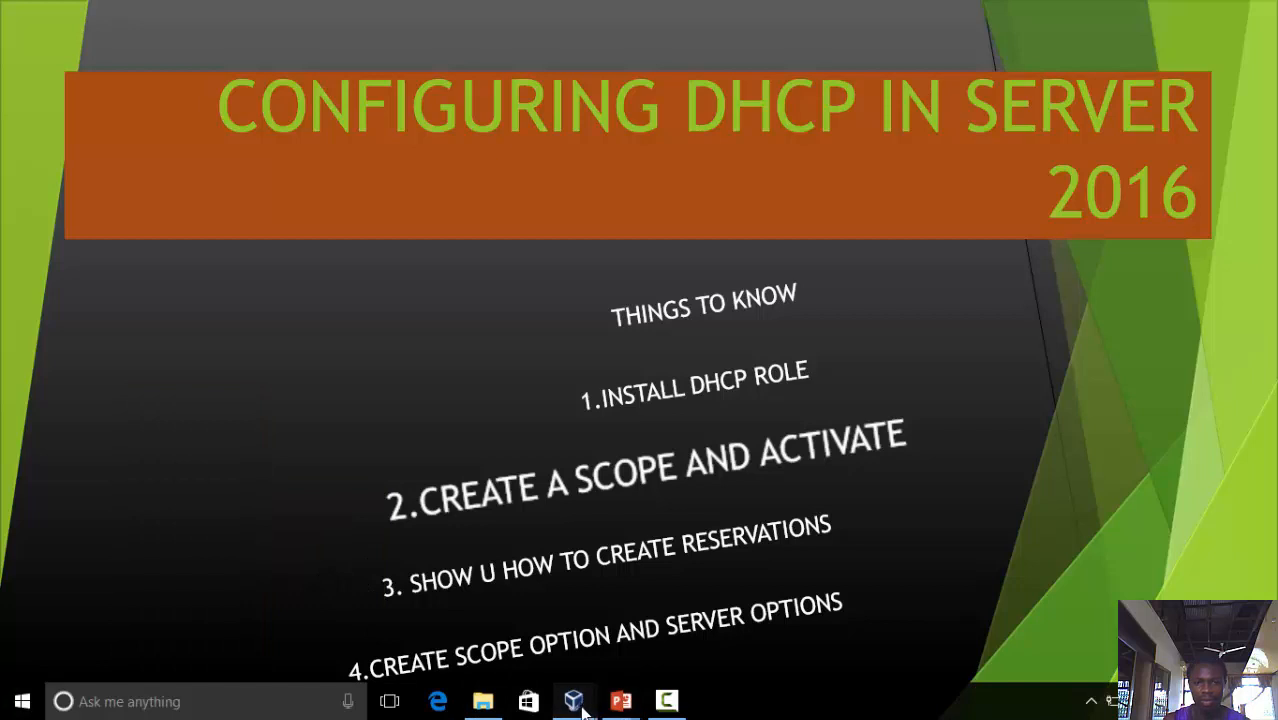
mouse_move(578, 697)
click(614, 645)
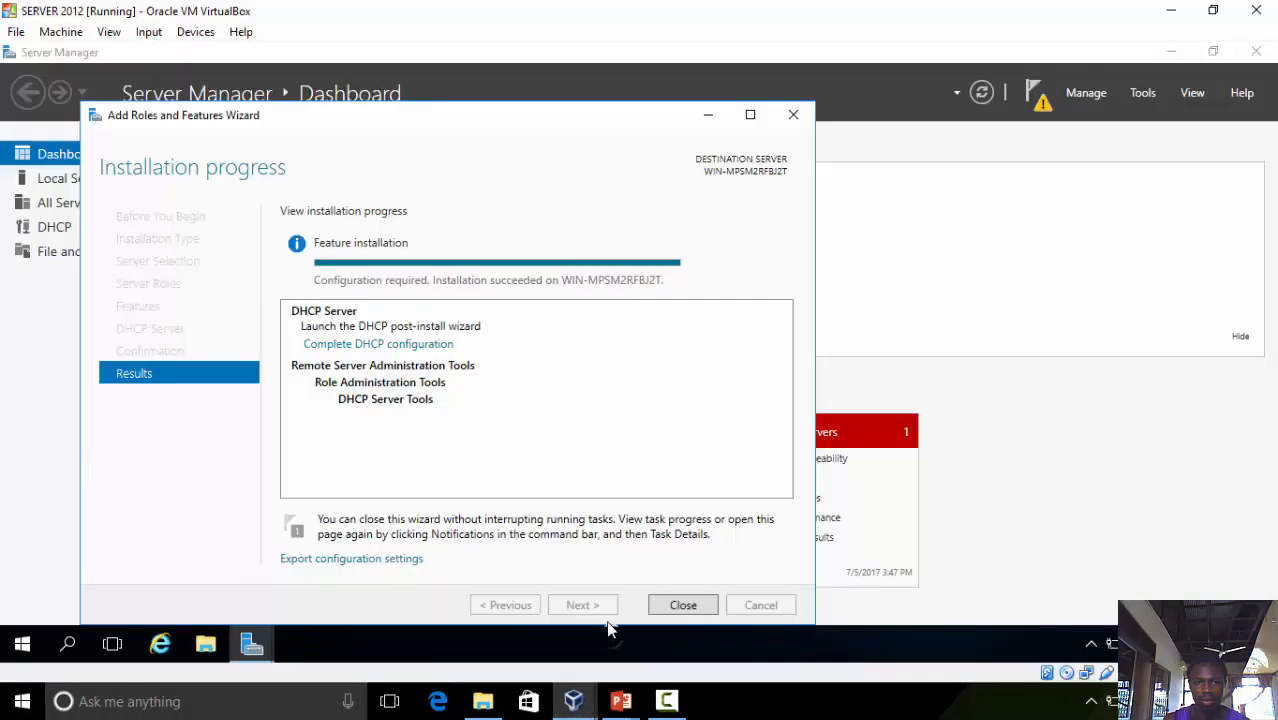
Close the wizard and complete the DHCP post-install configuration to create the DHCP security groups
click(680, 606)
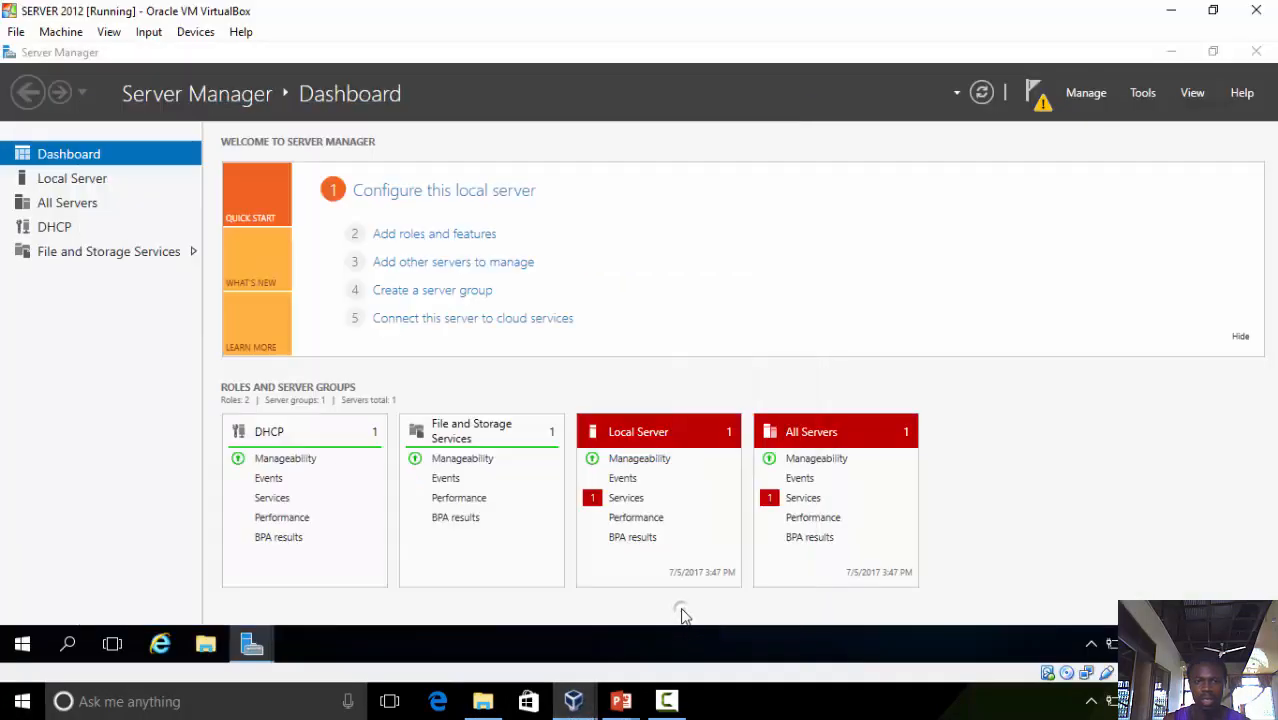
click(1040, 96)
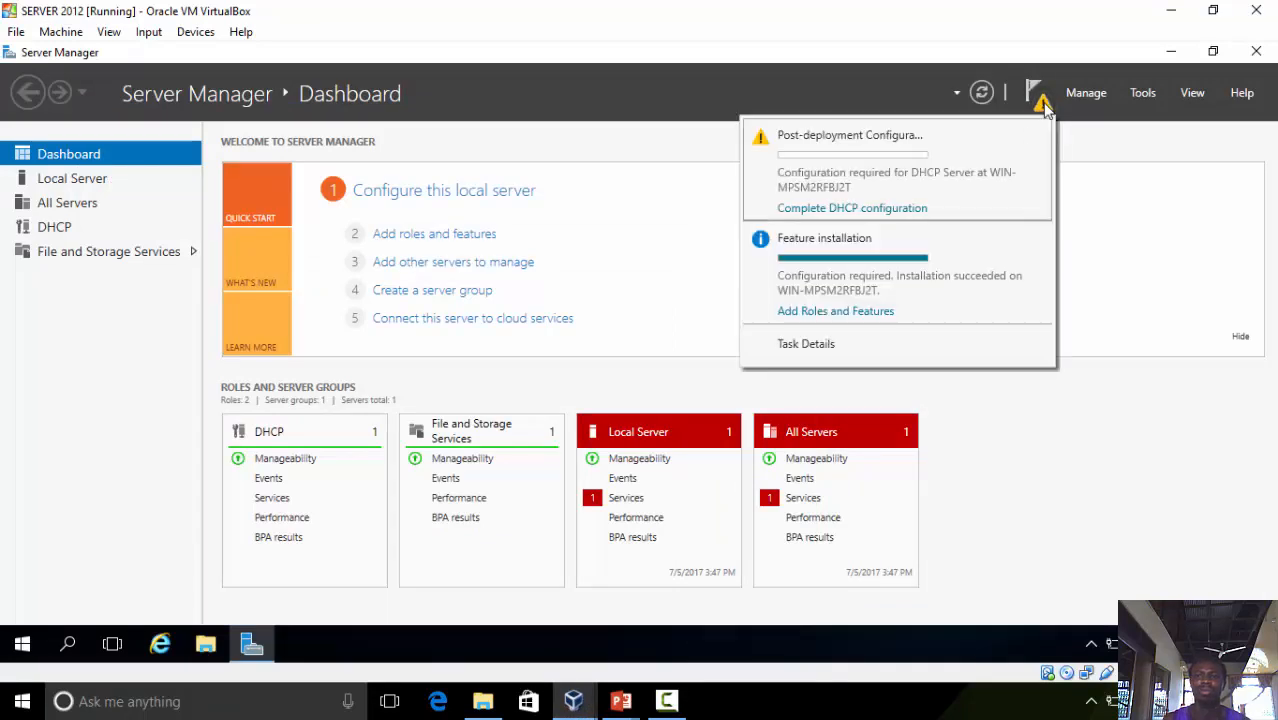
click(873, 209)
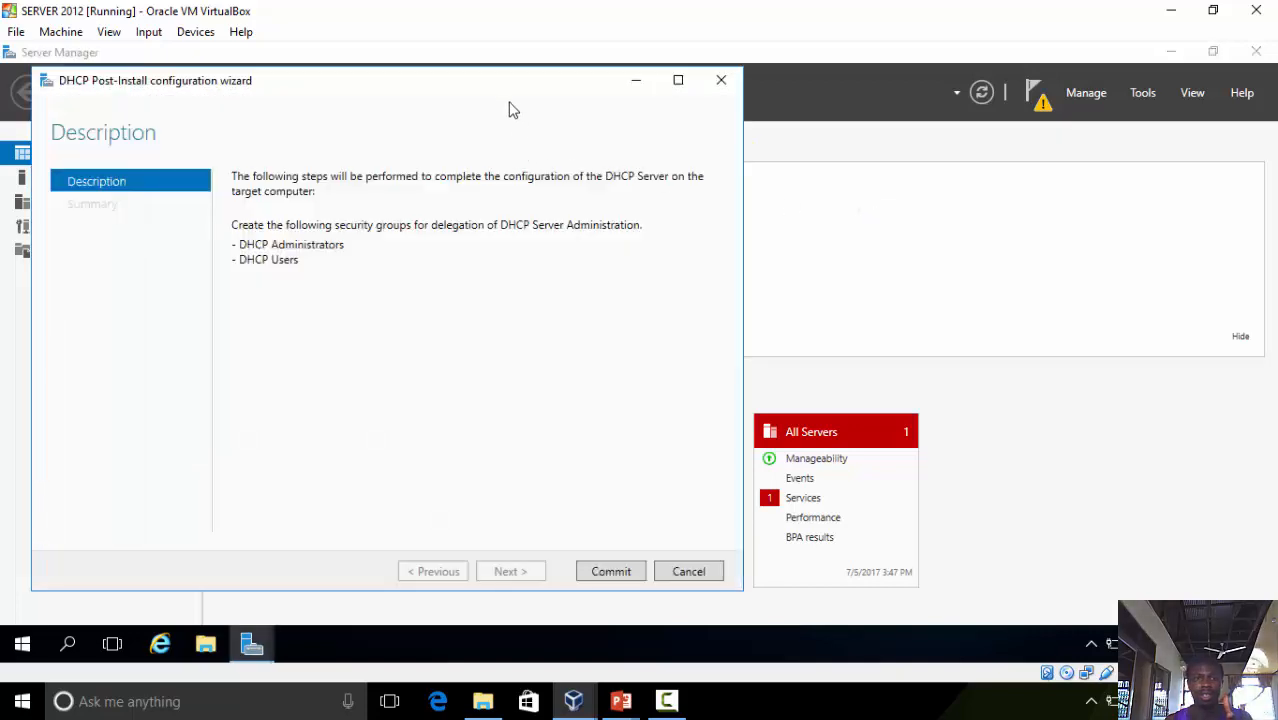
drag(511, 88, 681, 91)
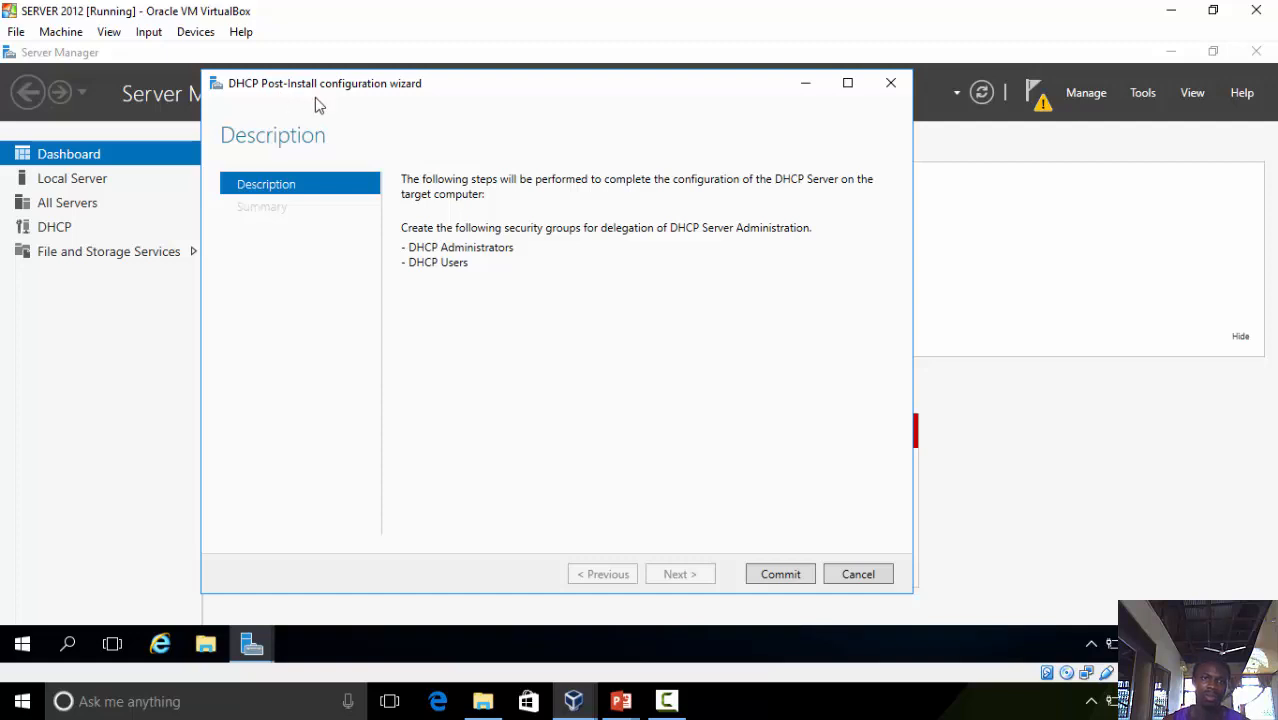
click(769, 582)
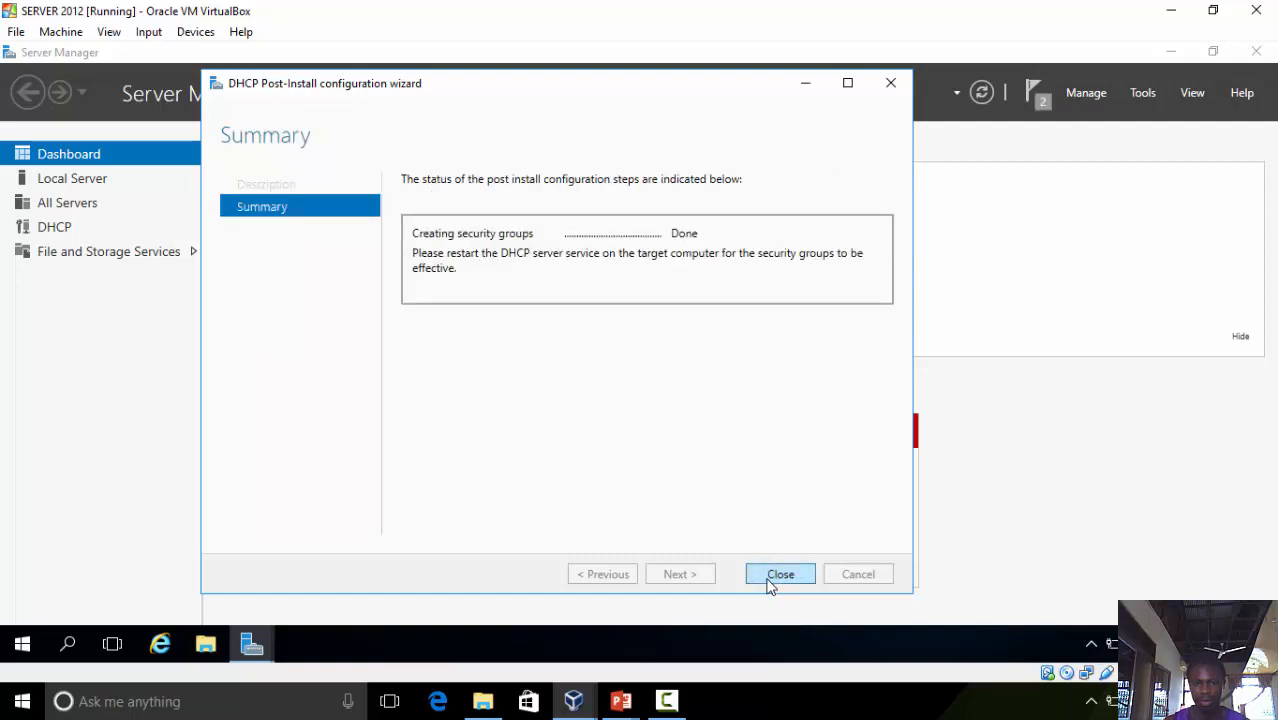
click(780, 576)
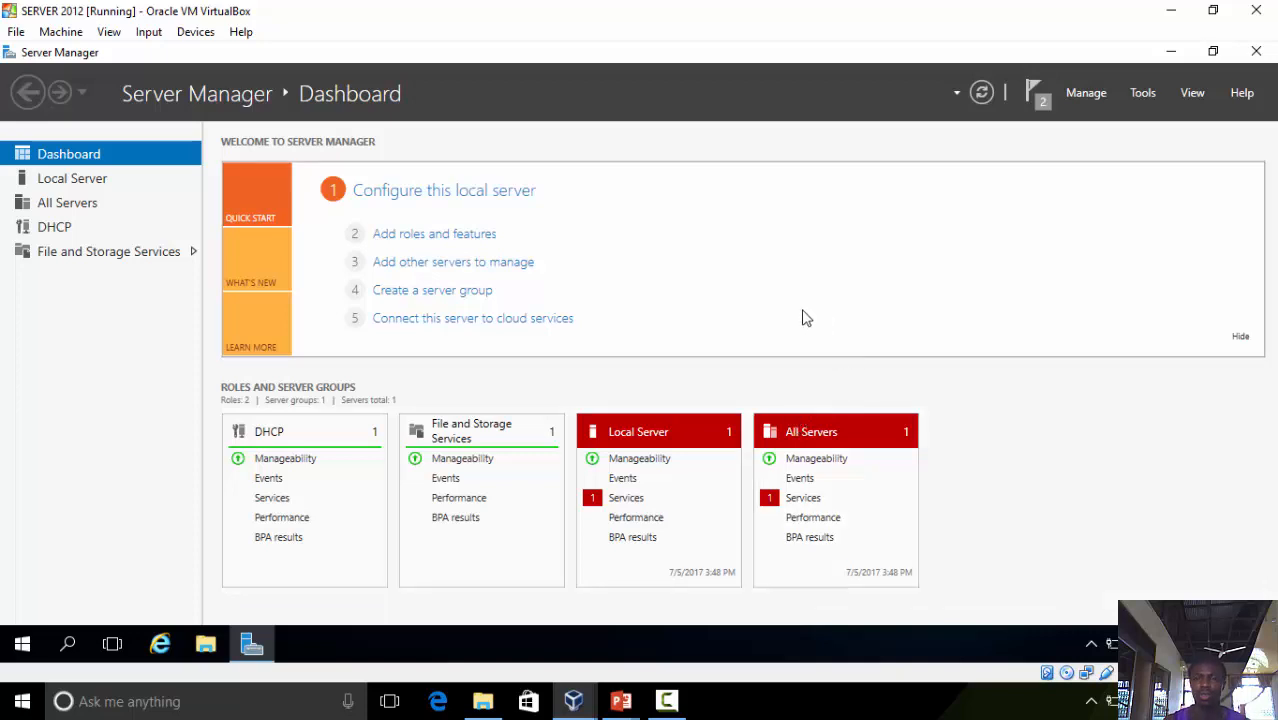
Dismiss both task notifications
click(1040, 103)
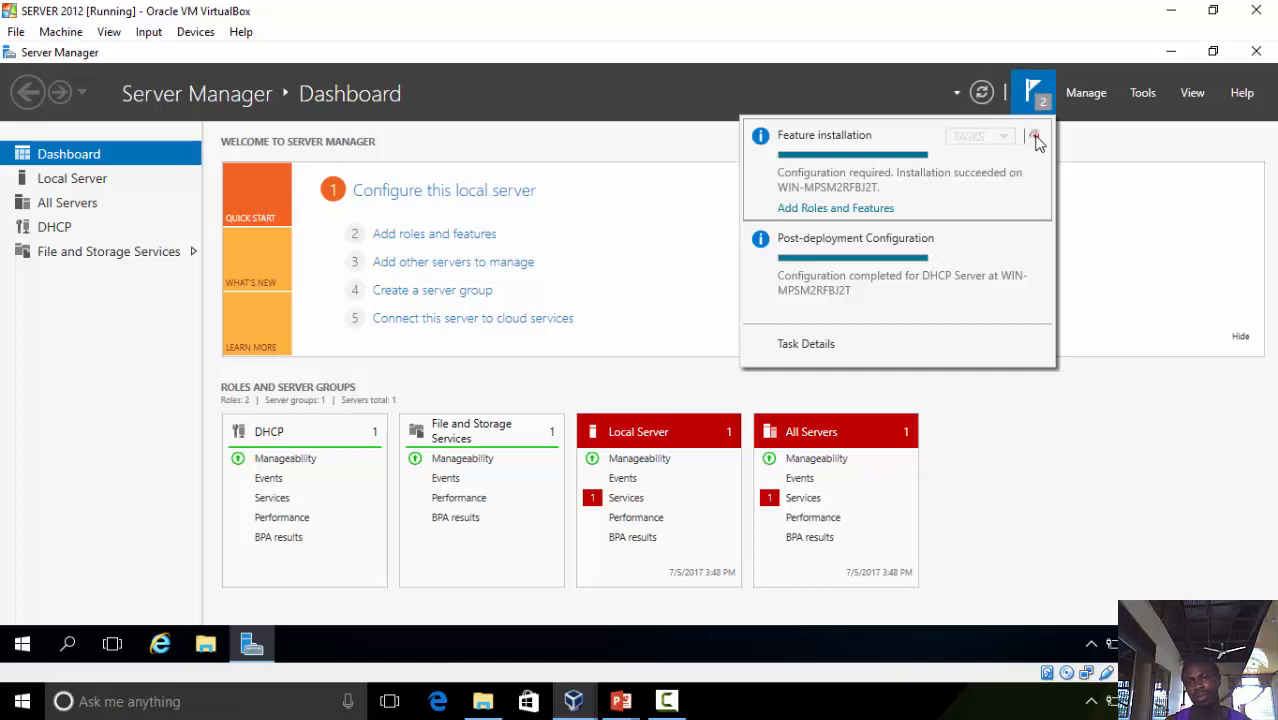
click(1036, 137)
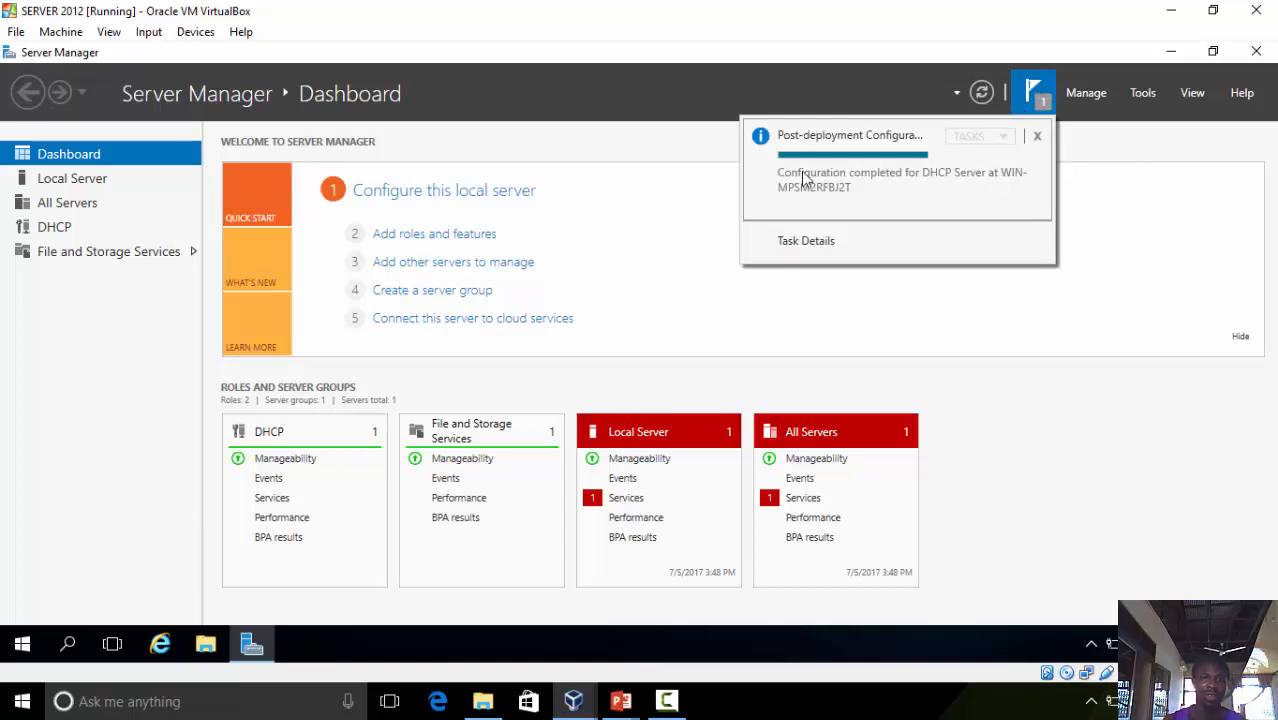
click(1037, 137)
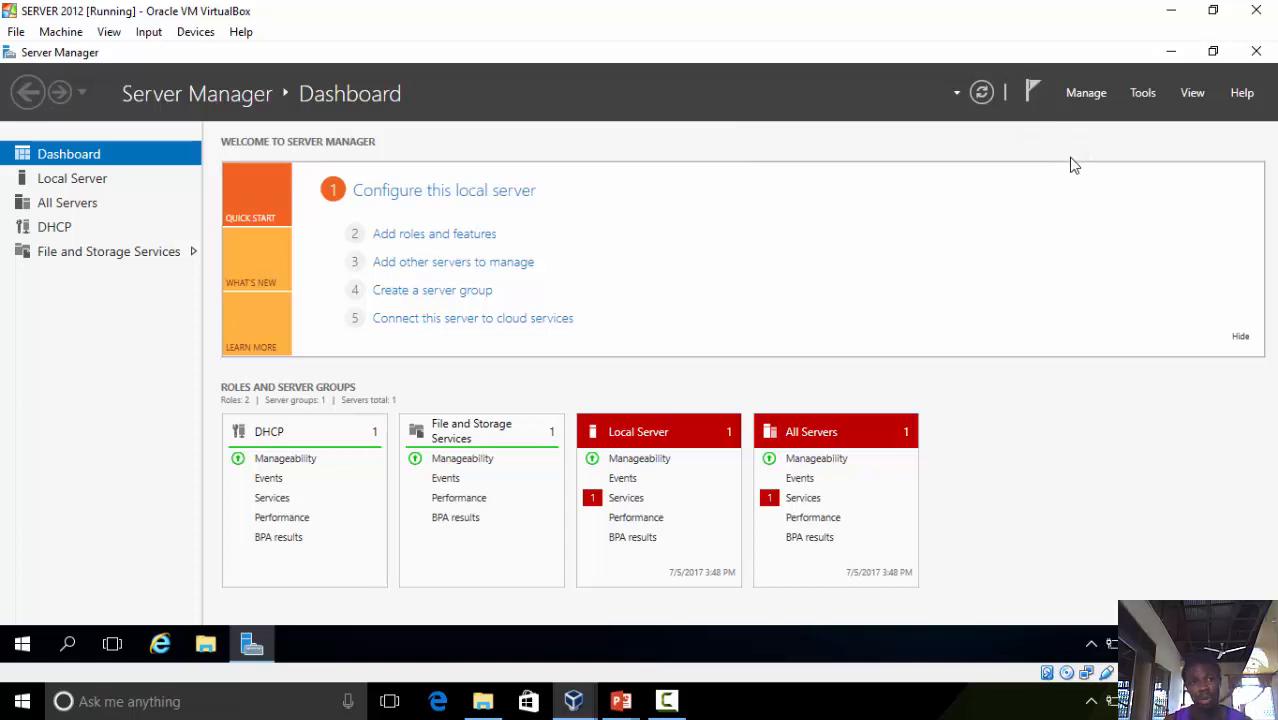
Open the DHCP management console and expand the server's IPv4 node
click(1141, 93)
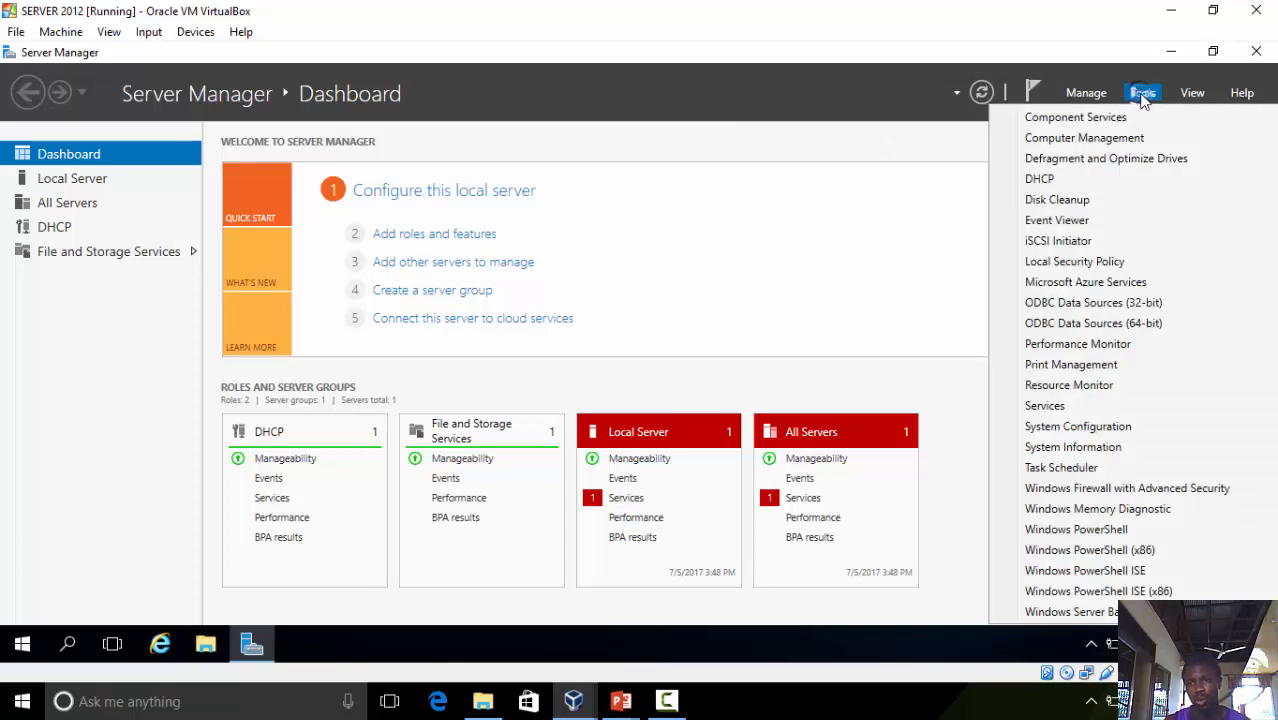
click(1080, 178)
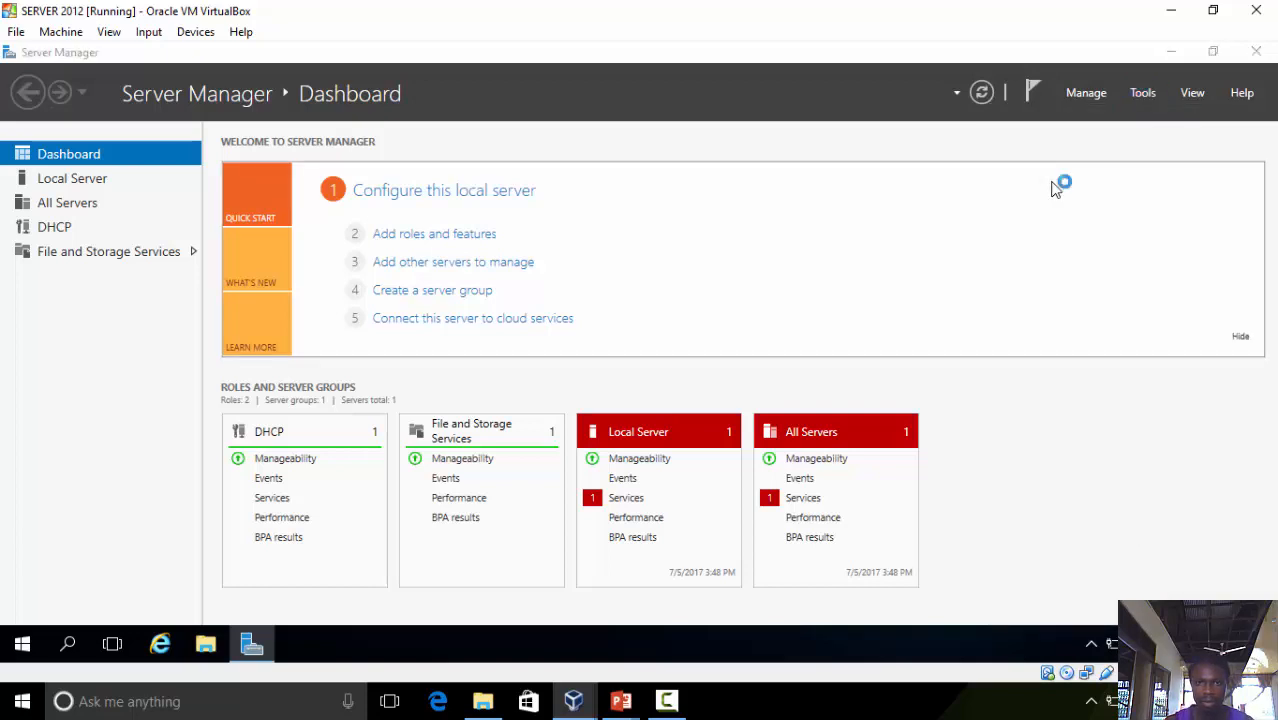
click(554, 117)
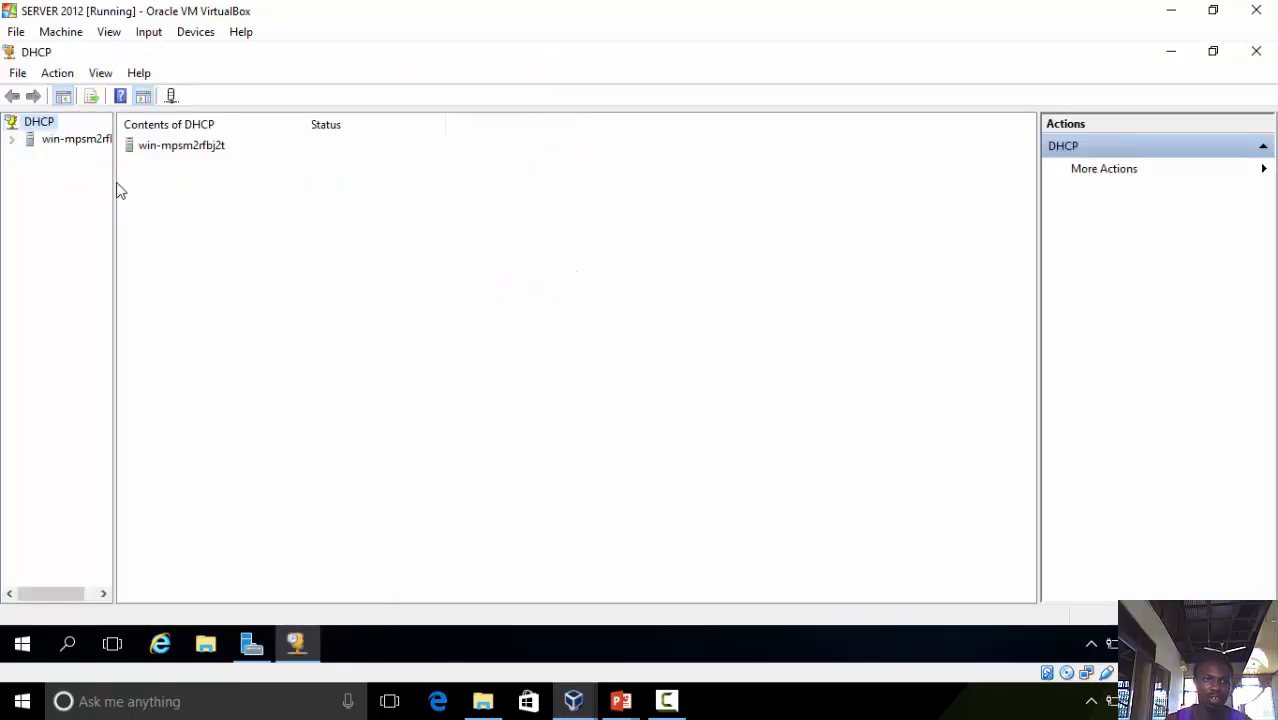
drag(114, 179, 158, 187)
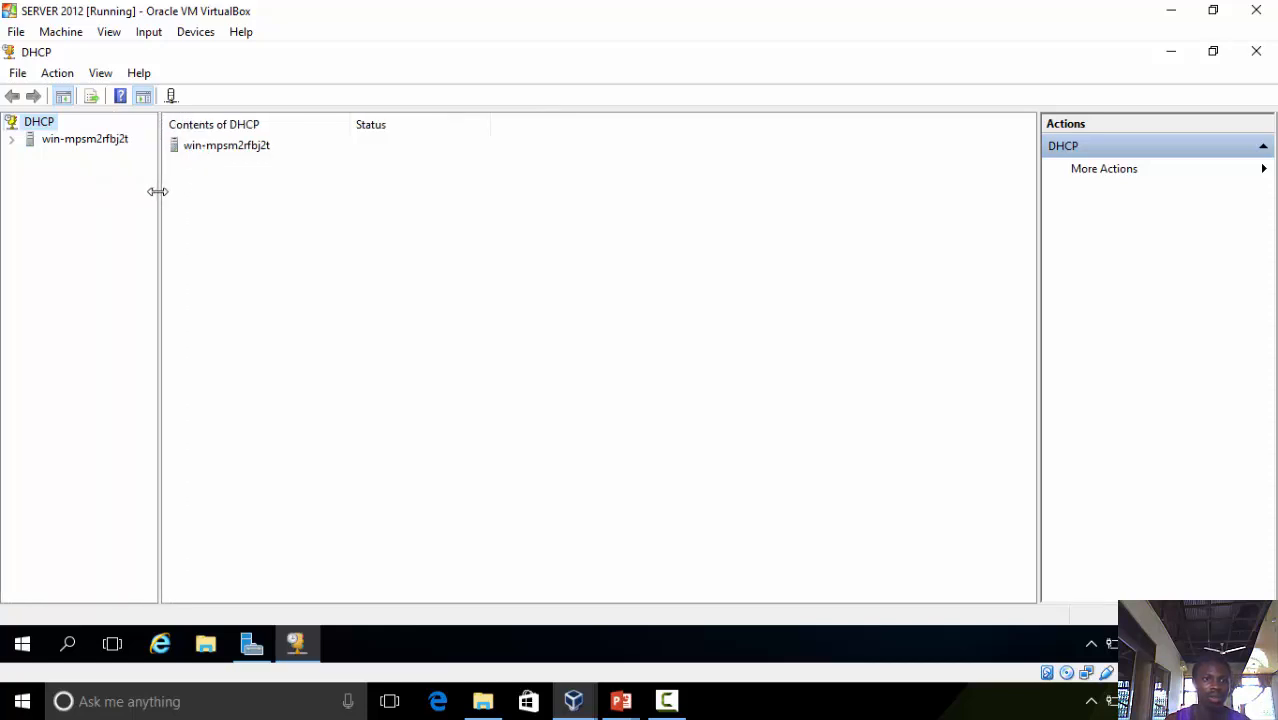
double_click(60, 142)
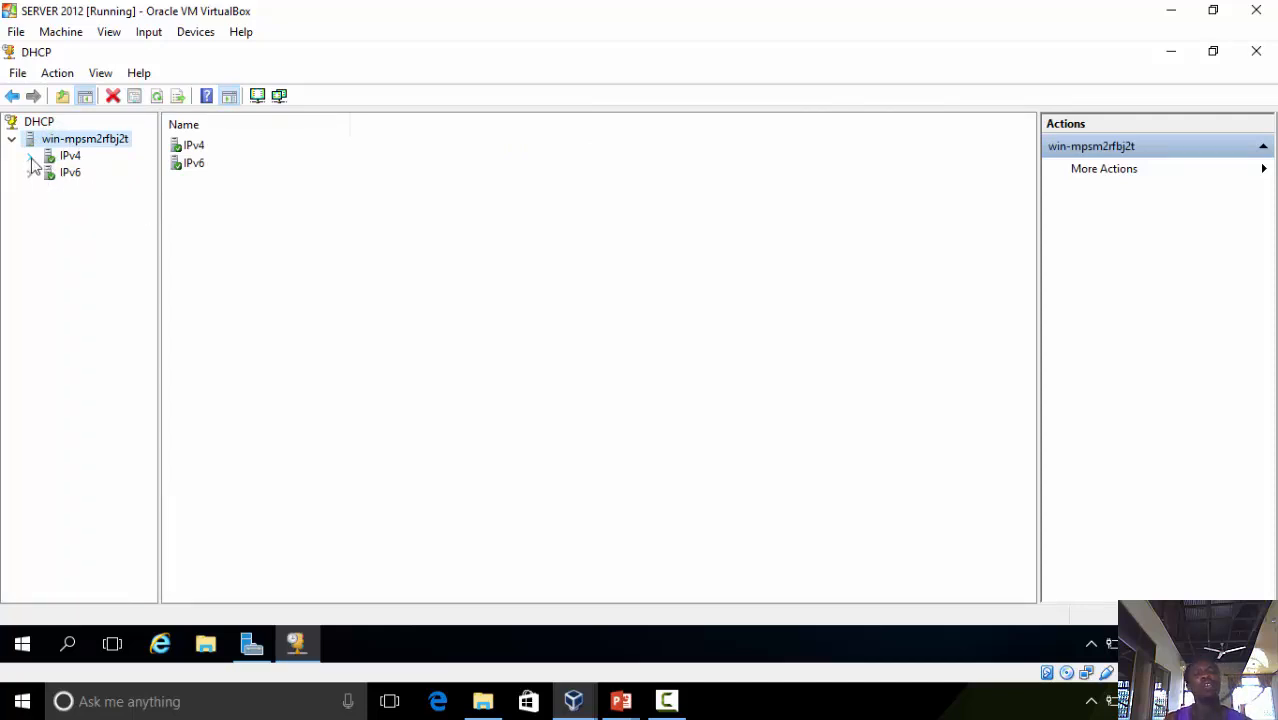
click(30, 157)
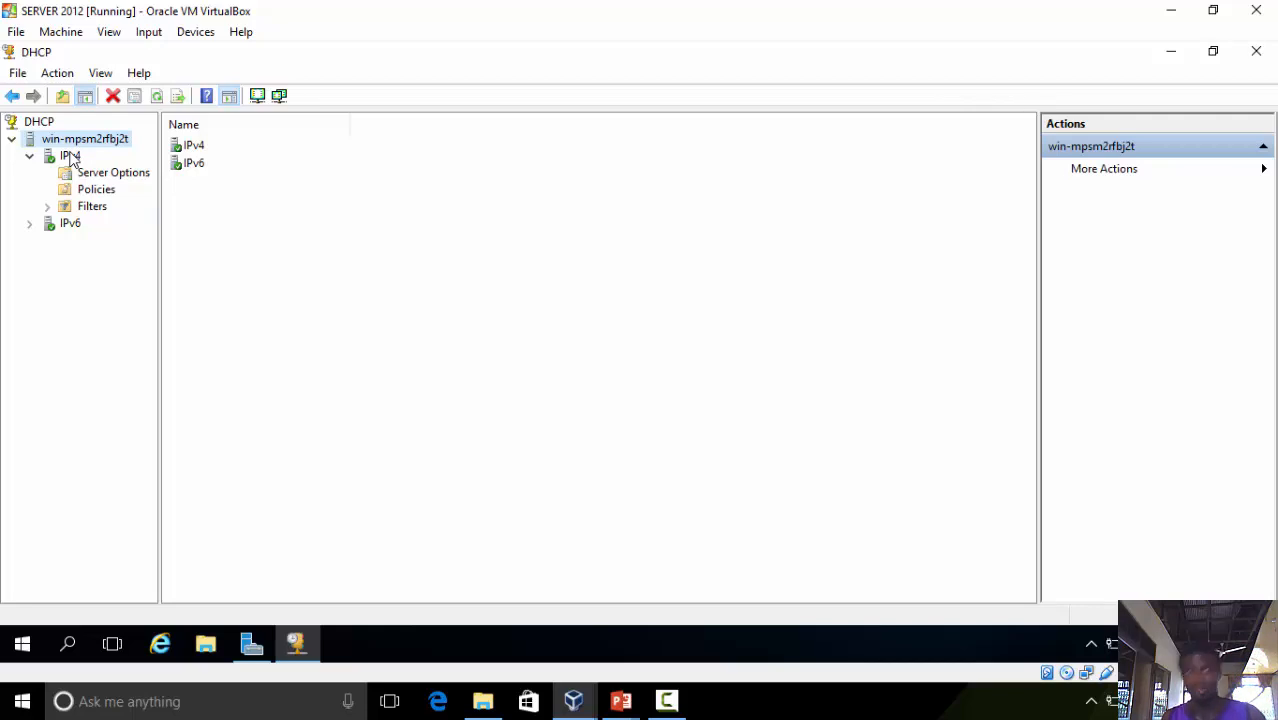
Start the New Scope Wizard on the IPv4 node and name the scope "DHCP CLASS C"
click(70, 157)
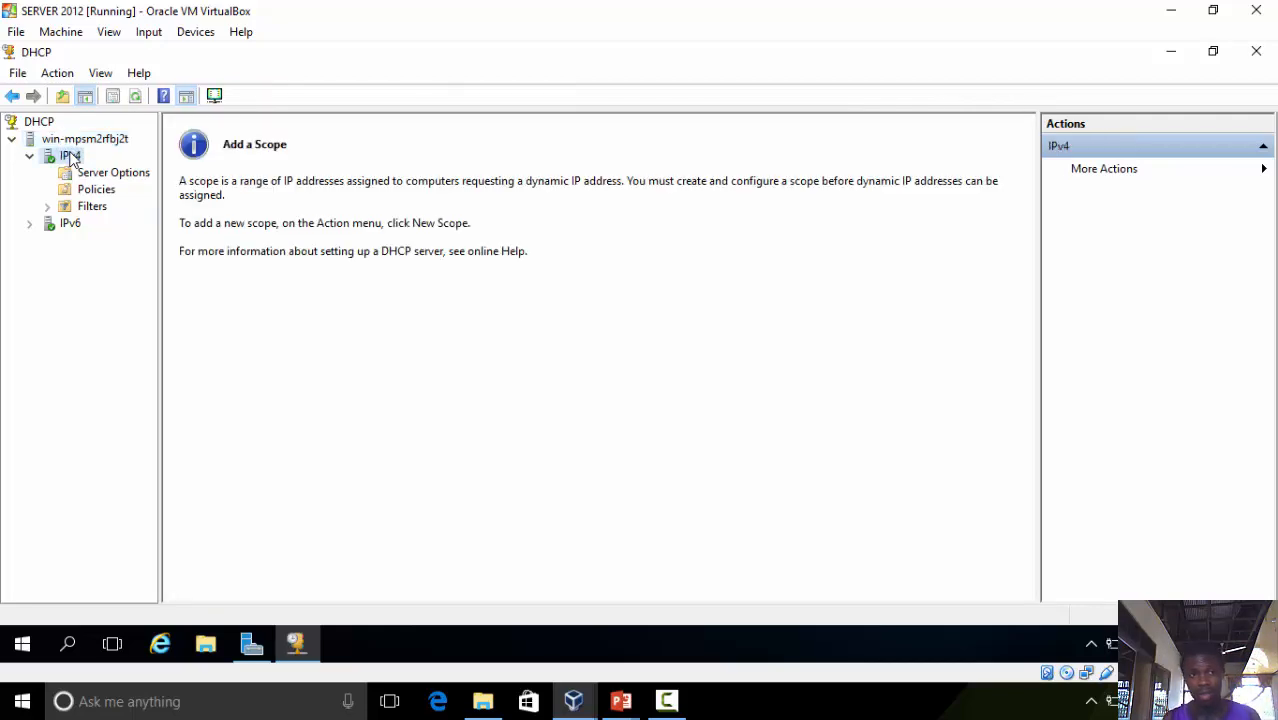
right_click(66, 151)
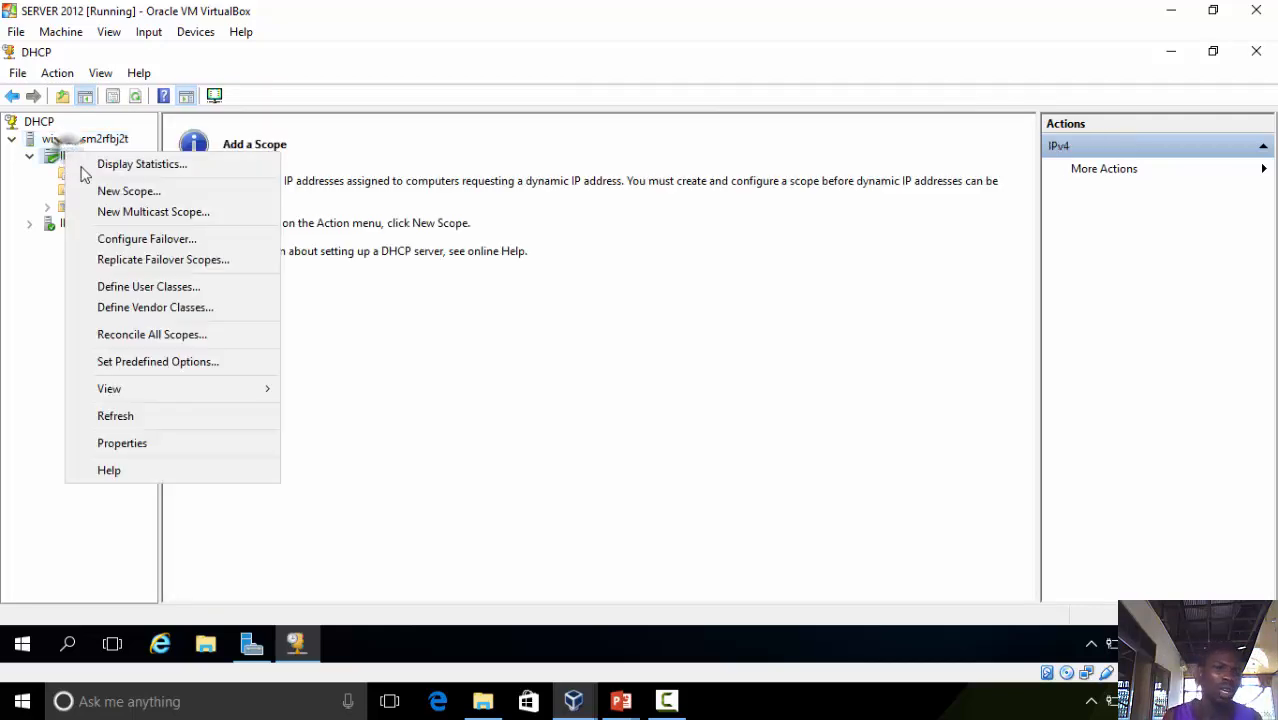
click(103, 196)
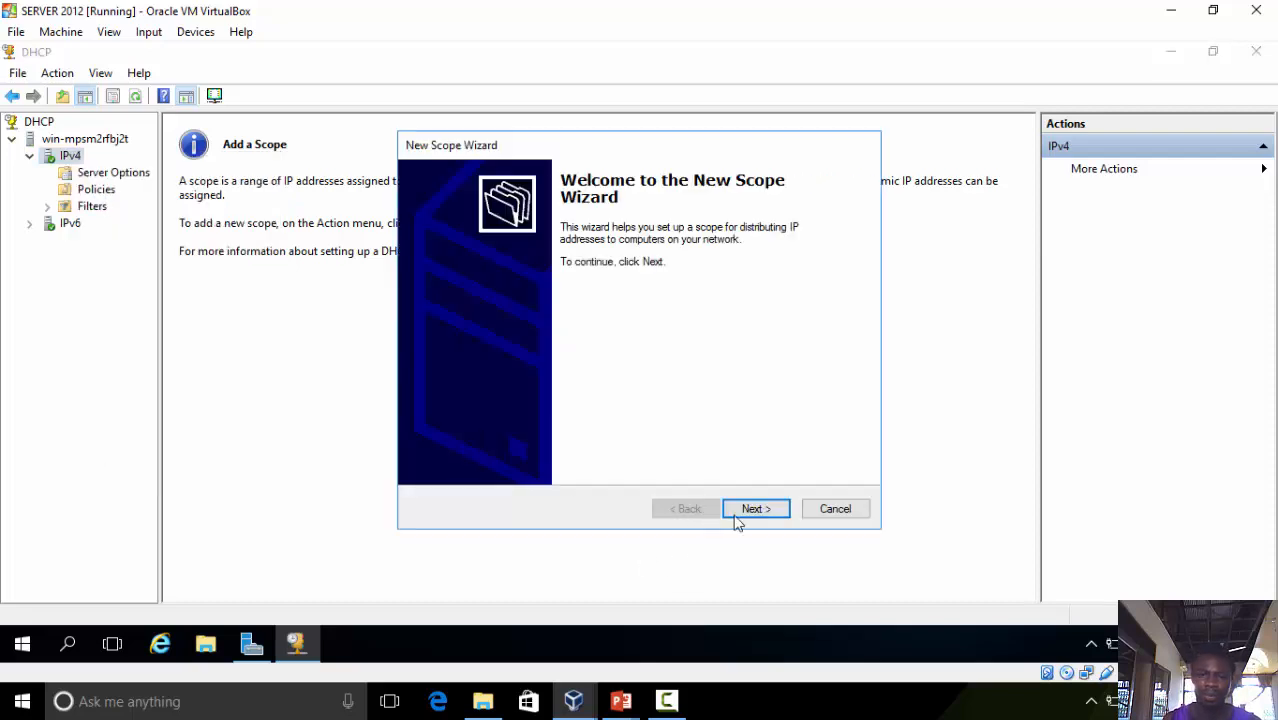
click(740, 516)
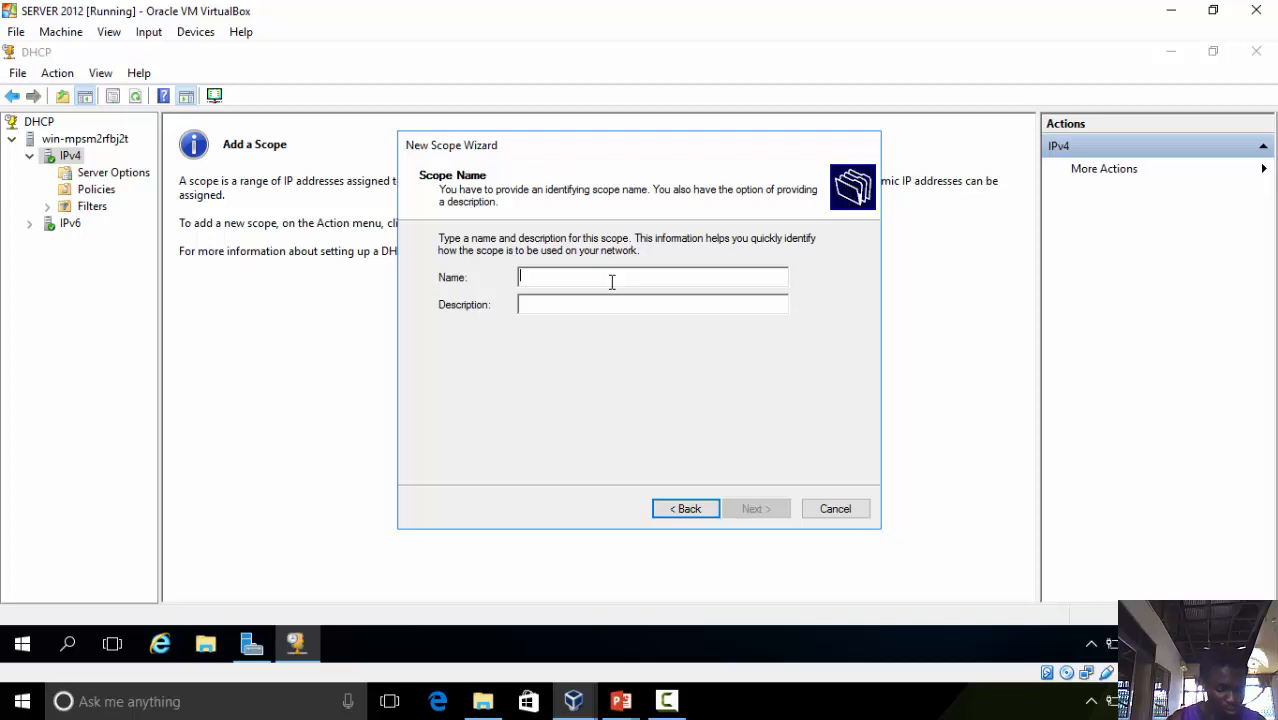
text(DHCP)
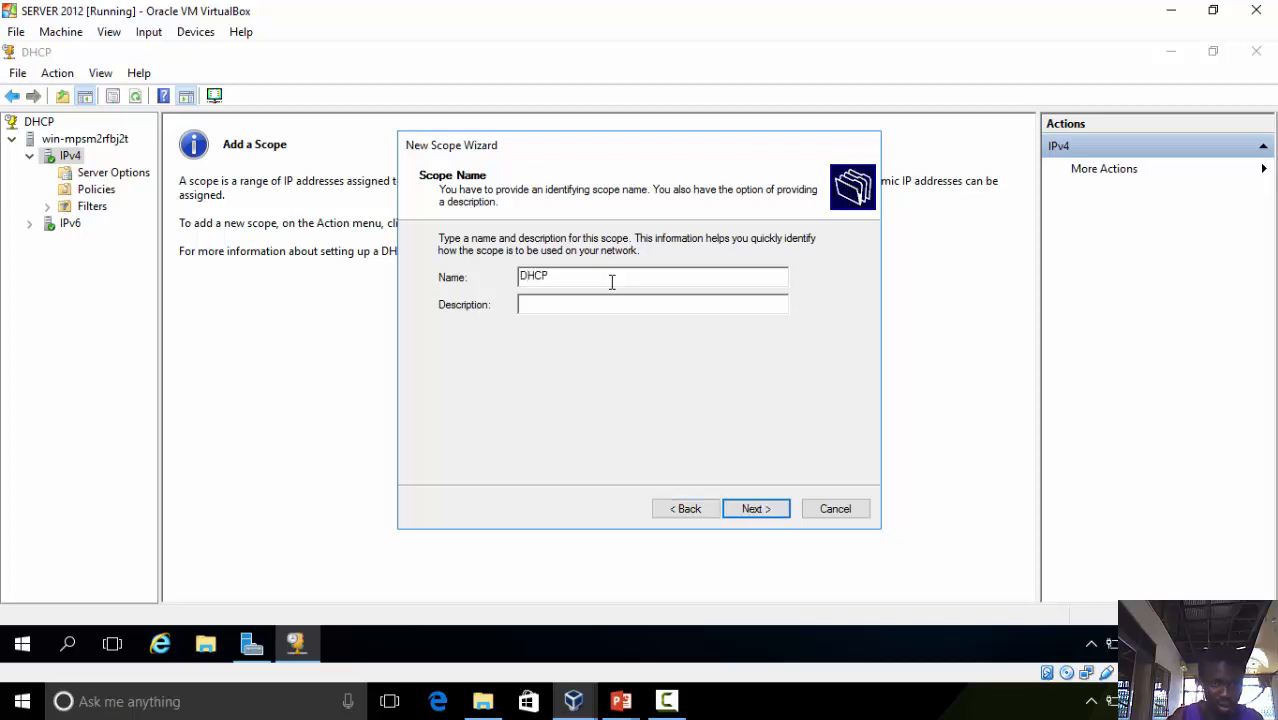
text( V)
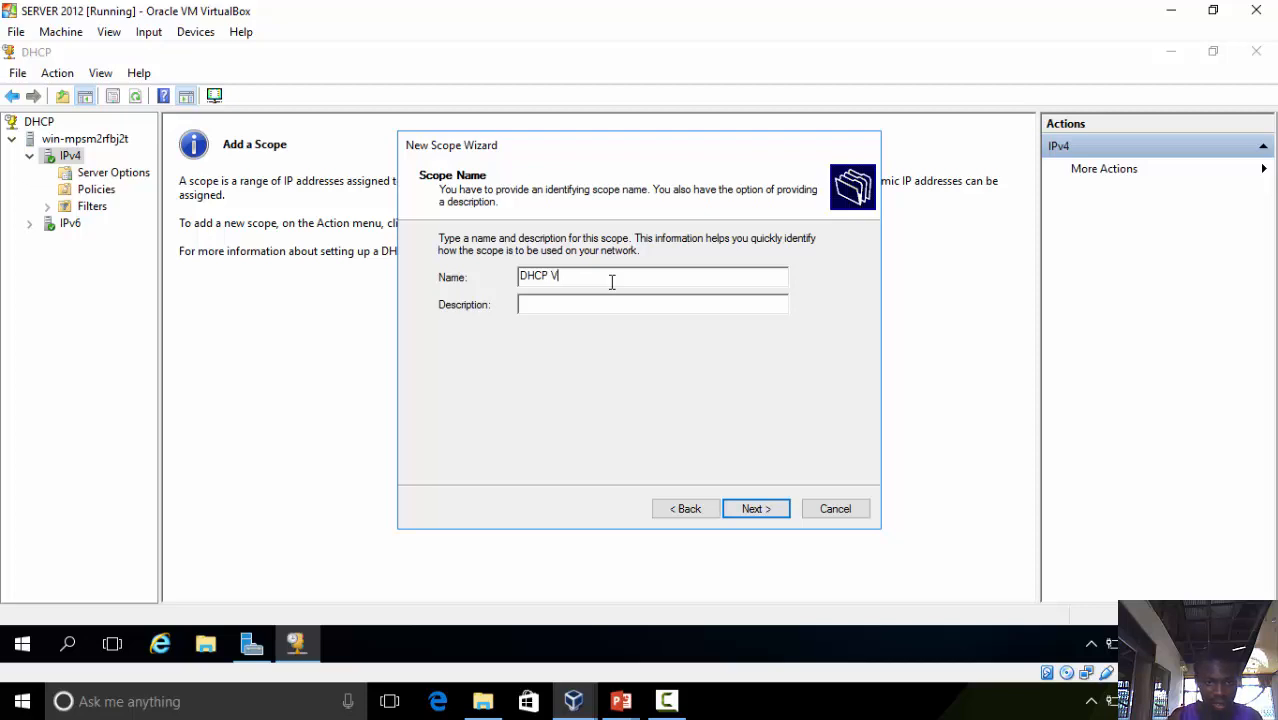
key(BackSpace)
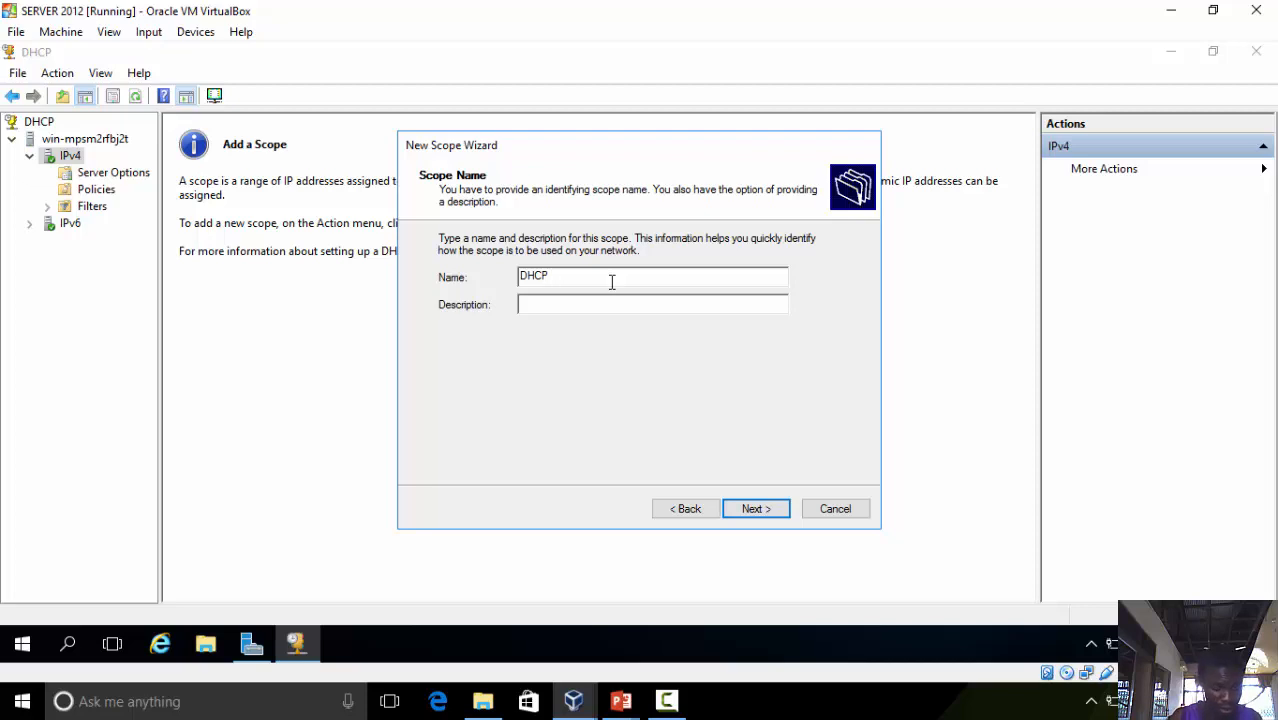
text(CLASS)
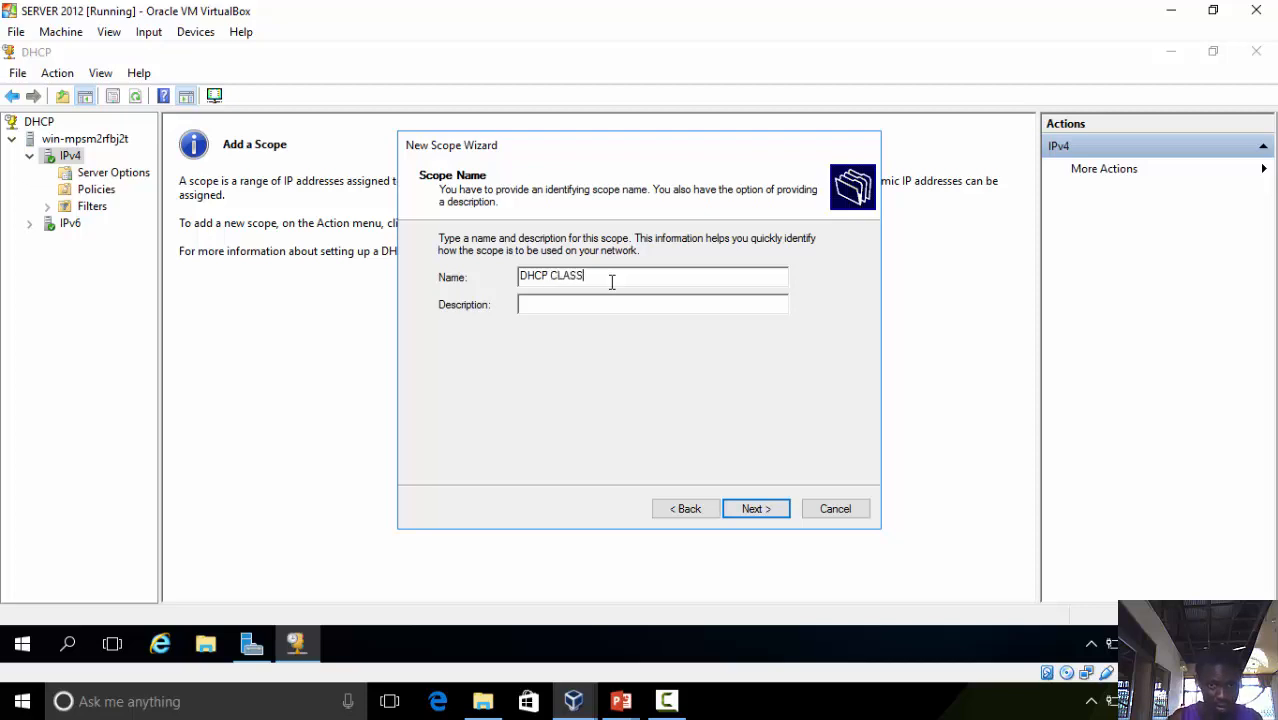
text( C)
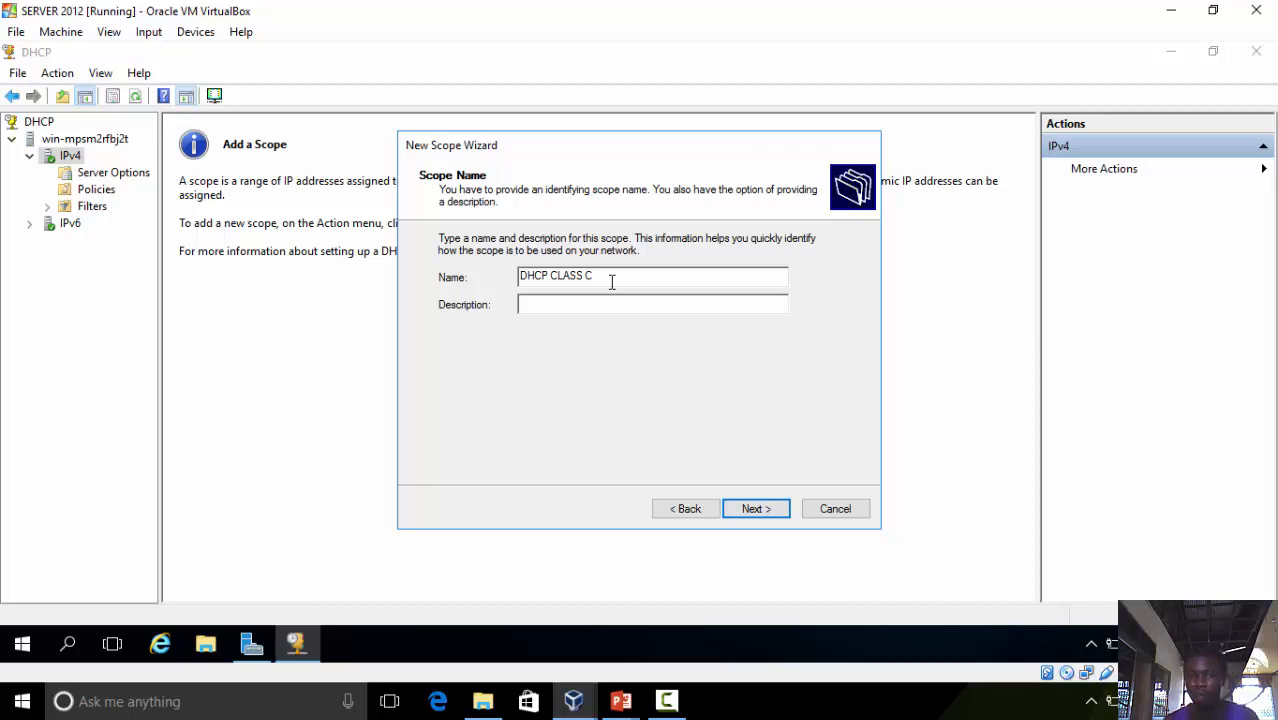
click(607, 306)
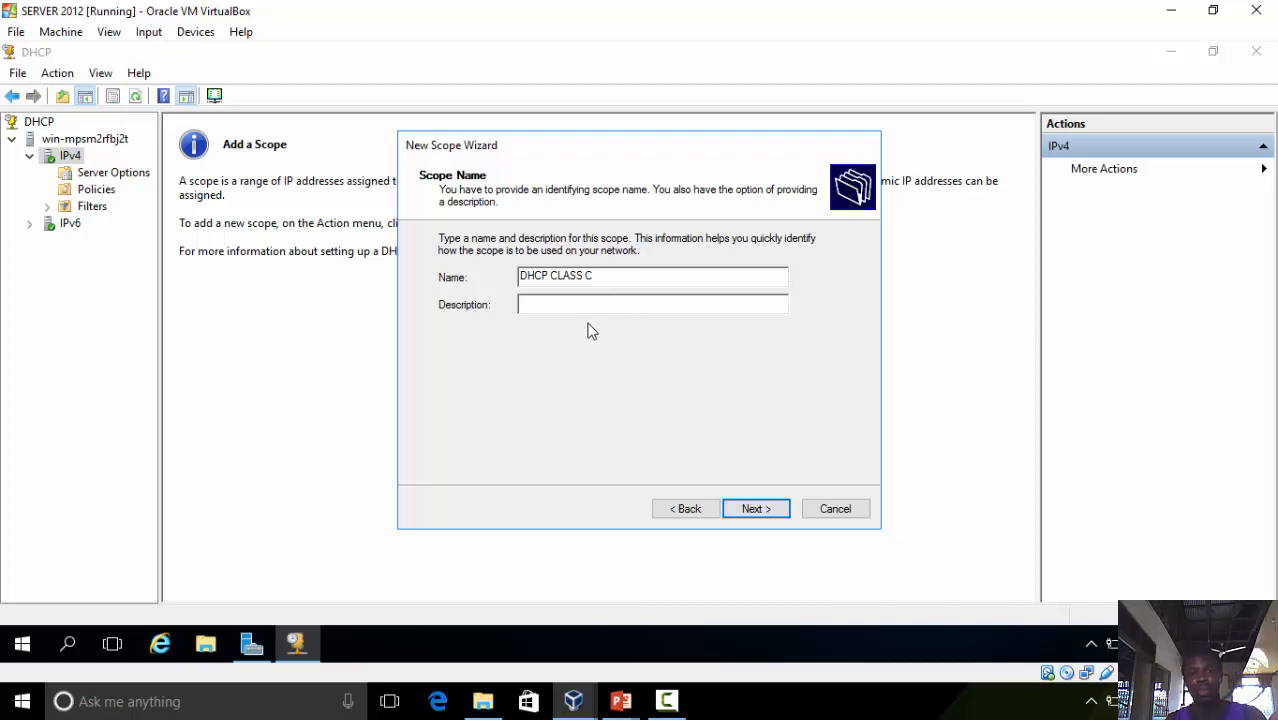
click(747, 515)
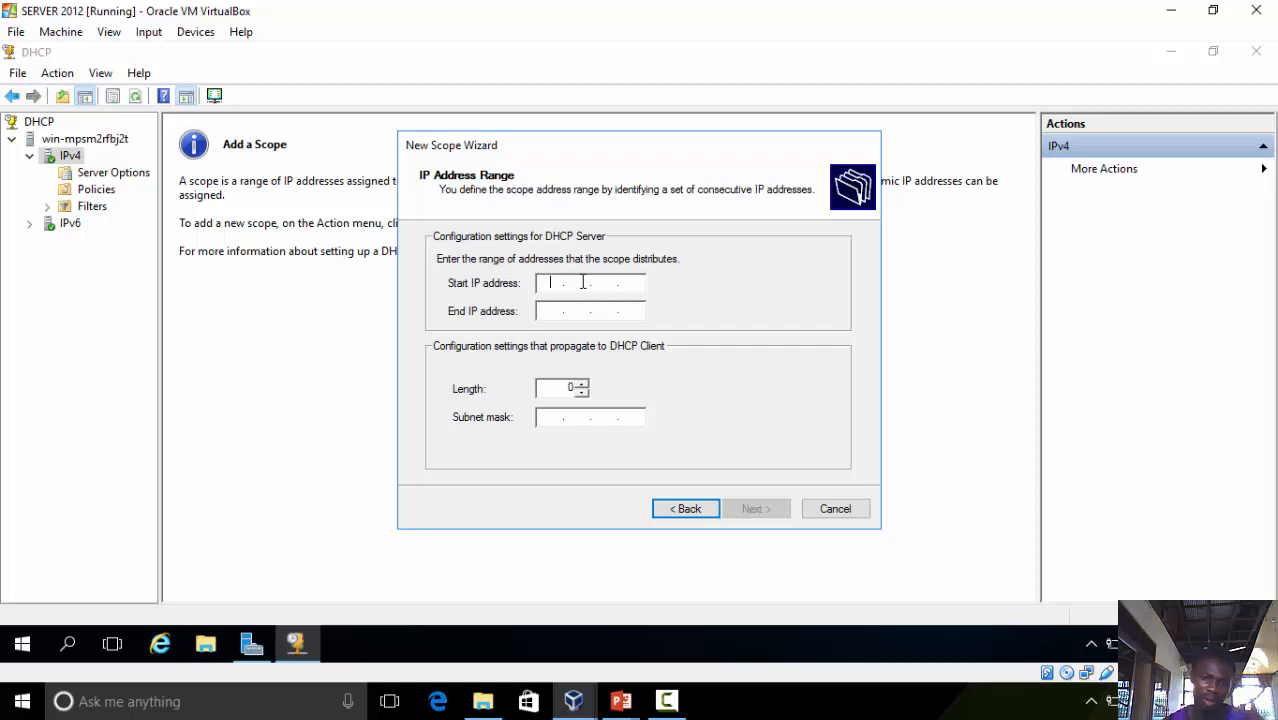
Set the scope's address range from 192.168.1.1 to 192.168.1.254 and continue
text(192 . 168 . )
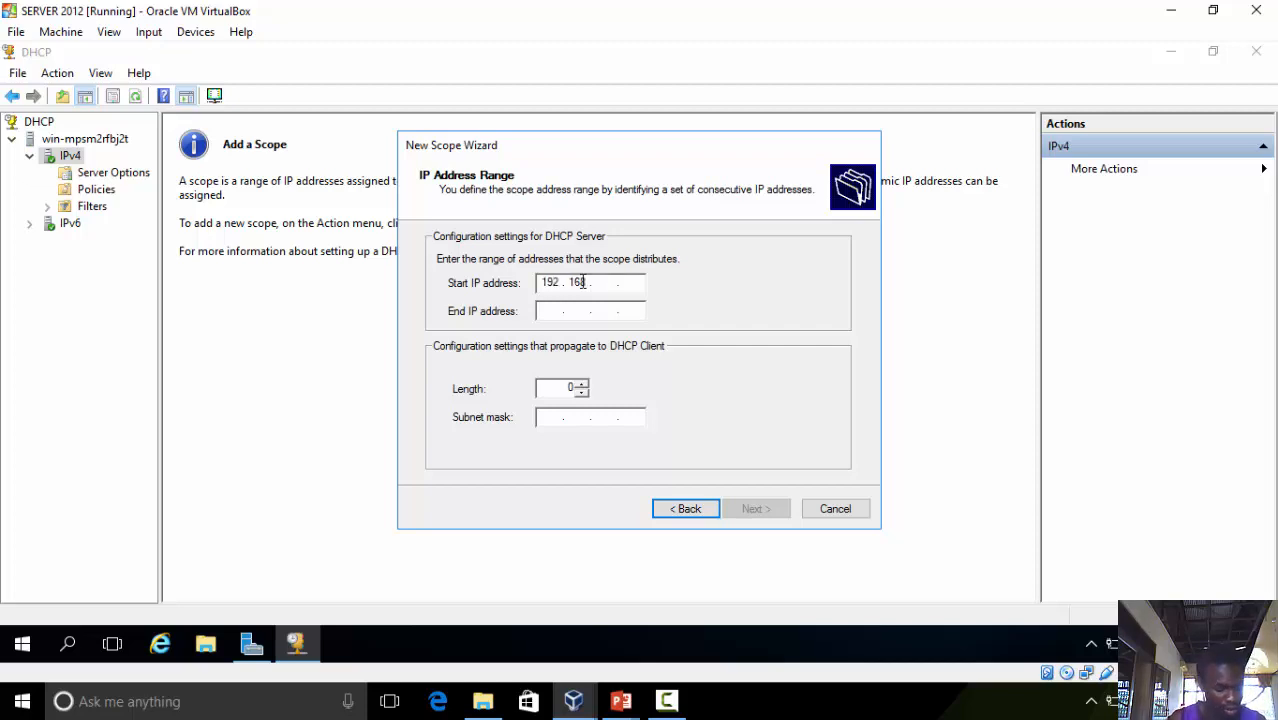
text(11)
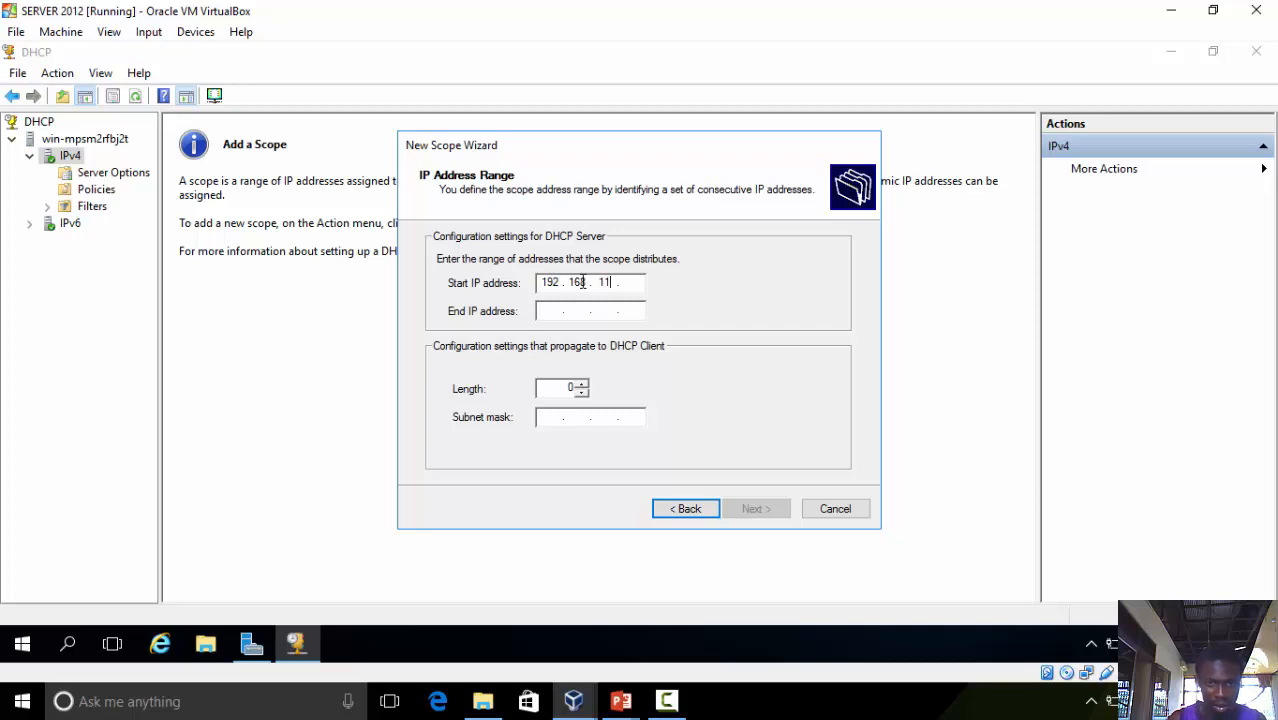
key(BackSpace)
text(1)
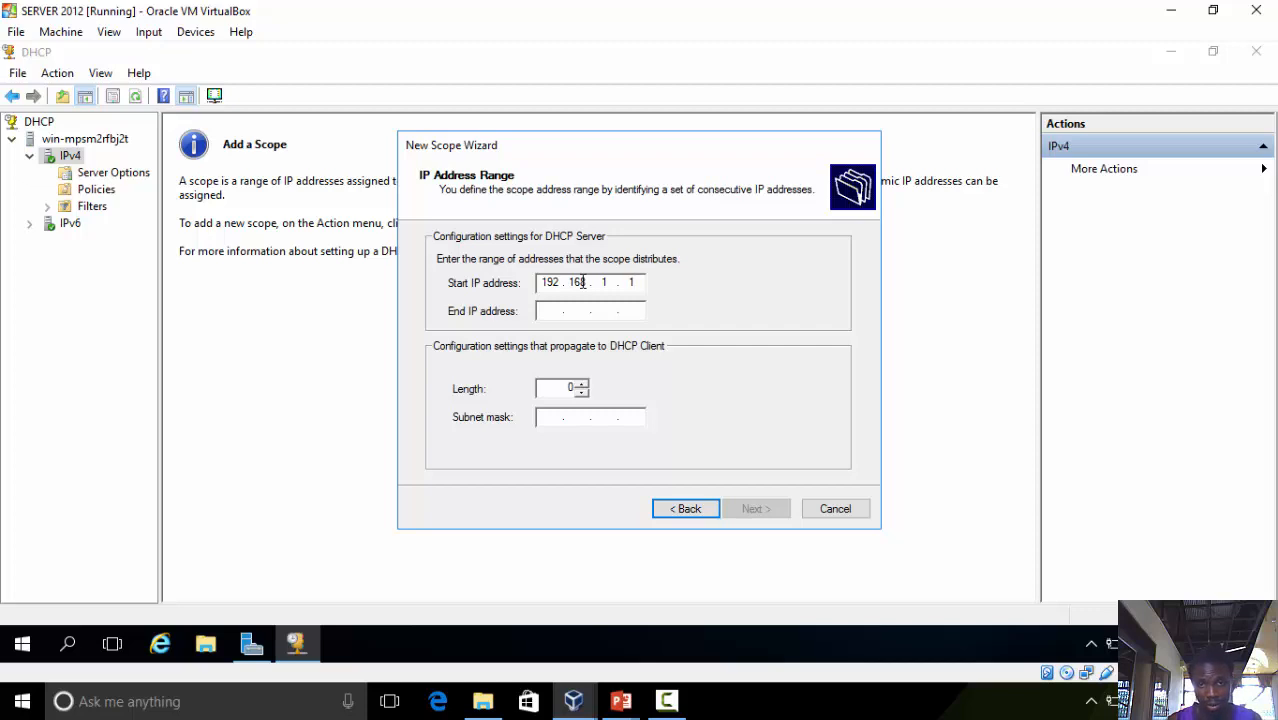
key(Tab)
text(192 . )
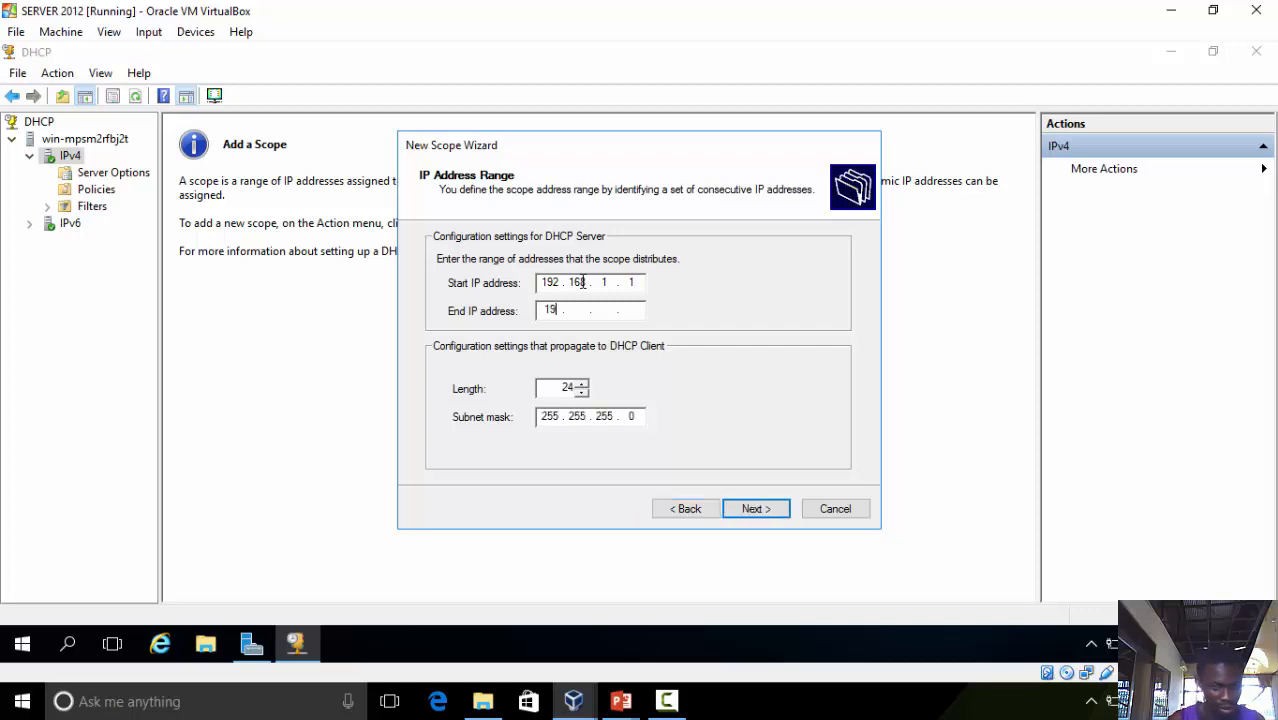
text(168)
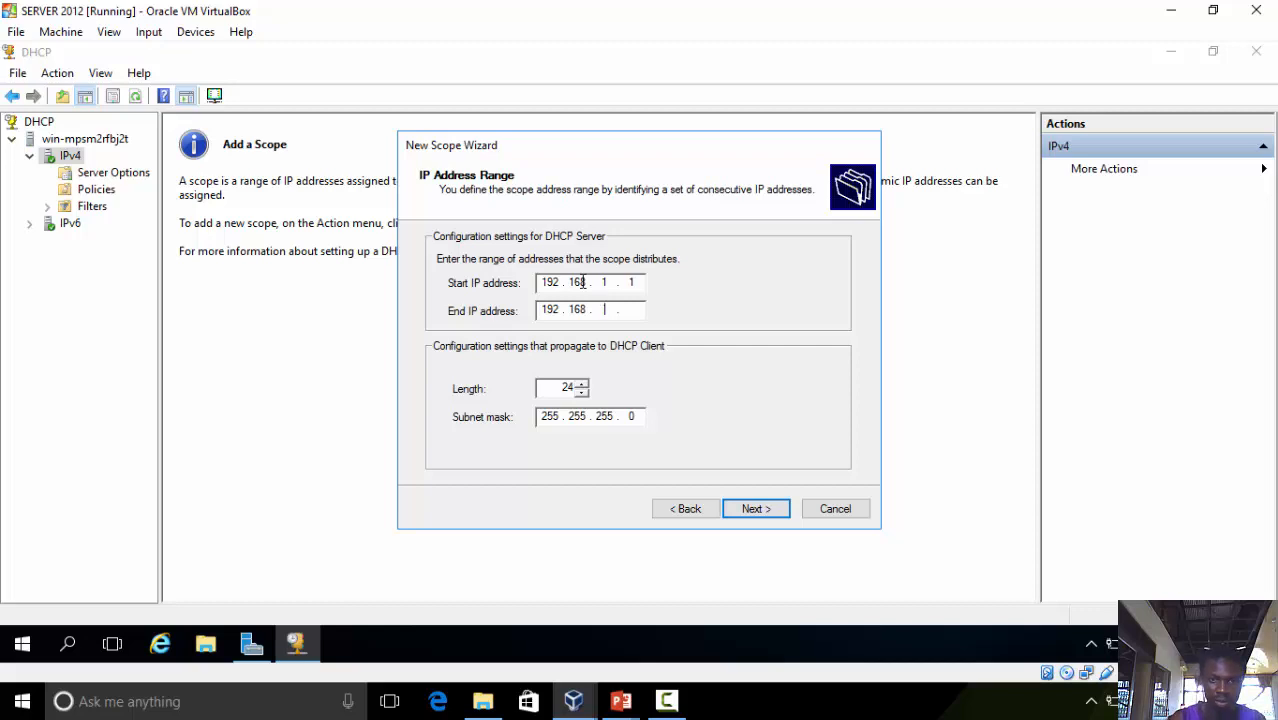
text(1 . )
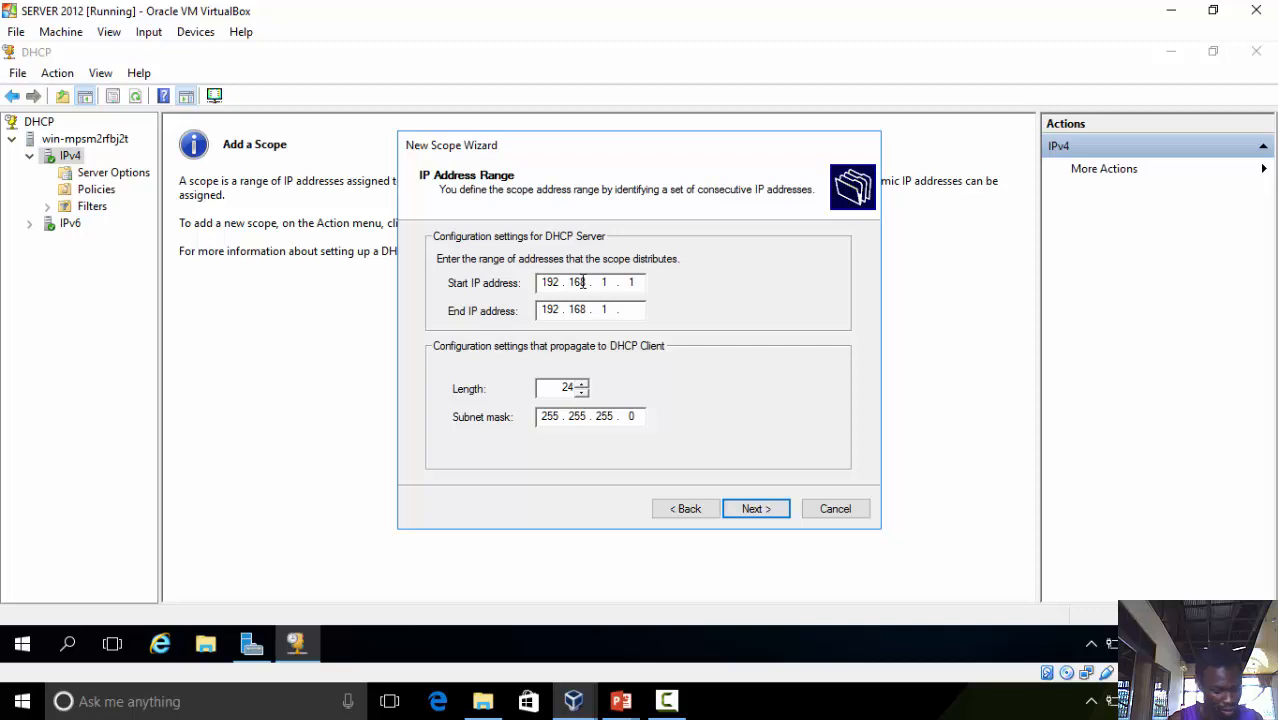
text(25)
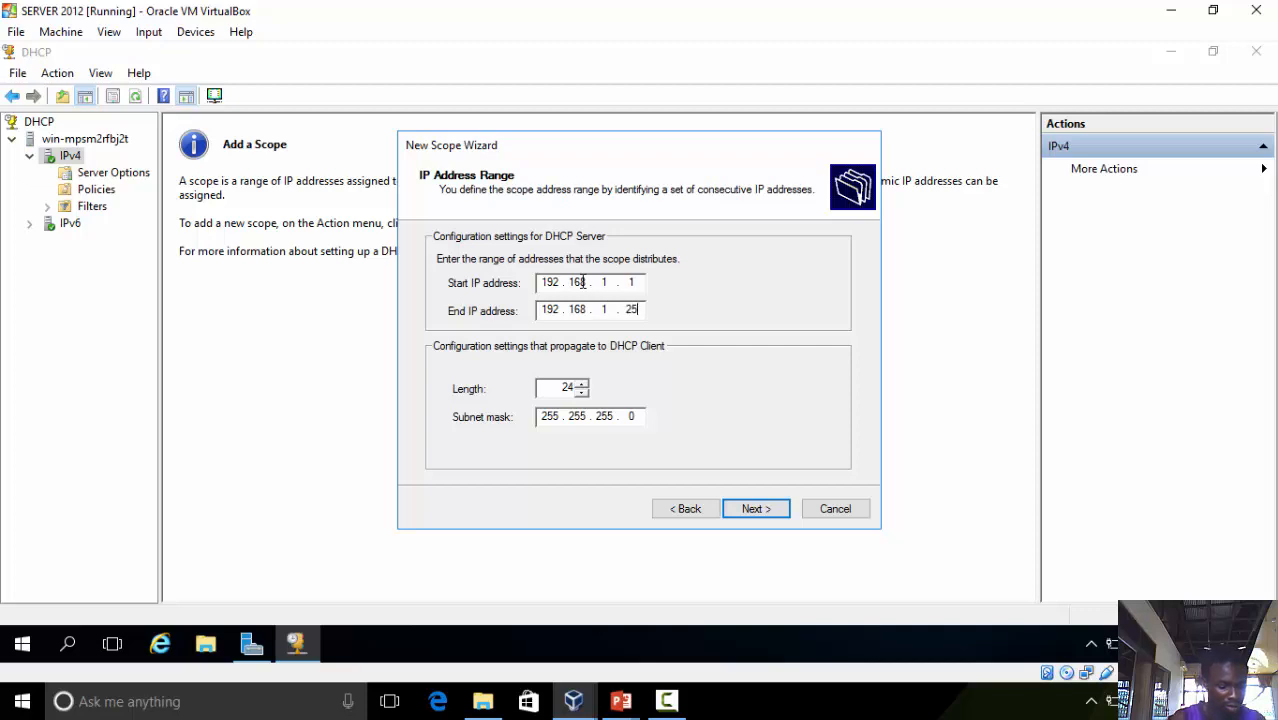
text(4)
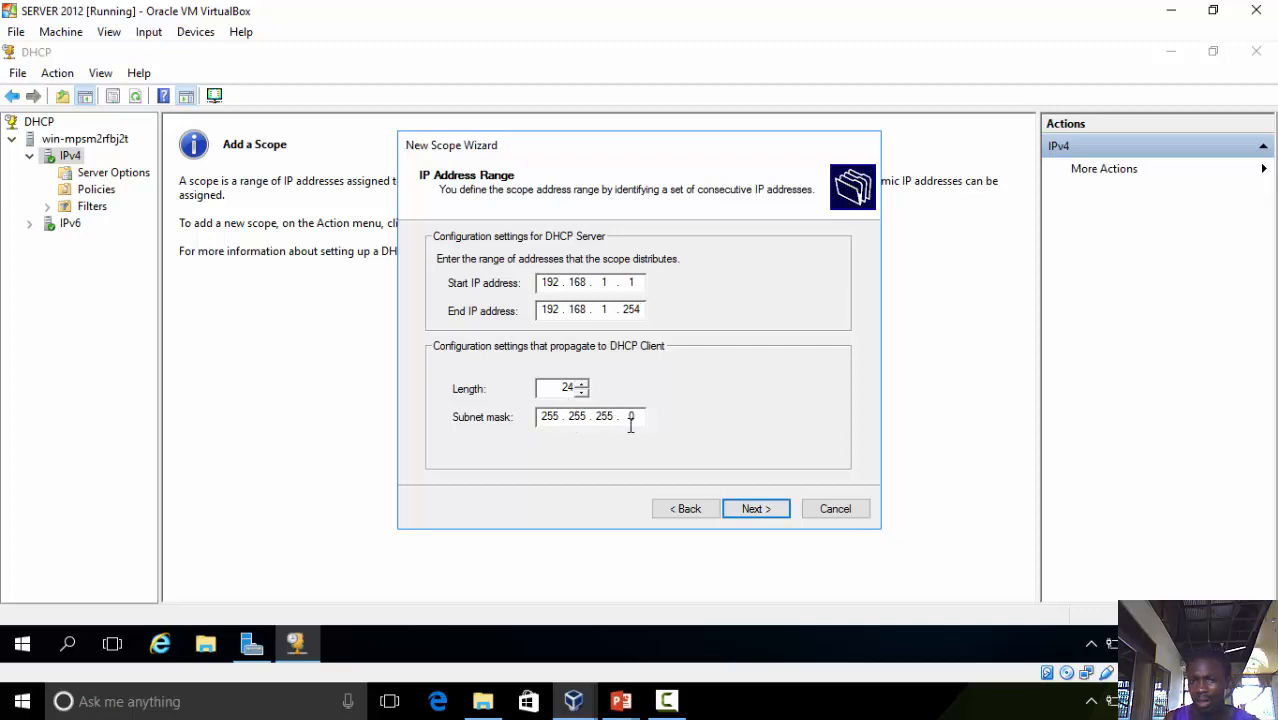
click(750, 512)
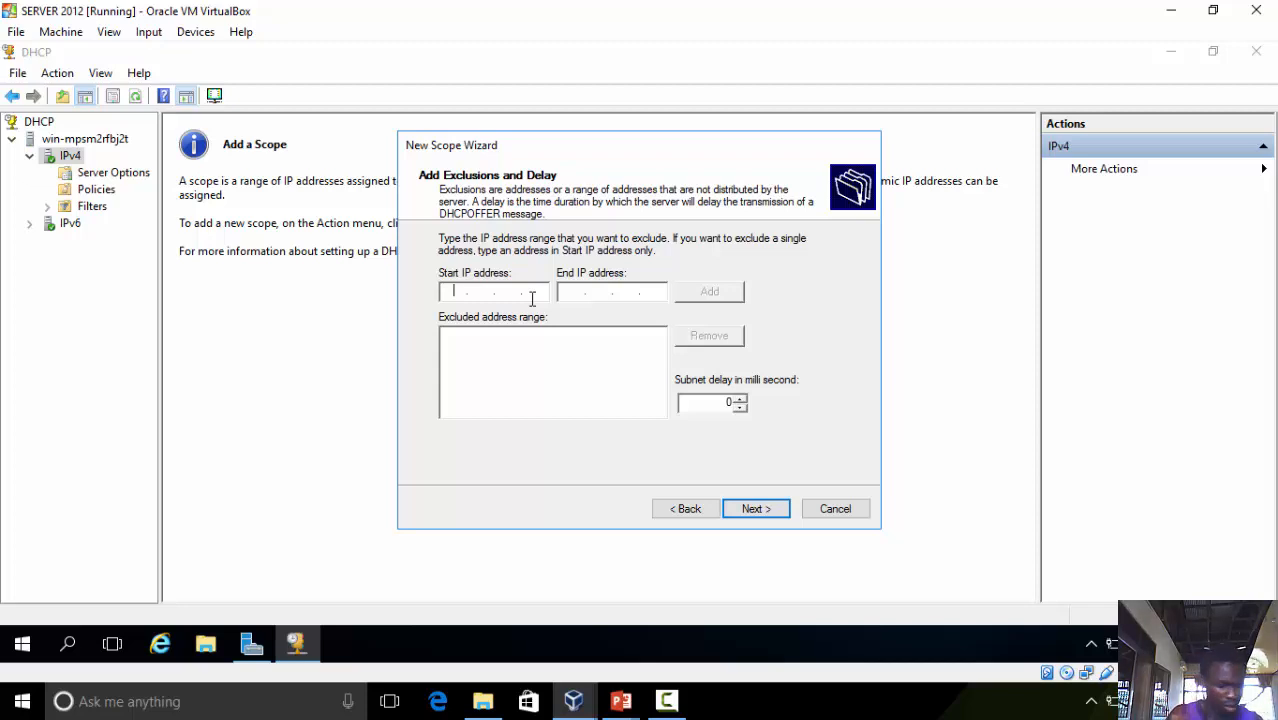
Add an exclusion range from 192.168.1.1 to 192.168.1.10 and continue
text(192 . 168 . )
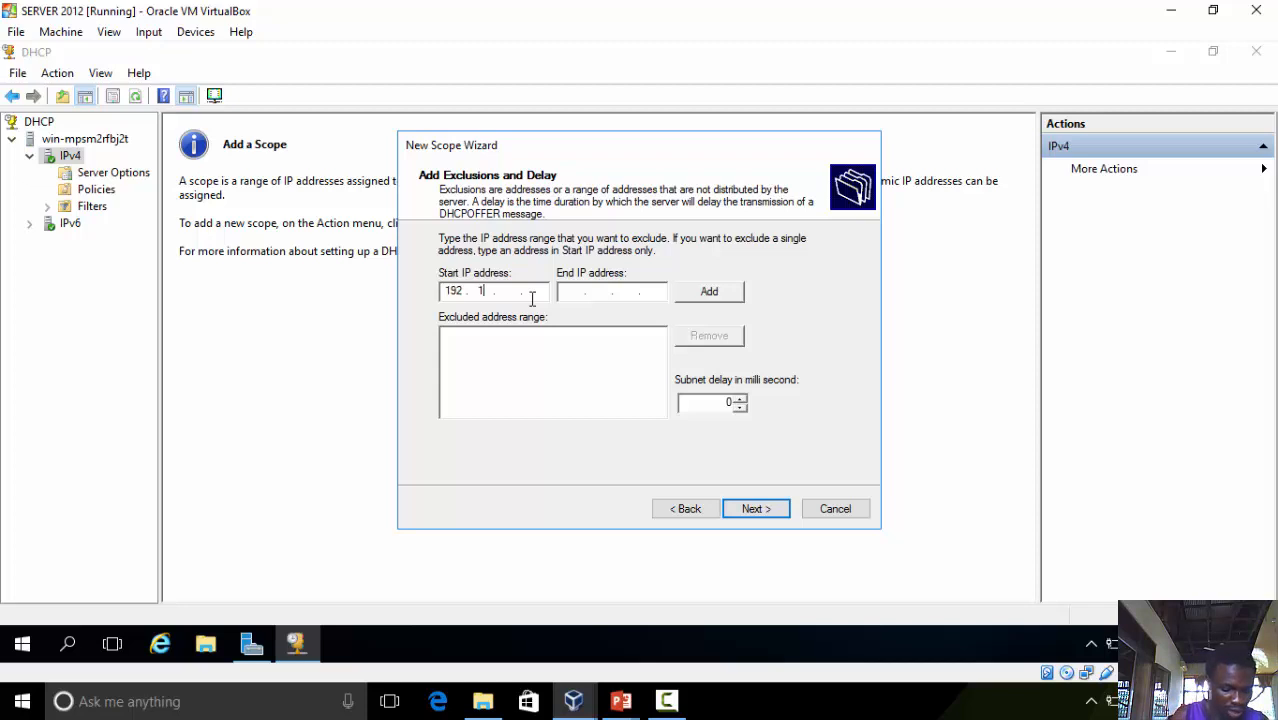
text(1 . )
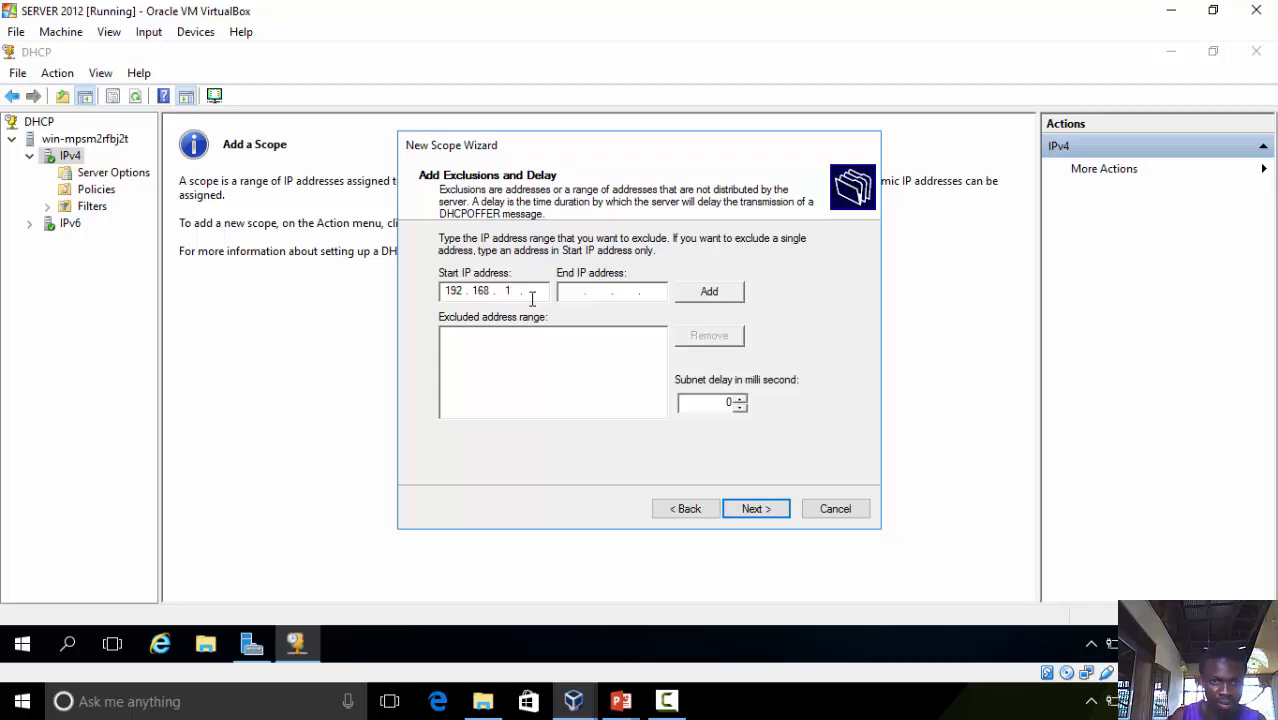
text(1)
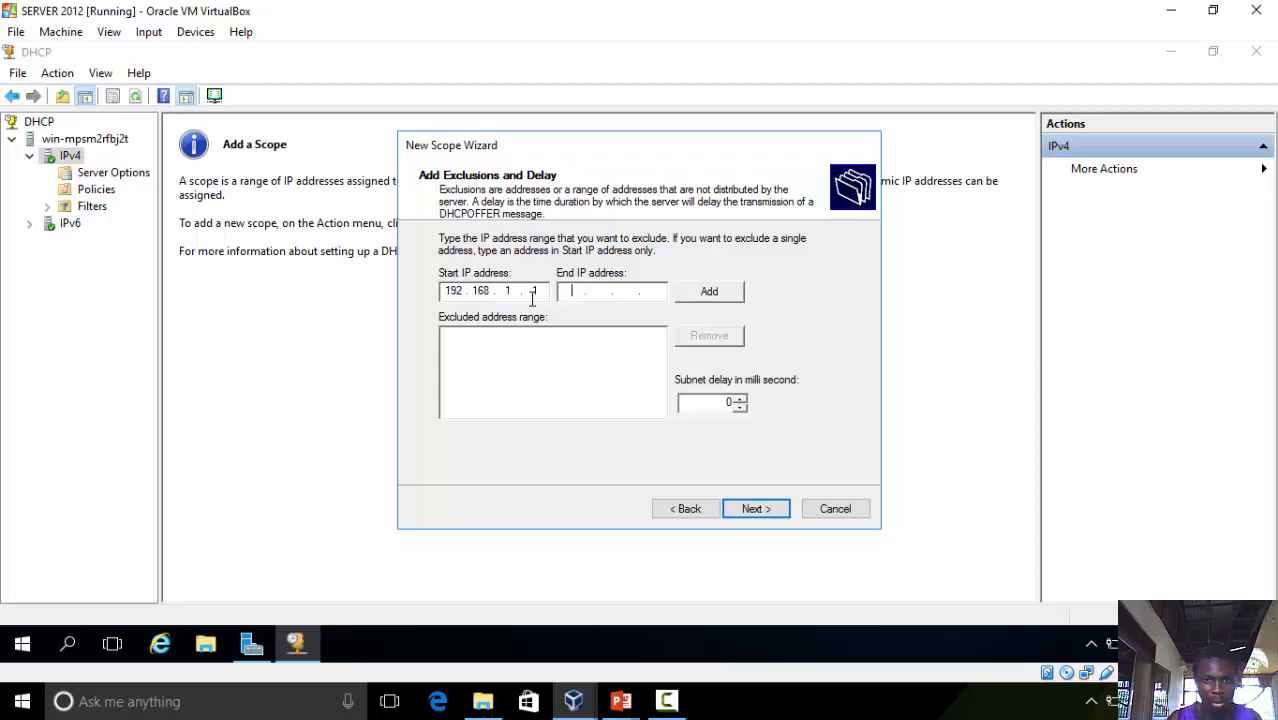
key(Tab)
text(192.)
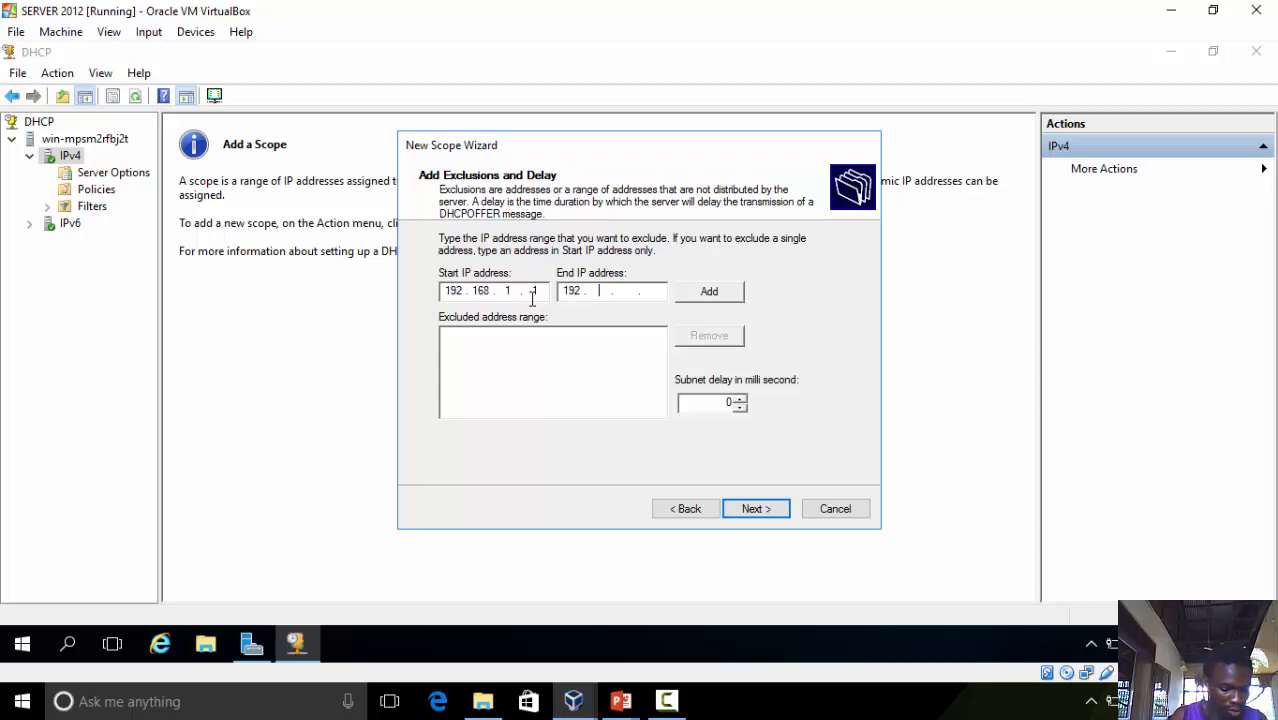
text(168.1.)
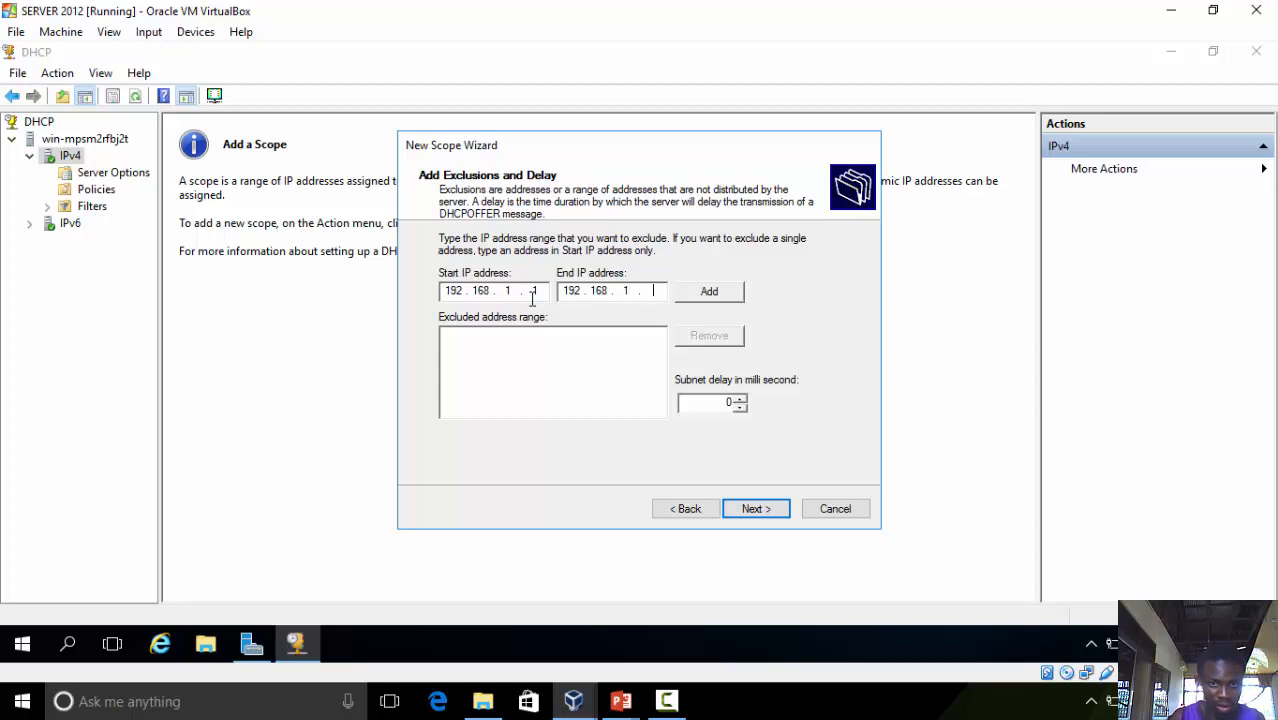
text(10)
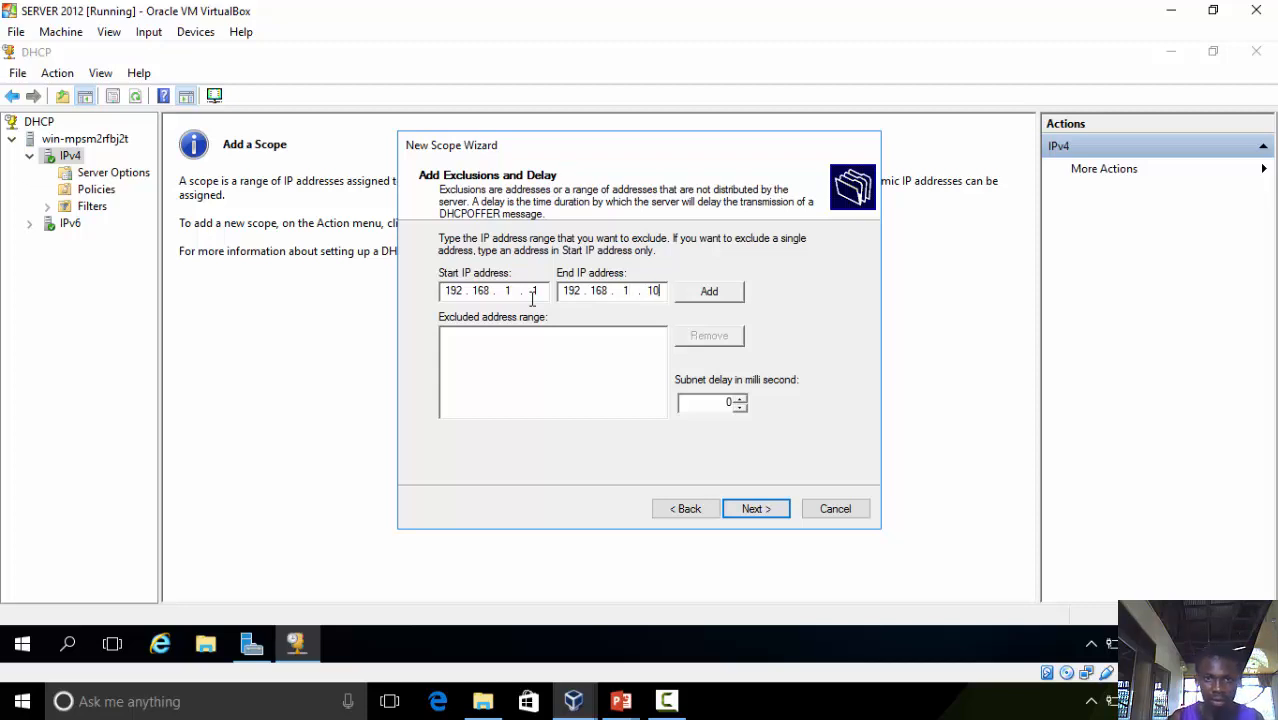
click(697, 296)
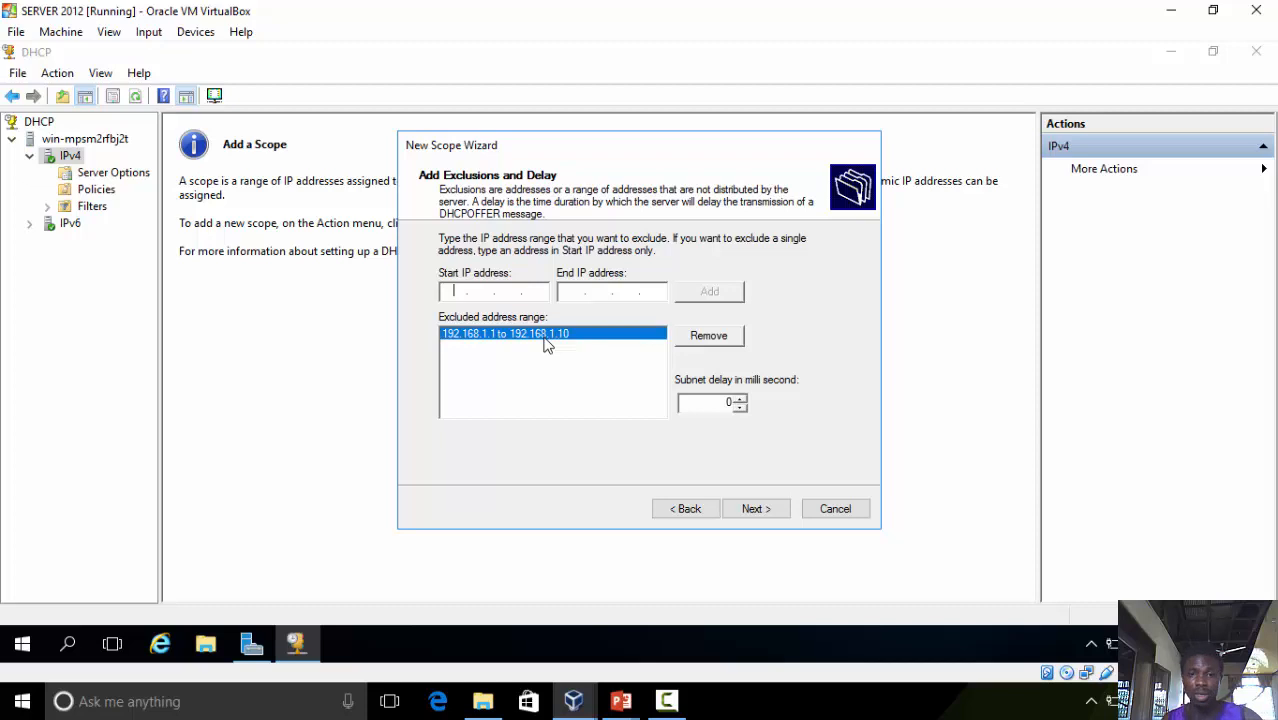
click(772, 512)
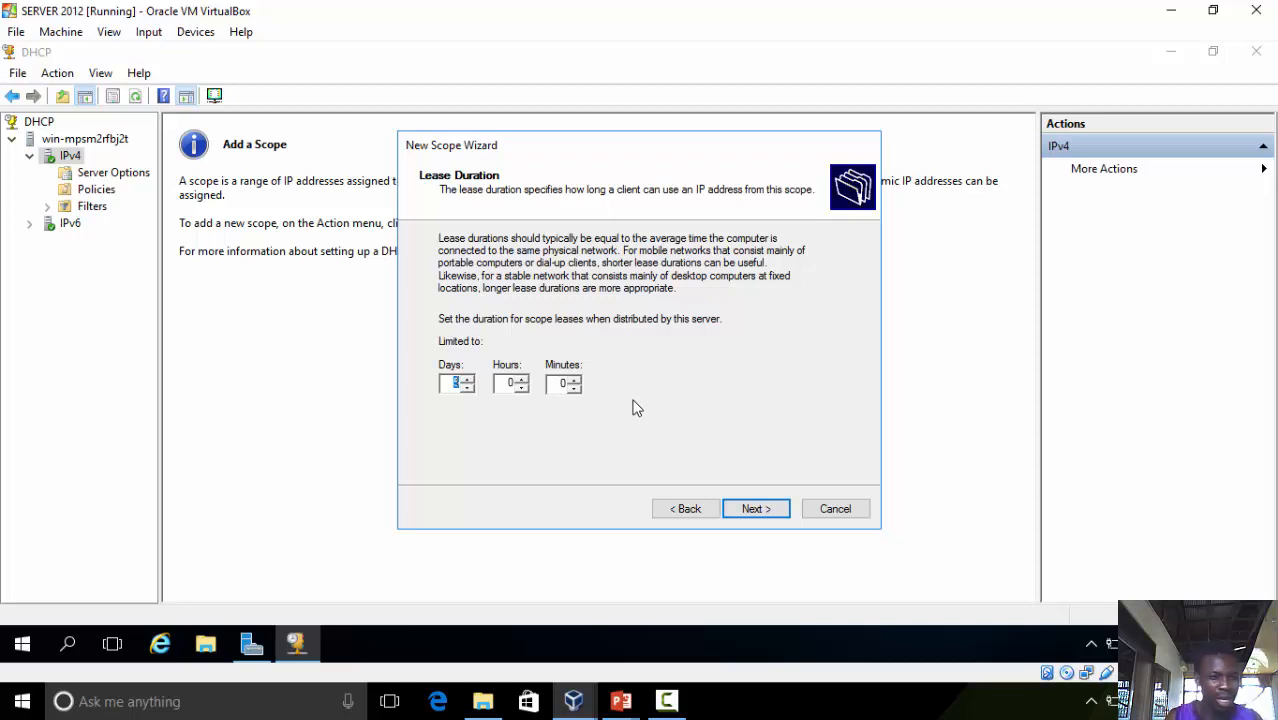
Finish the wizard with the default lease duration, choosing to configure DHCP options later
click(750, 511)
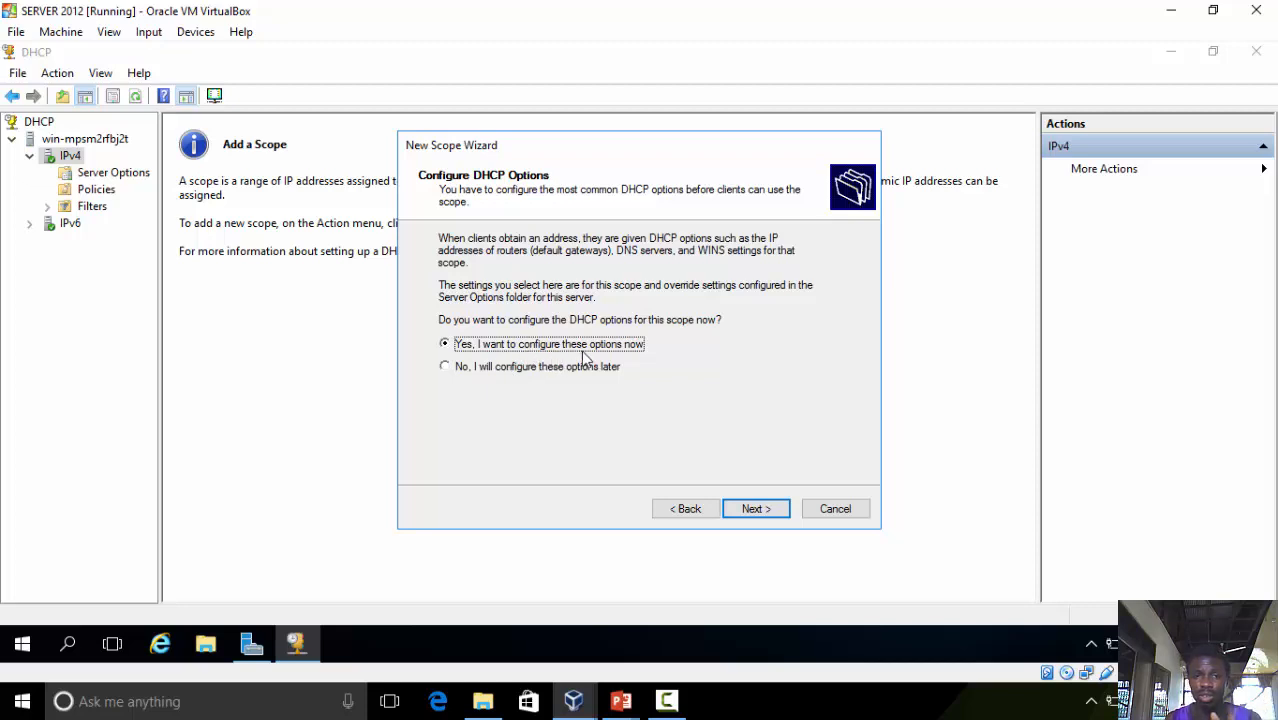
click(503, 368)
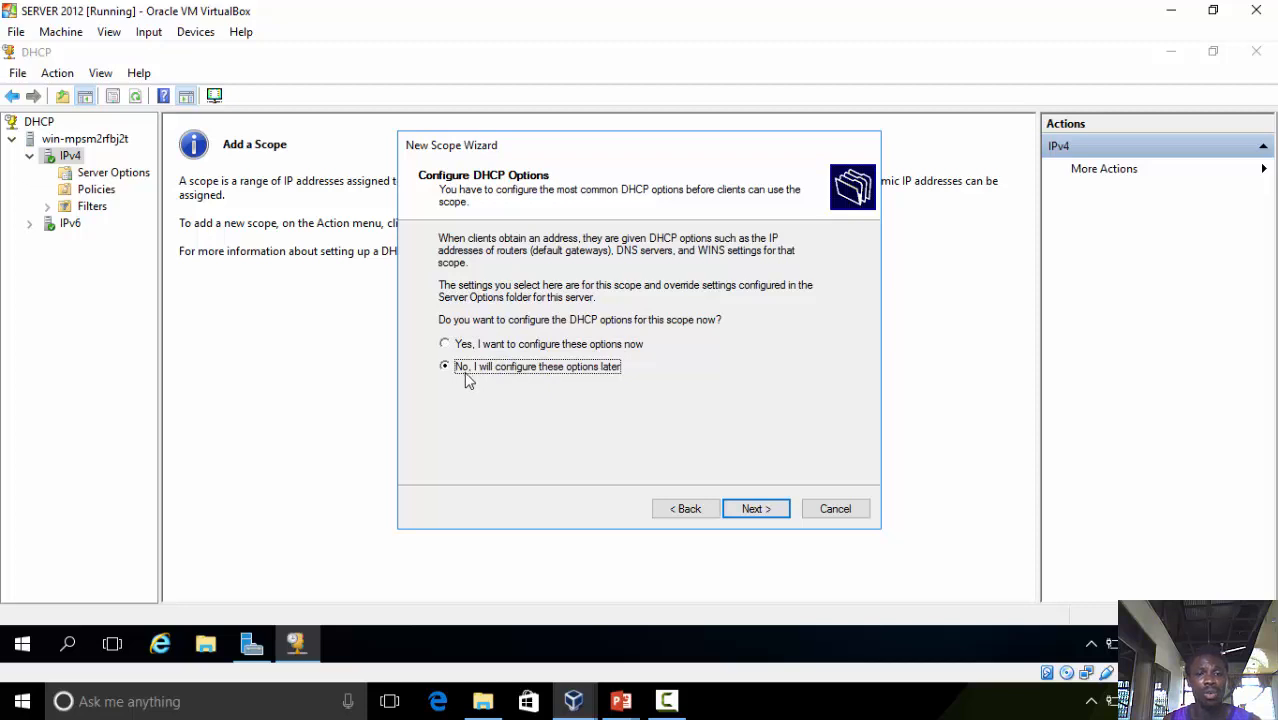
click(756, 511)
click(756, 510)
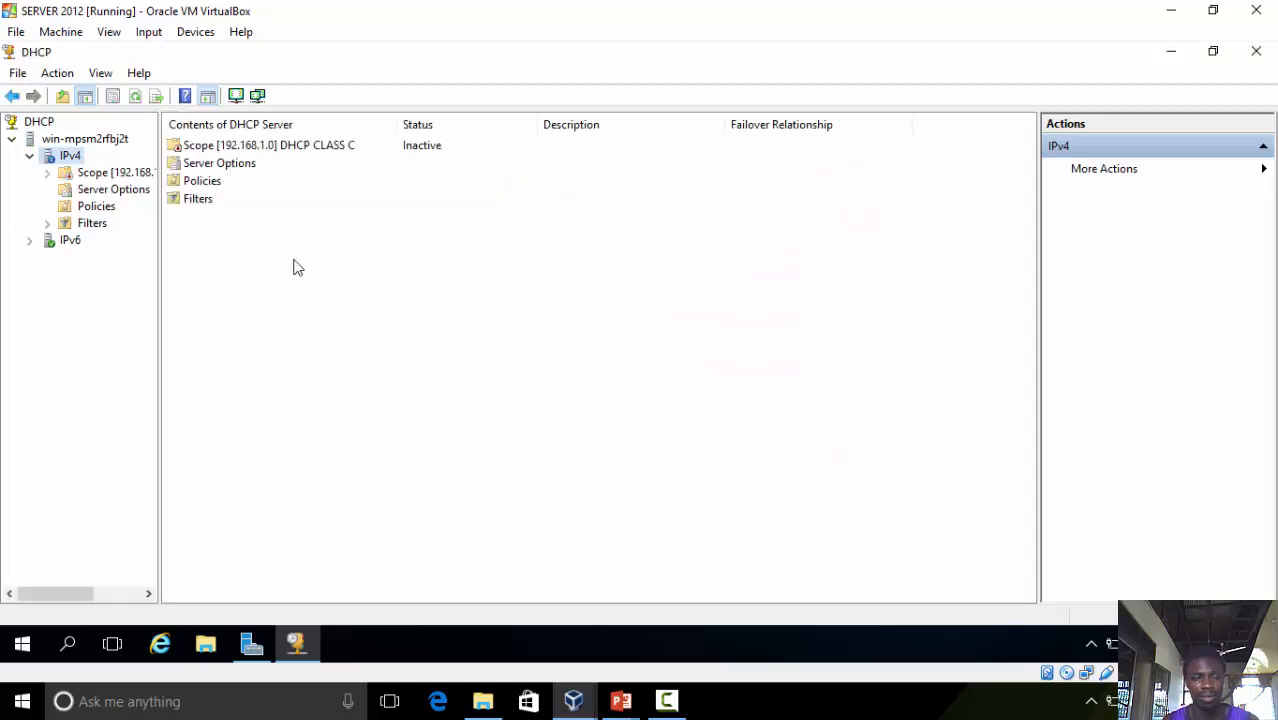
Expand the new scope and inspect its address pool entries and address leases
drag(159, 221, 188, 221)
double_click(90, 174)
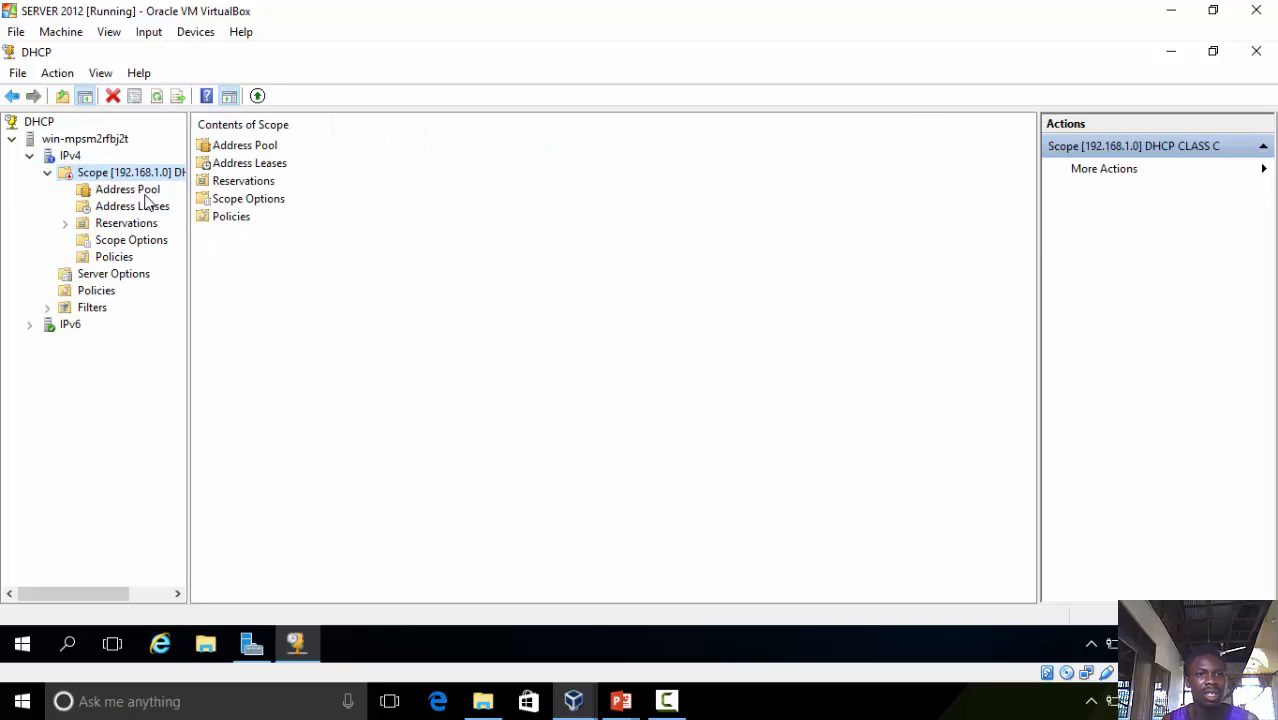
click(146, 191)
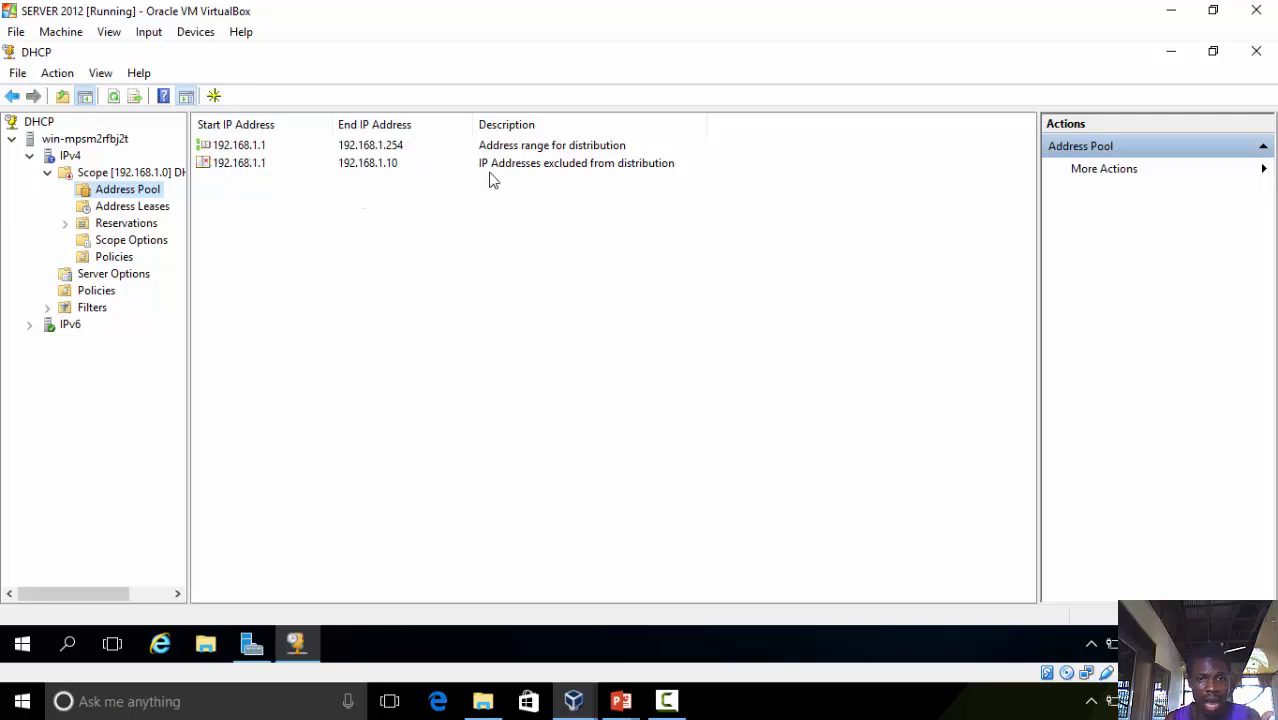
click(381, 170)
click(381, 170)
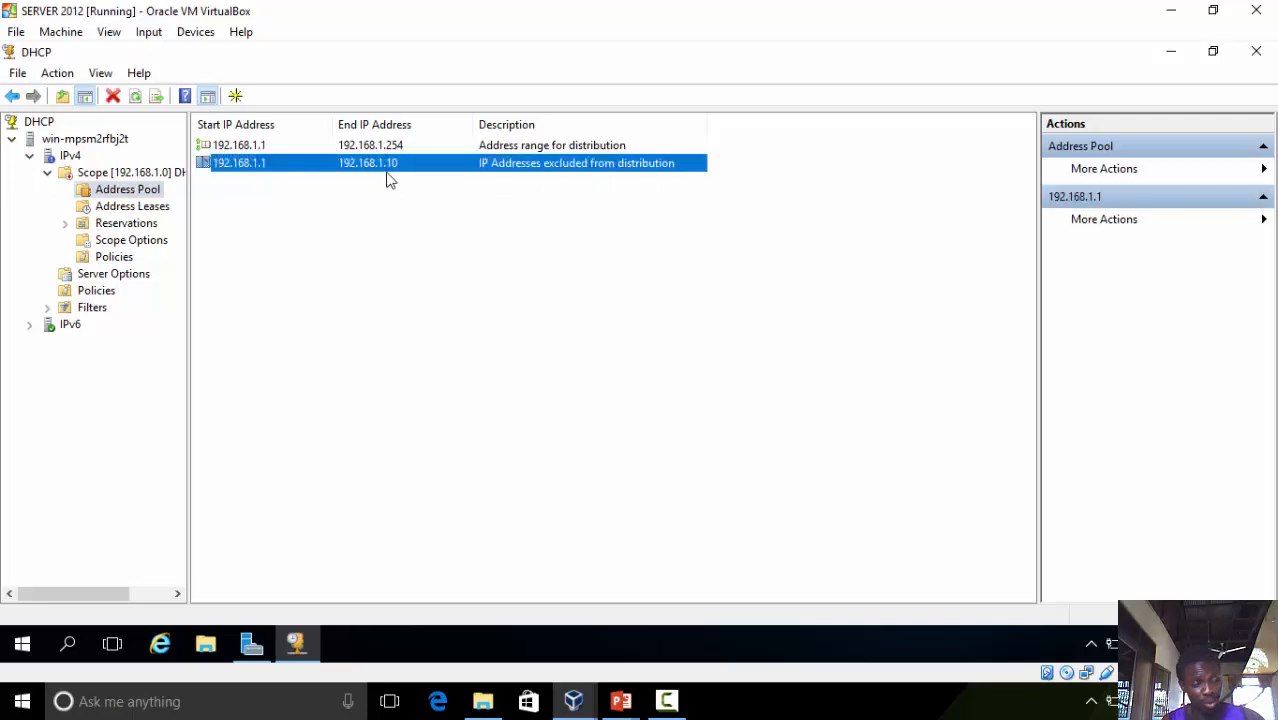
click(152, 210)
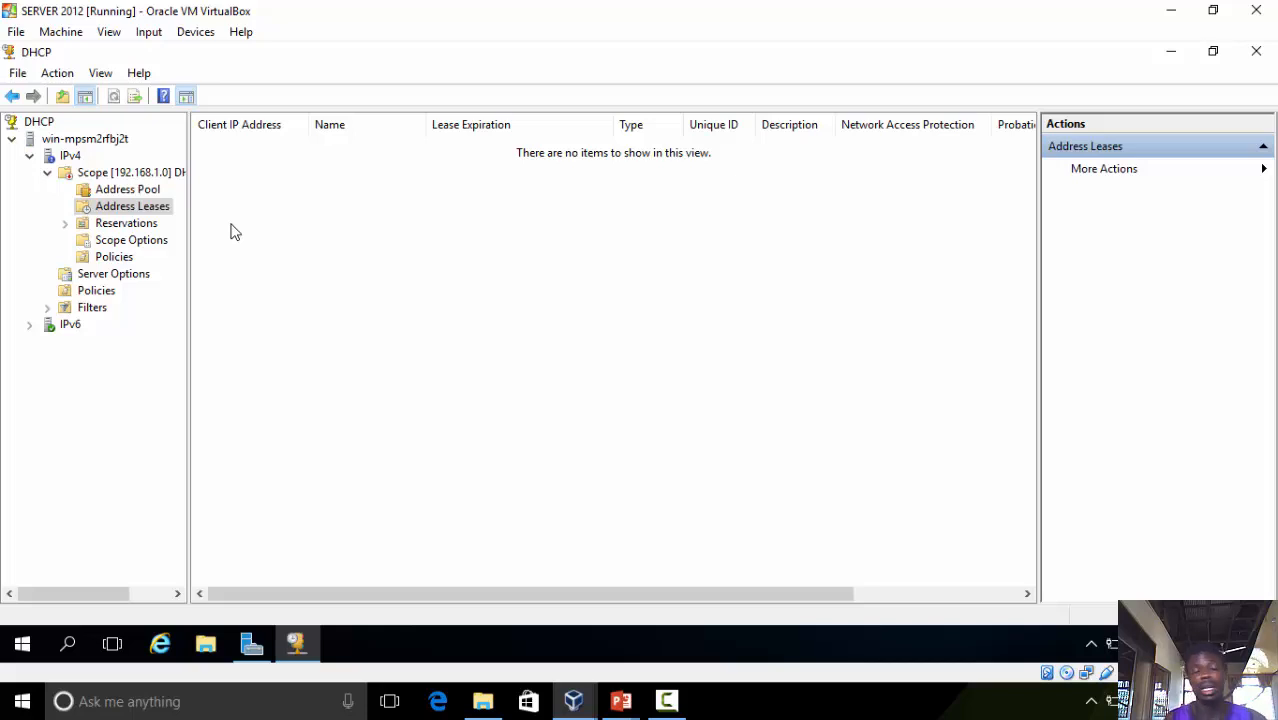
Refresh the scope's address leases list and browse the Reservations and Scope Options nodes
right_click(374, 189)
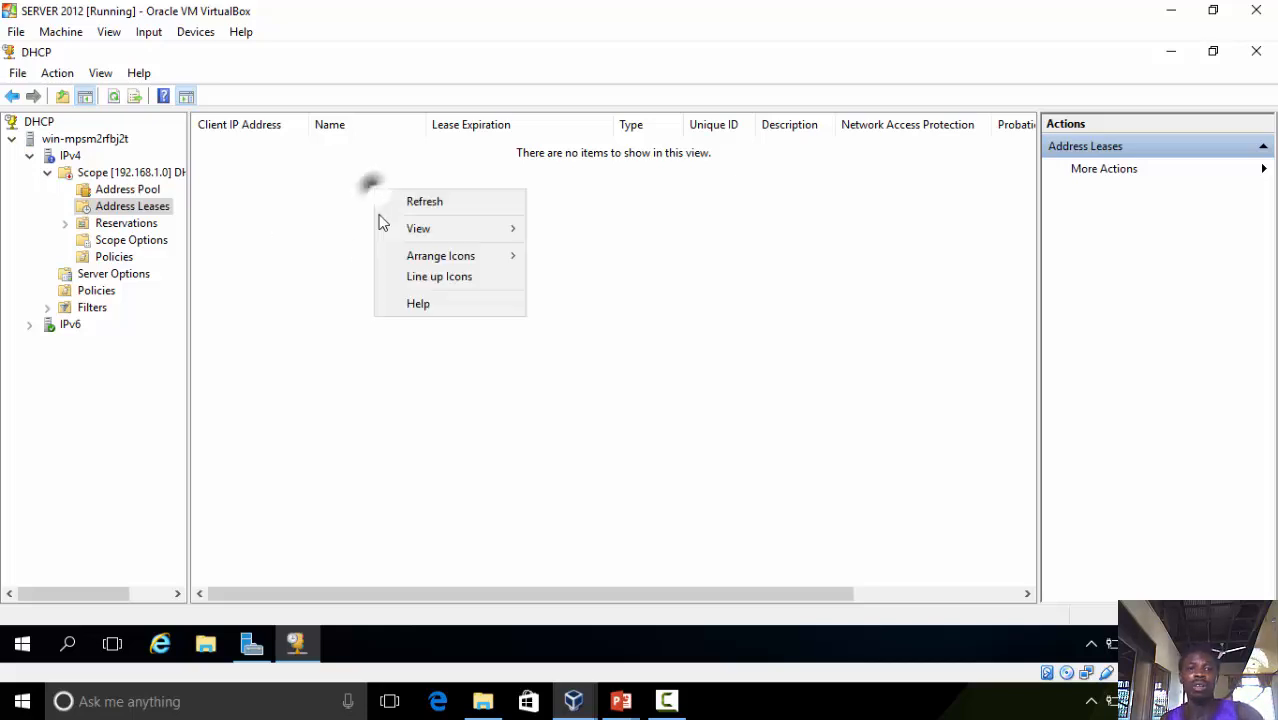
click(392, 204)
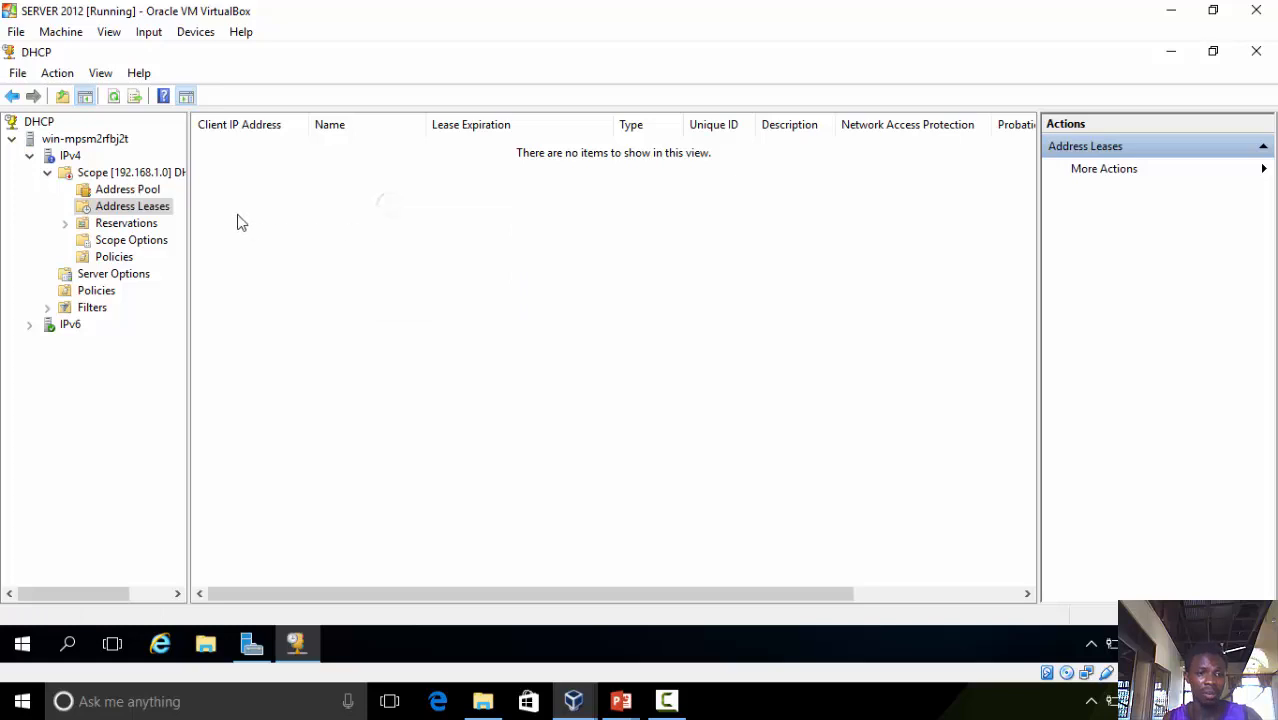
click(118, 224)
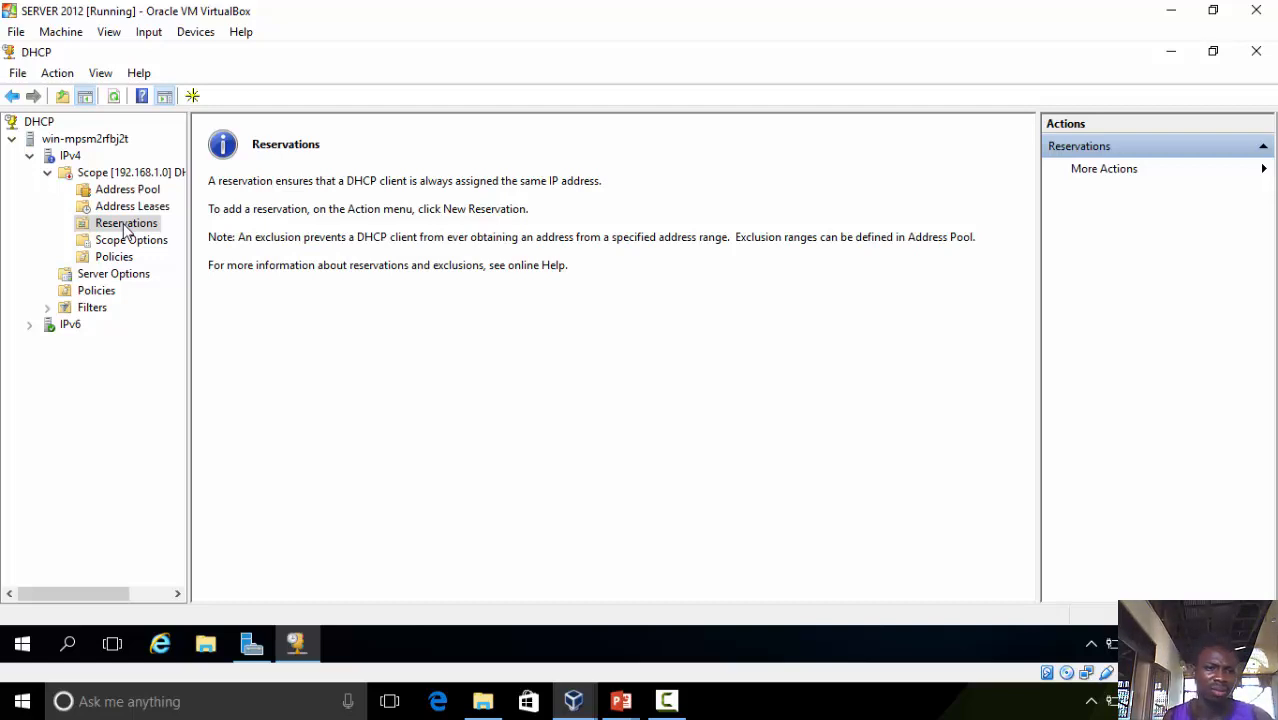
click(134, 244)
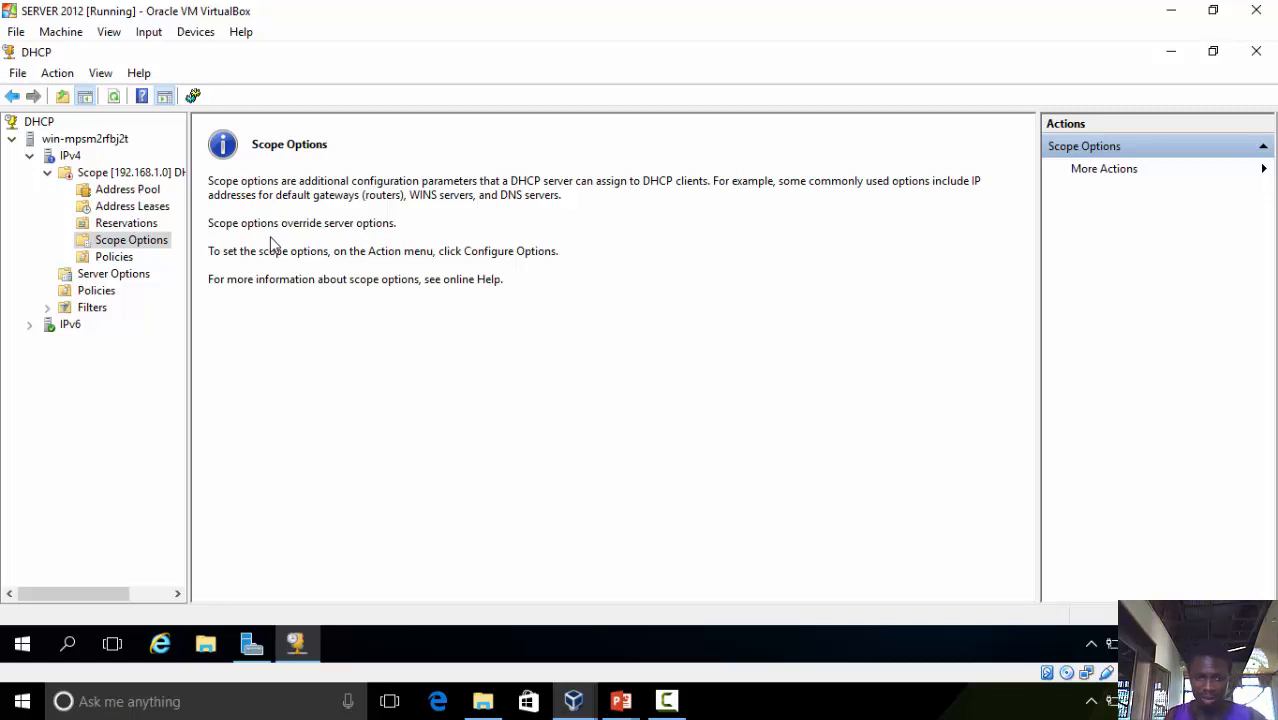
Configure the scope's 003 Router option with the IP address 192.168.1.1
right_click(155, 247)
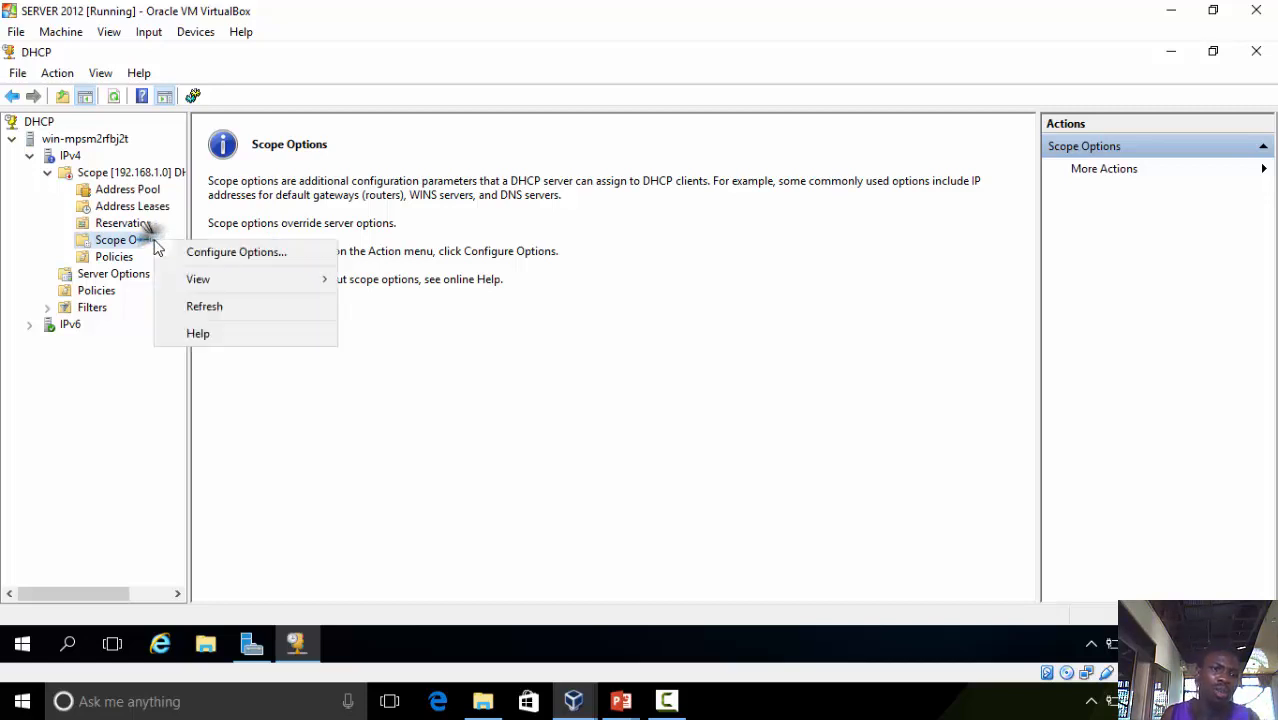
click(185, 253)
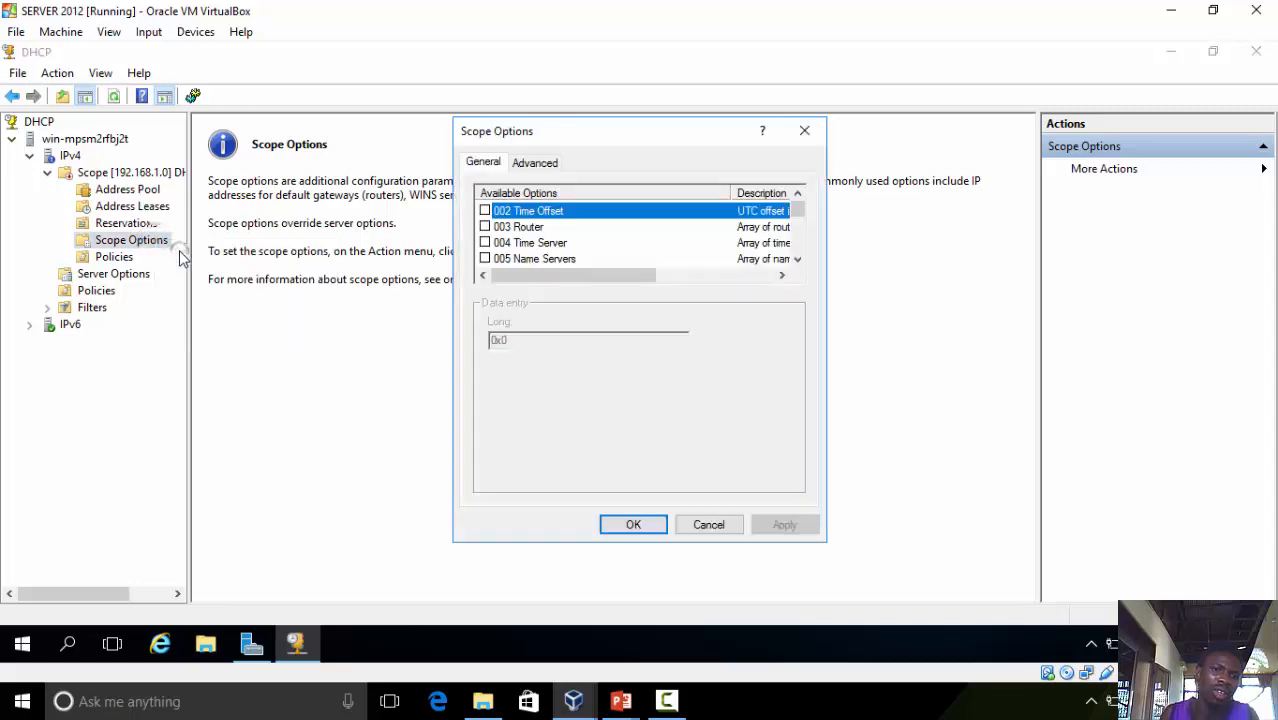
click(522, 228)
click(485, 227)
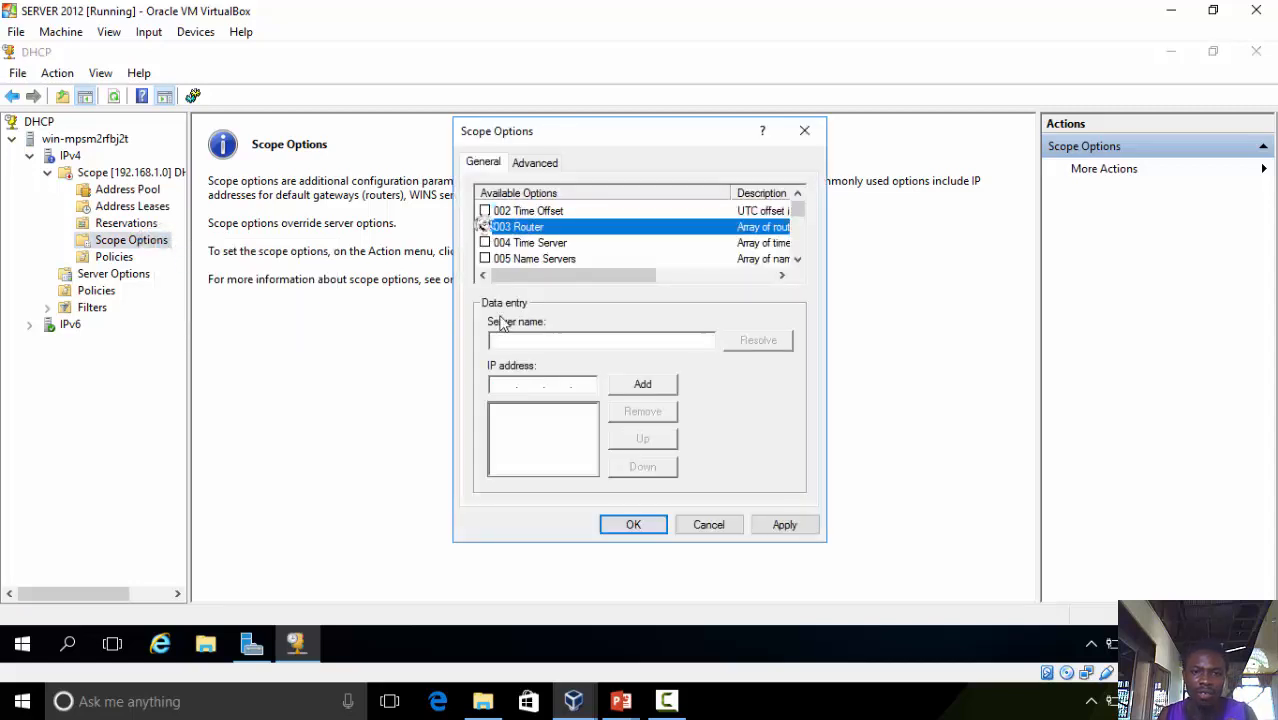
click(499, 386)
text(192 . 168 . )
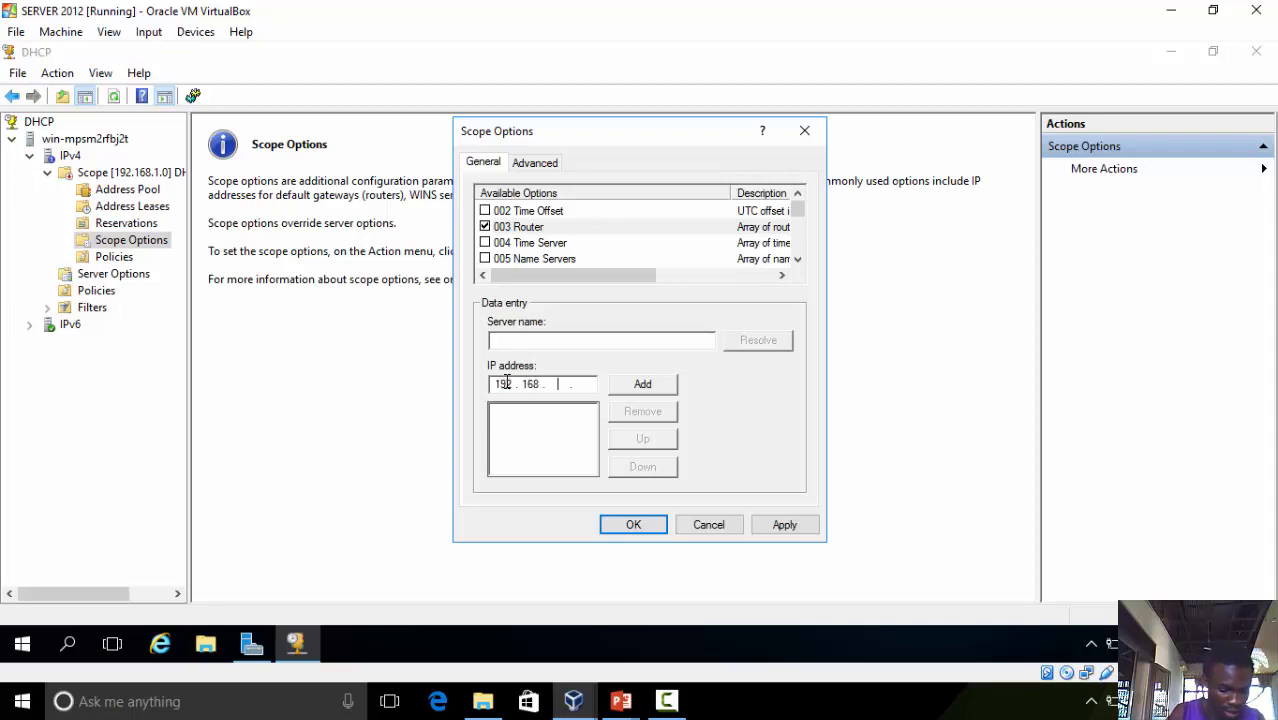
text(1 . 1)
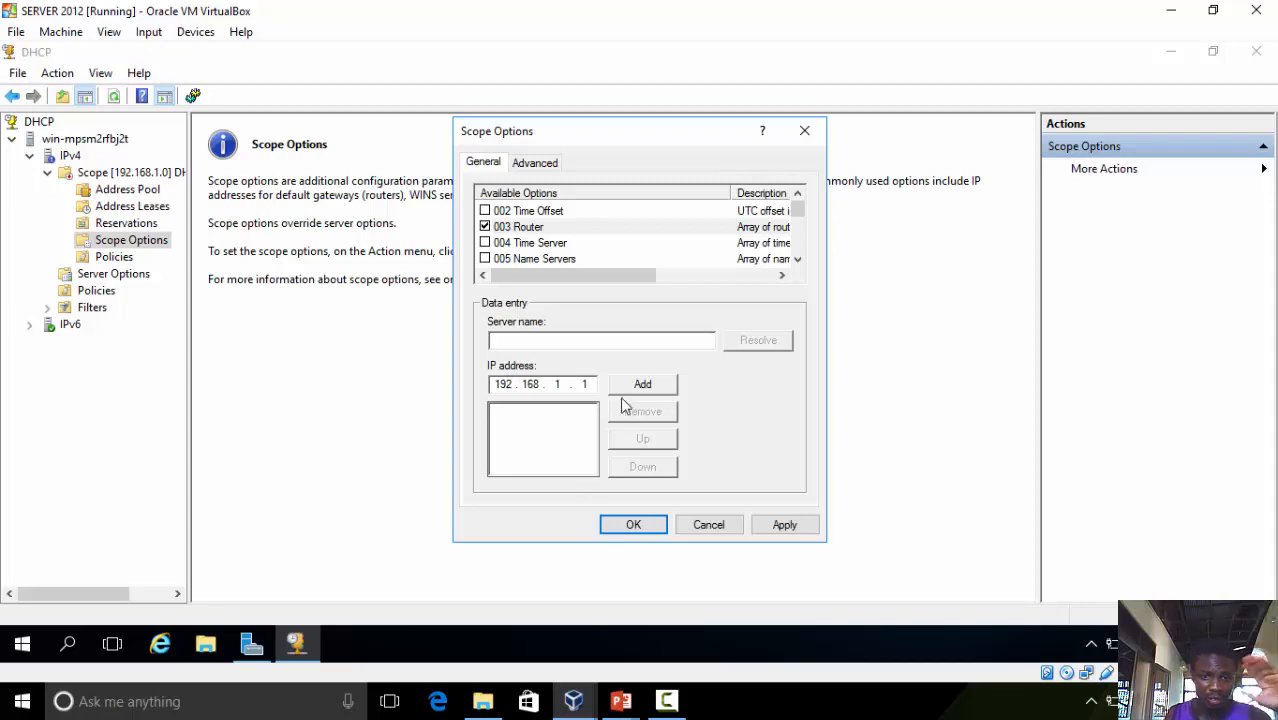
click(634, 389)
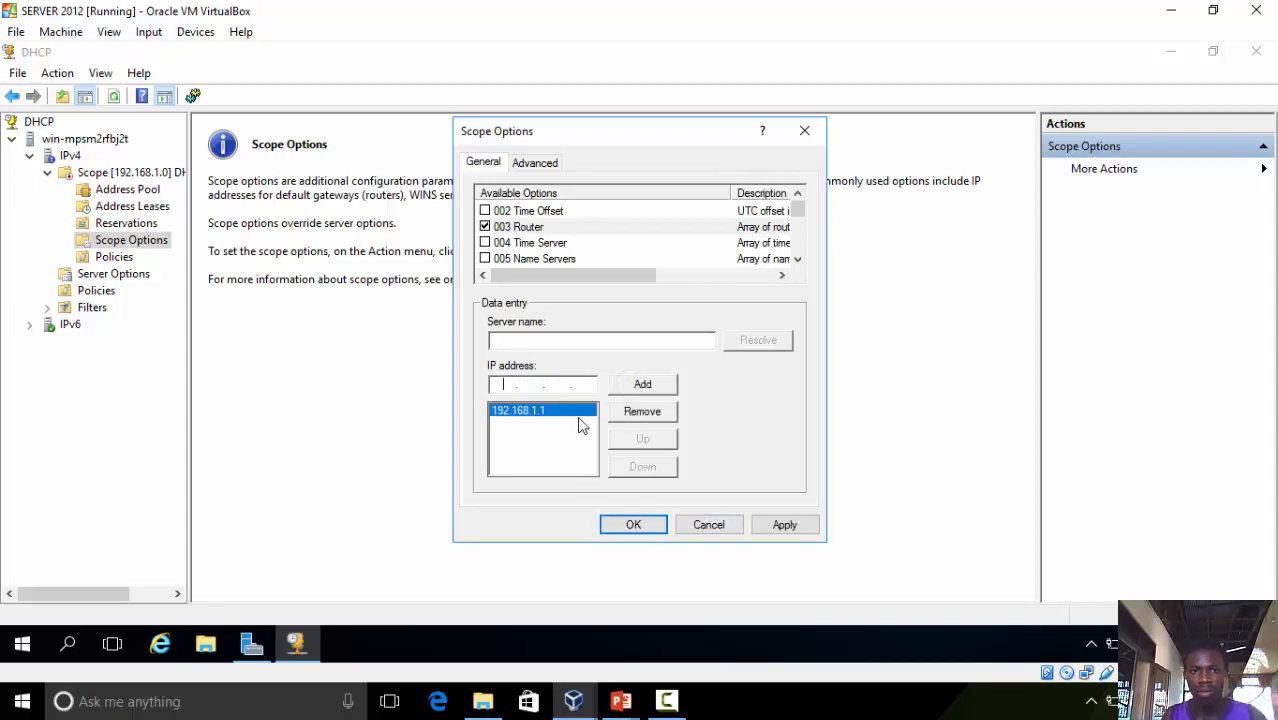
Add 192.168.1.2 as the scope's 006 DNS Servers option, accept the validation warning, and apply the scope options
click(797, 259)
click(584, 258)
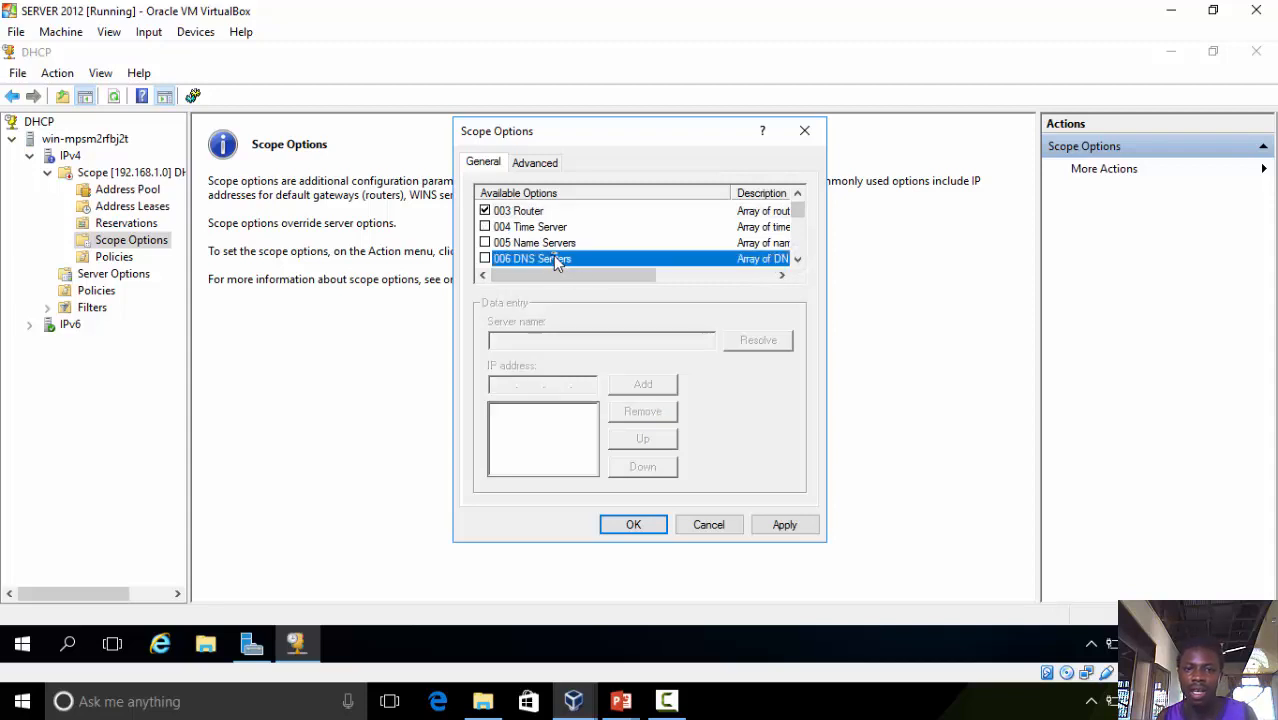
click(485, 259)
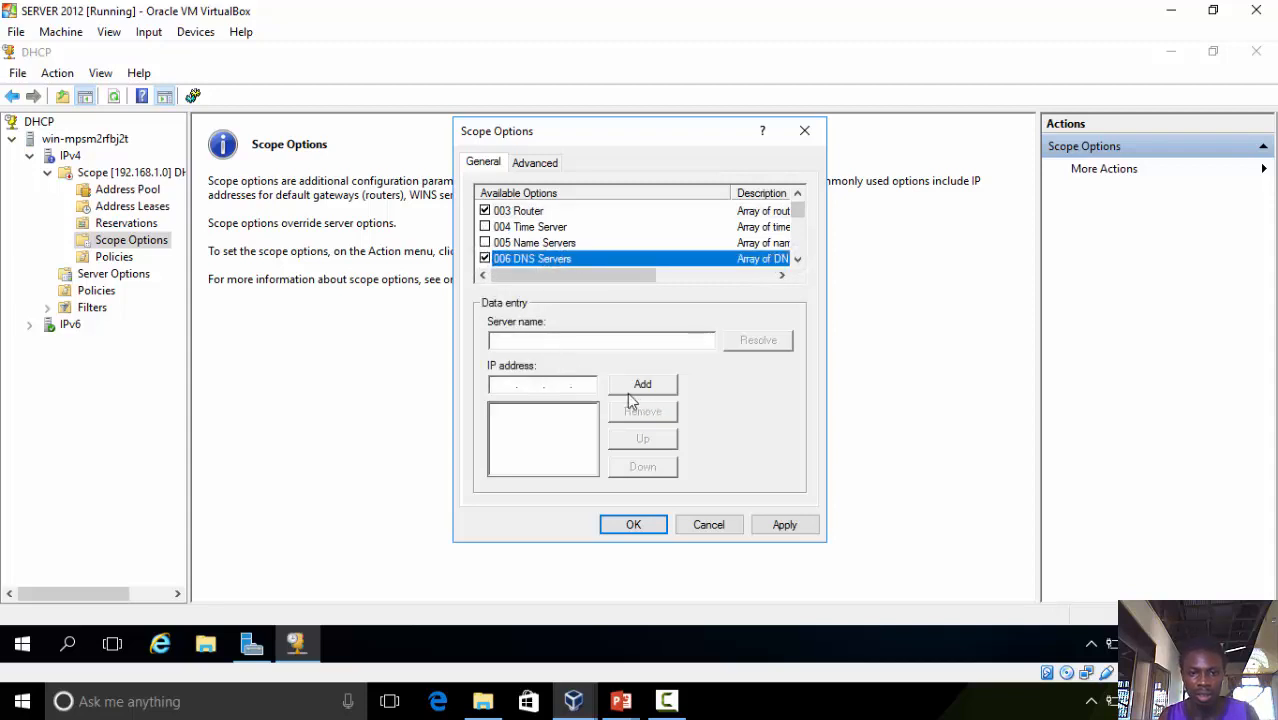
click(558, 384)
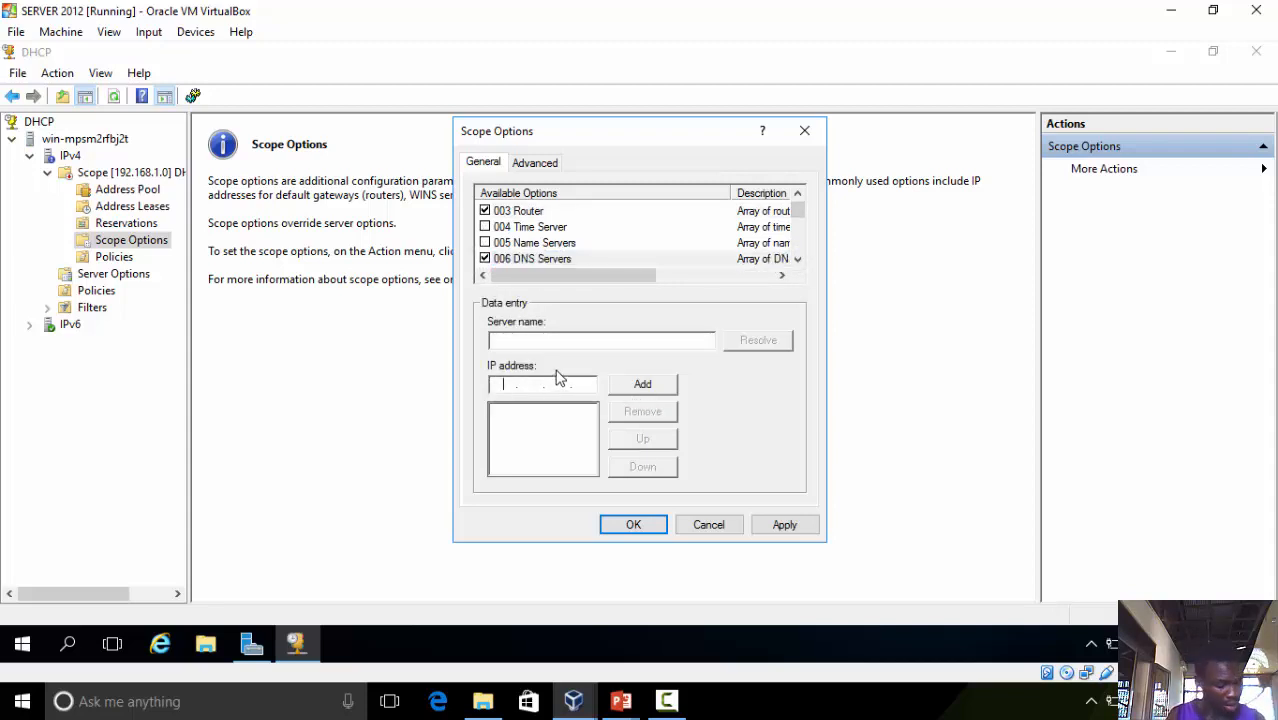
text(192.)
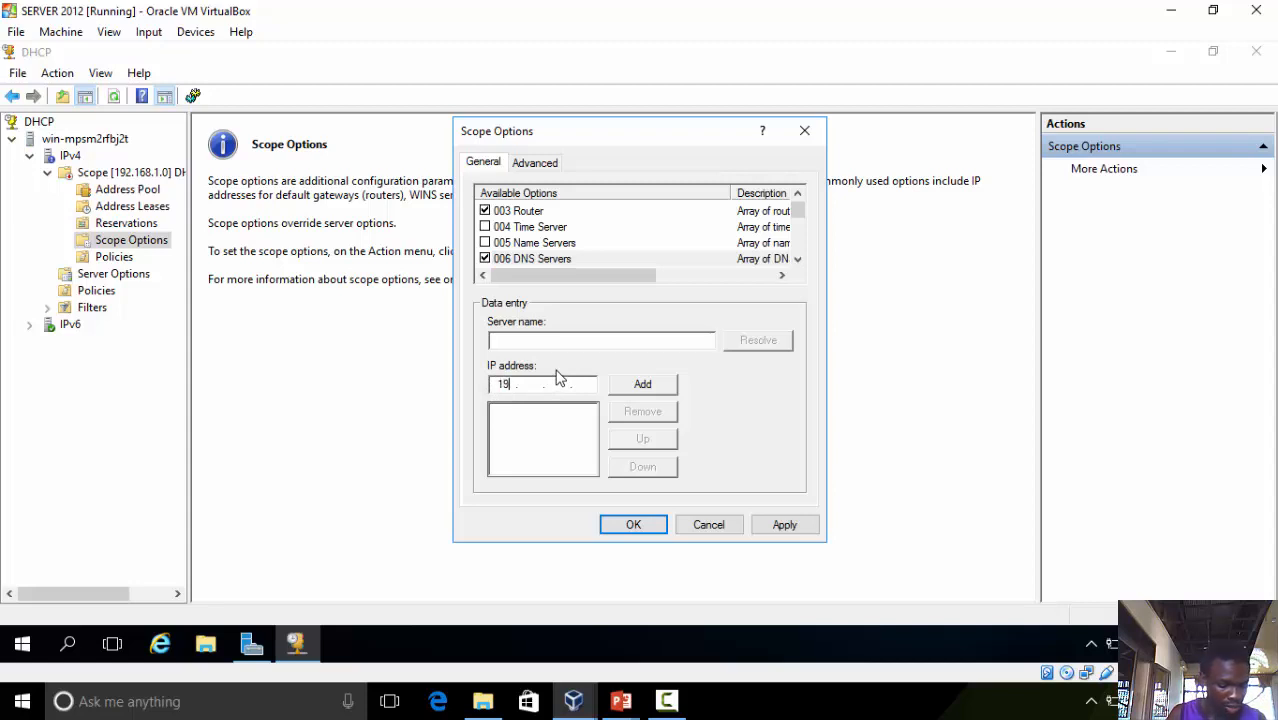
text(168.)
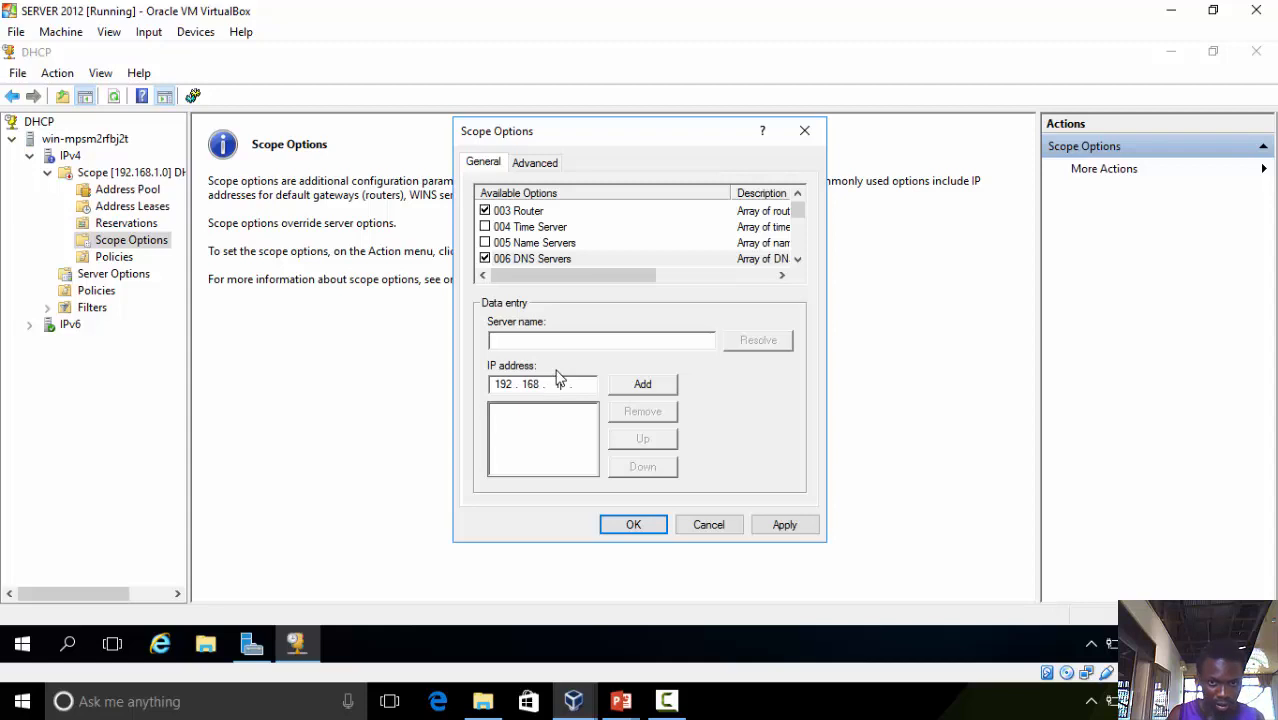
text(1.2)
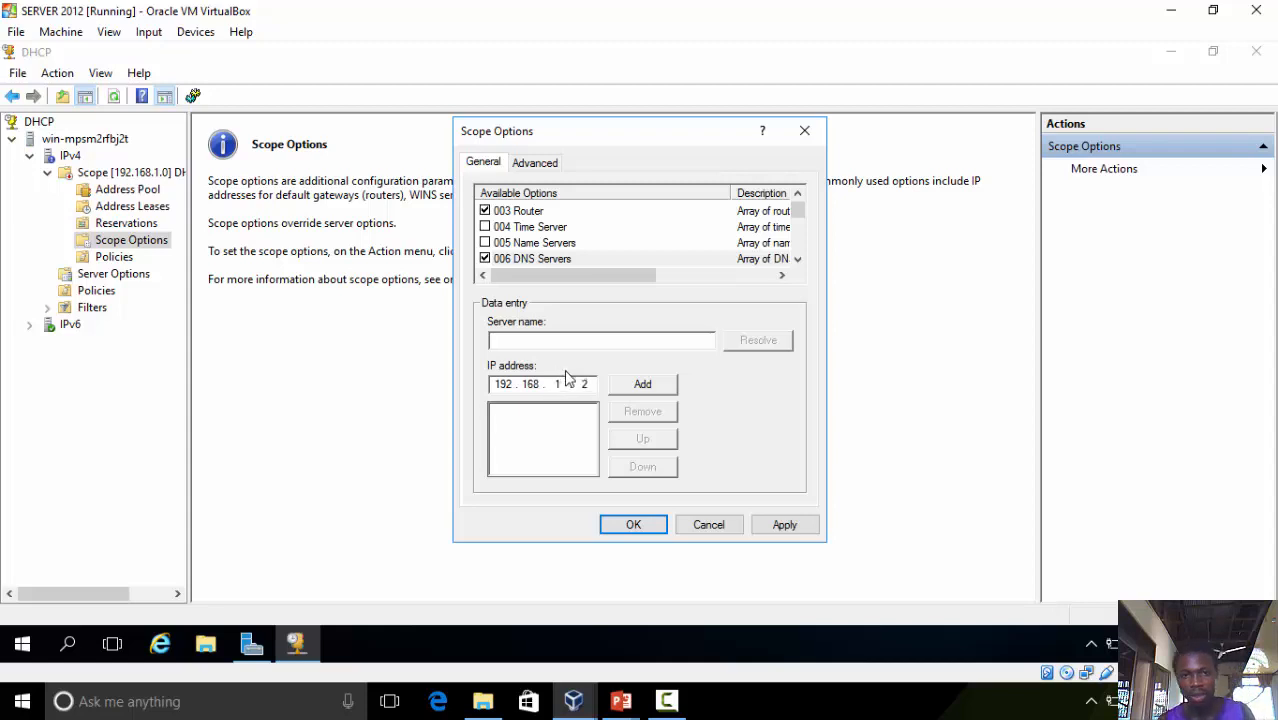
click(658, 387)
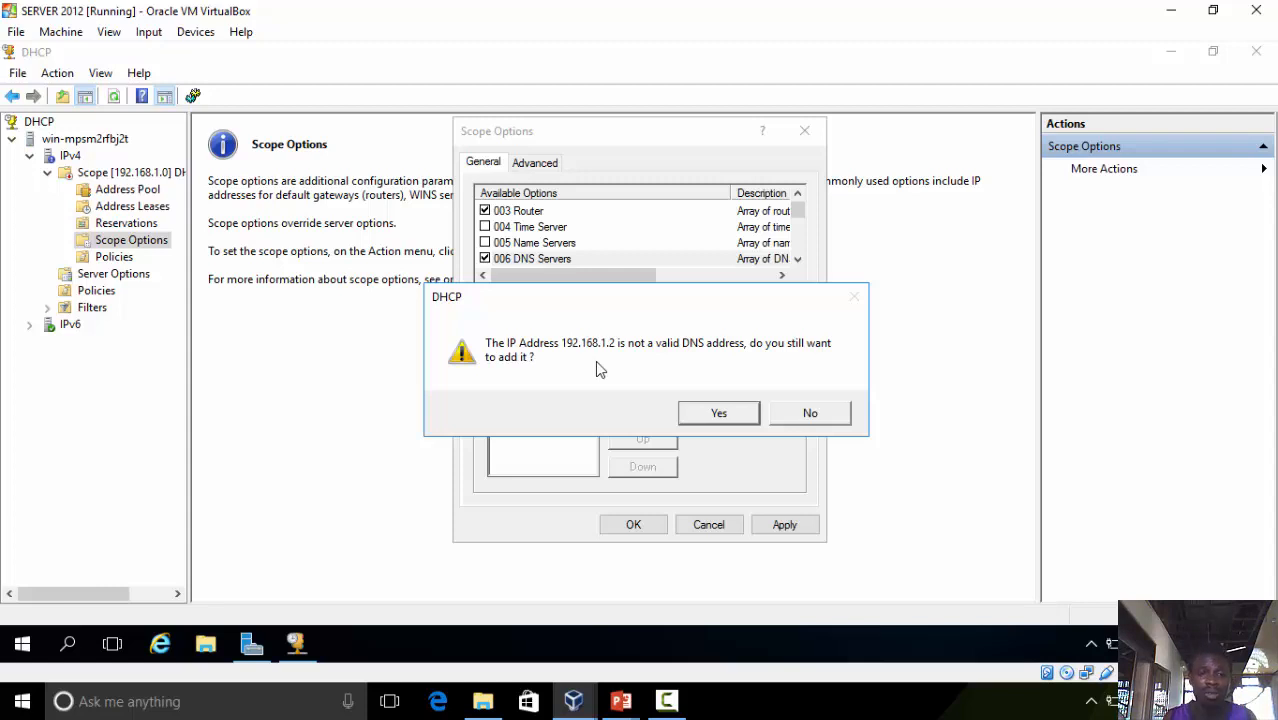
click(724, 412)
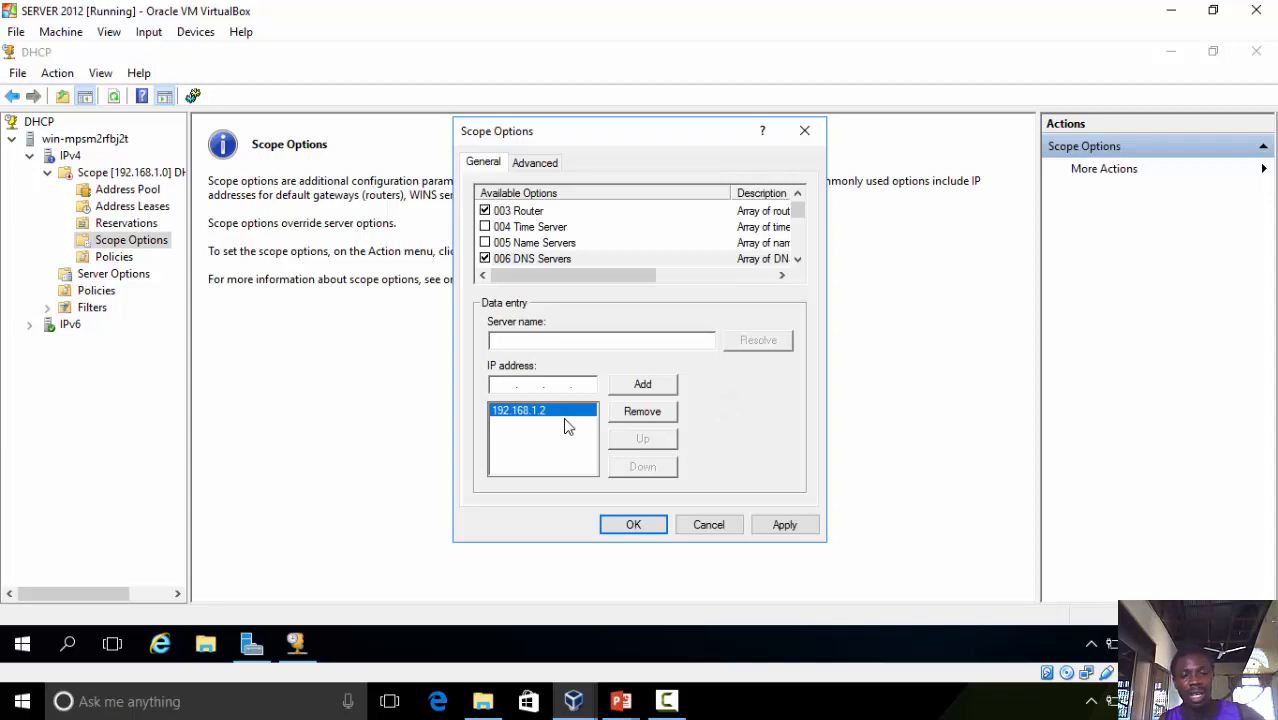
click(765, 526)
click(690, 524)
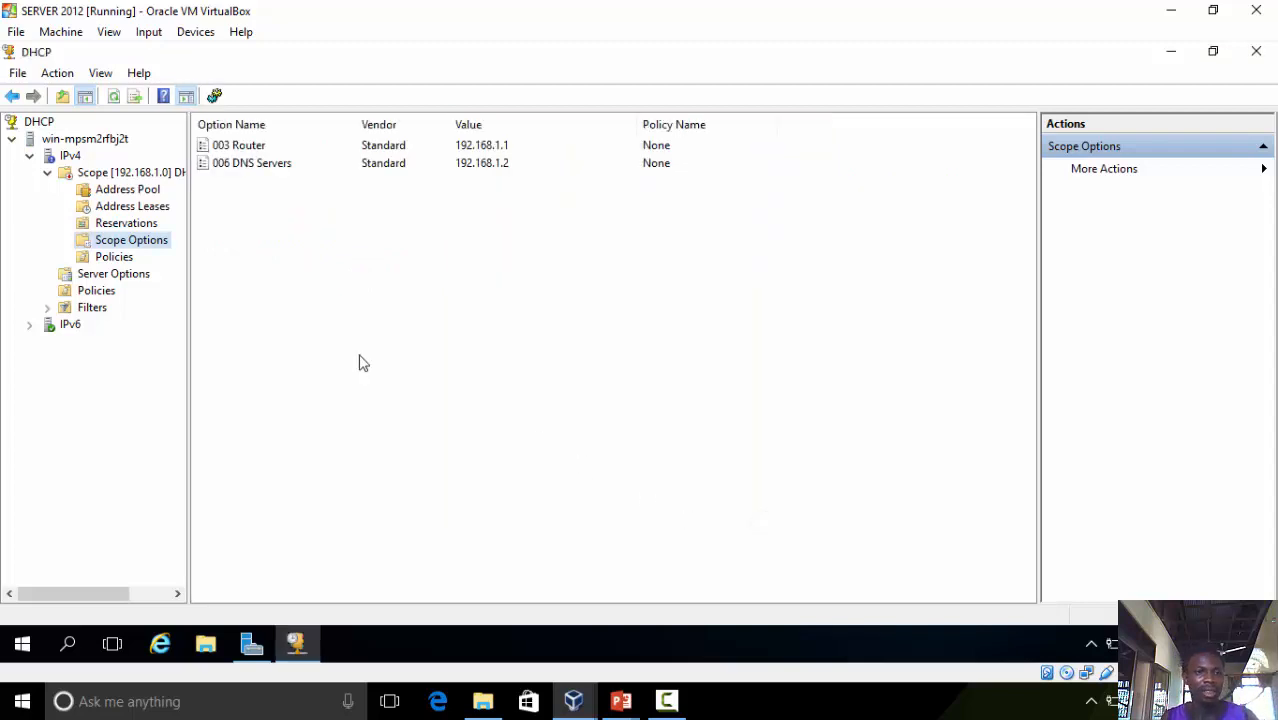
Review the configured scope options and open the scope's Policies node
click(248, 146)
click(250, 166)
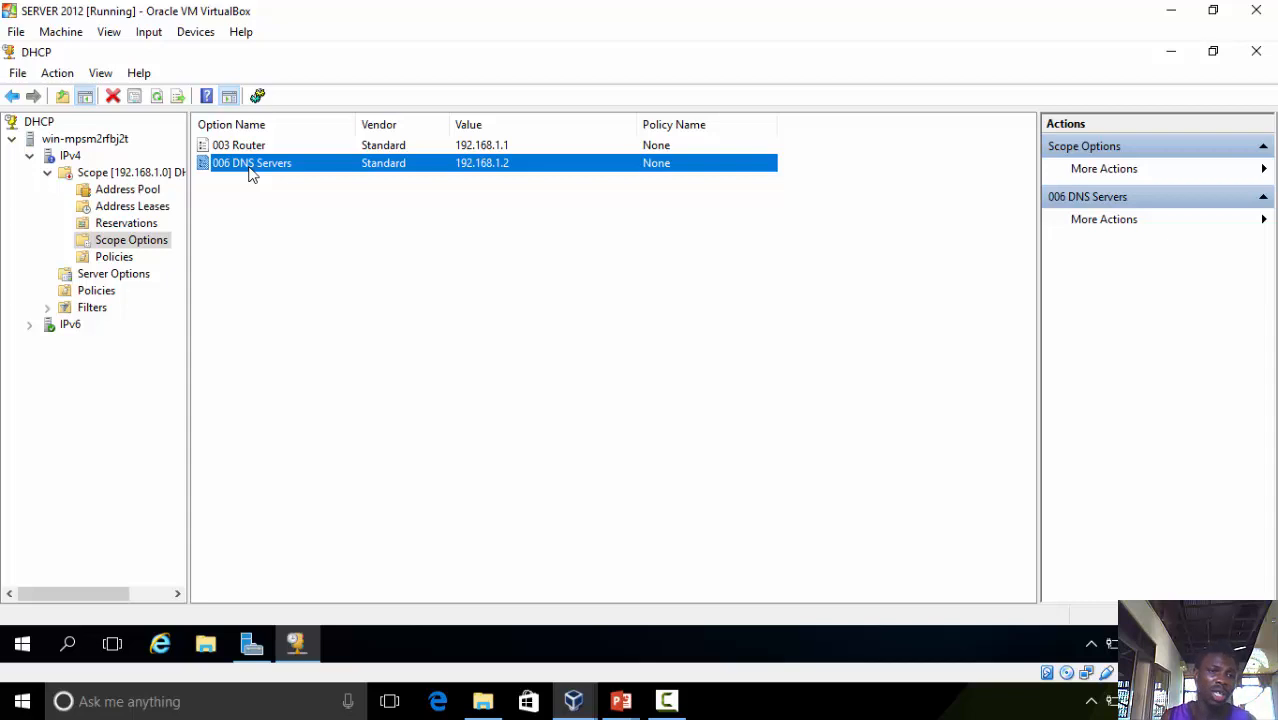
click(148, 257)
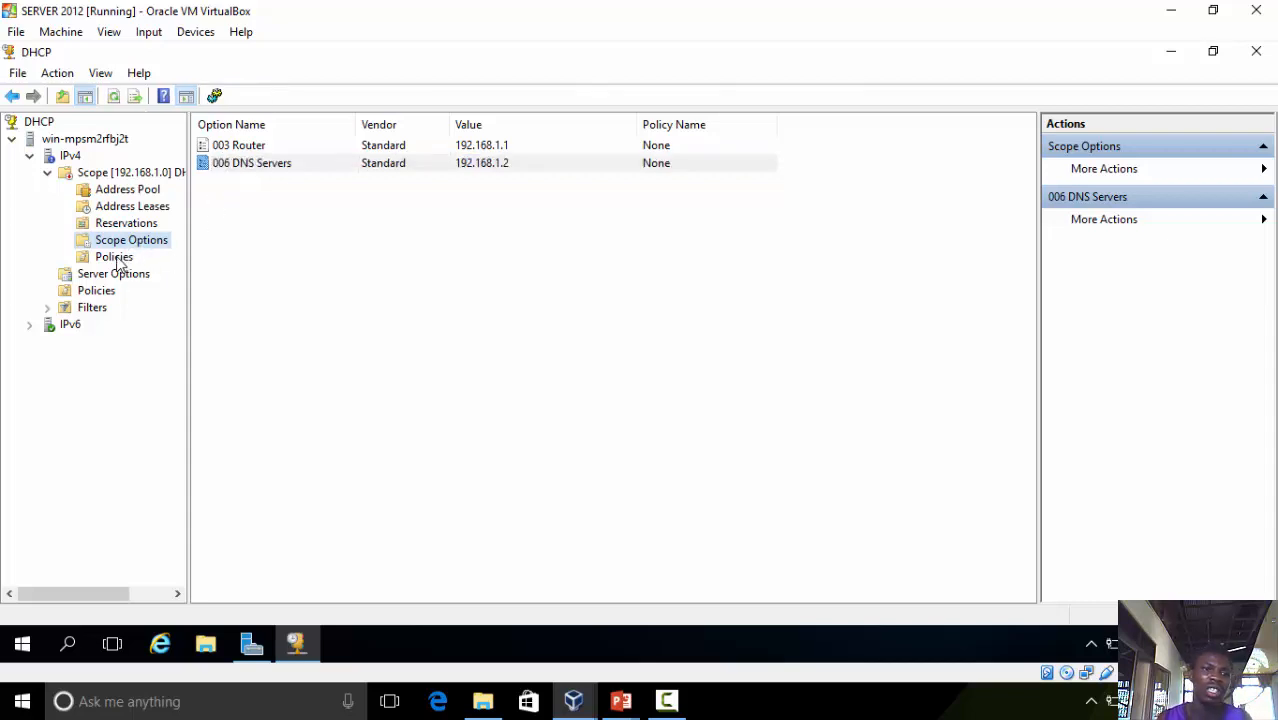
click(116, 258)
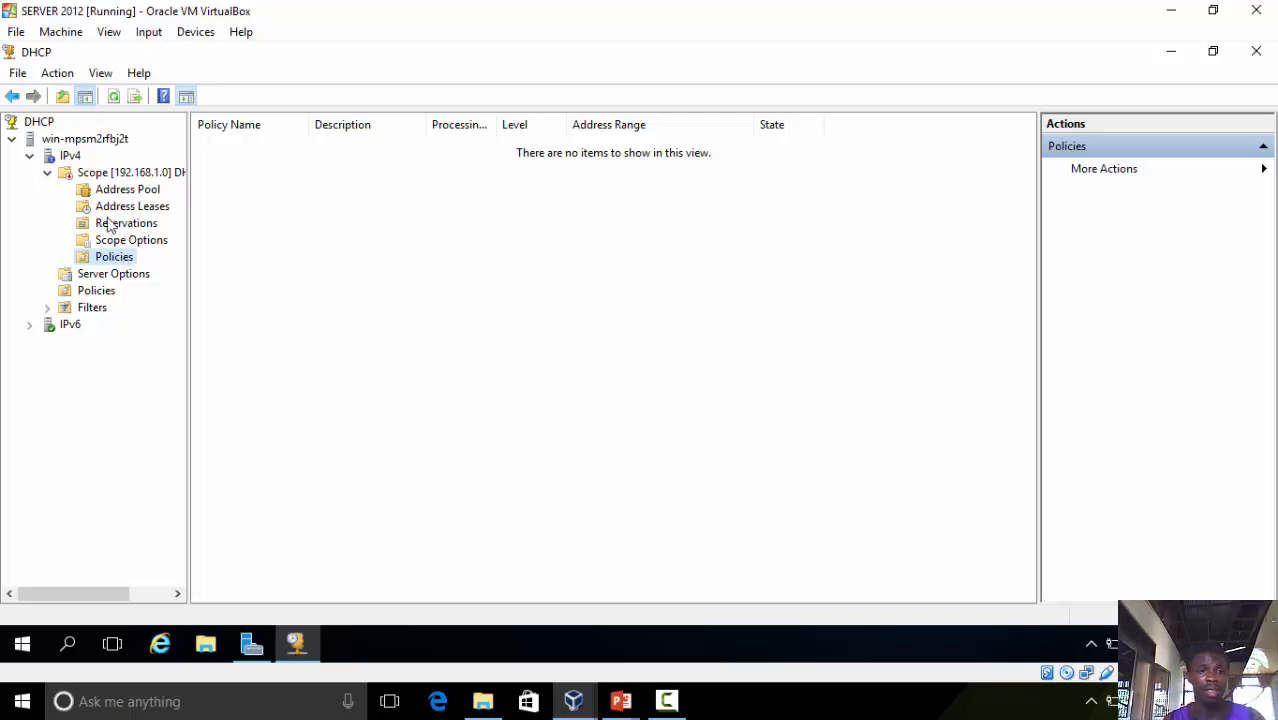
Configure the server-level 003 Router option with the IP address 192.168.1.1
click(114, 275)
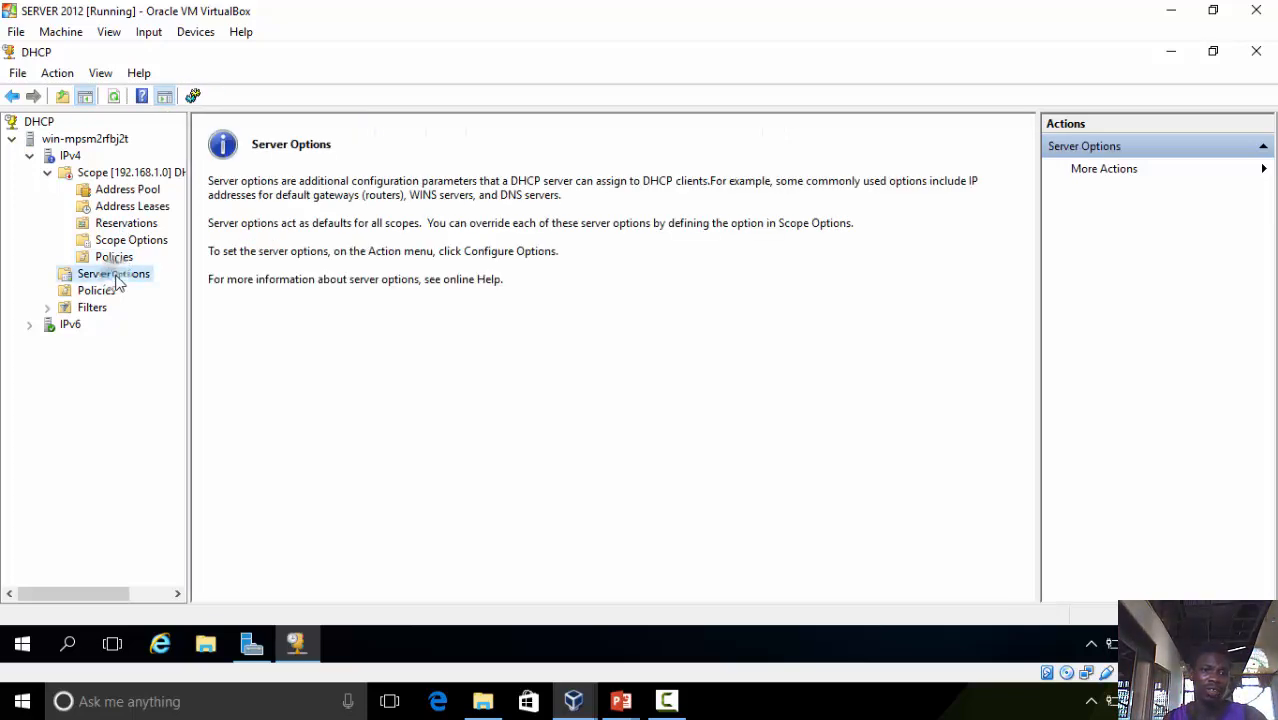
right_click(116, 276)
click(188, 290)
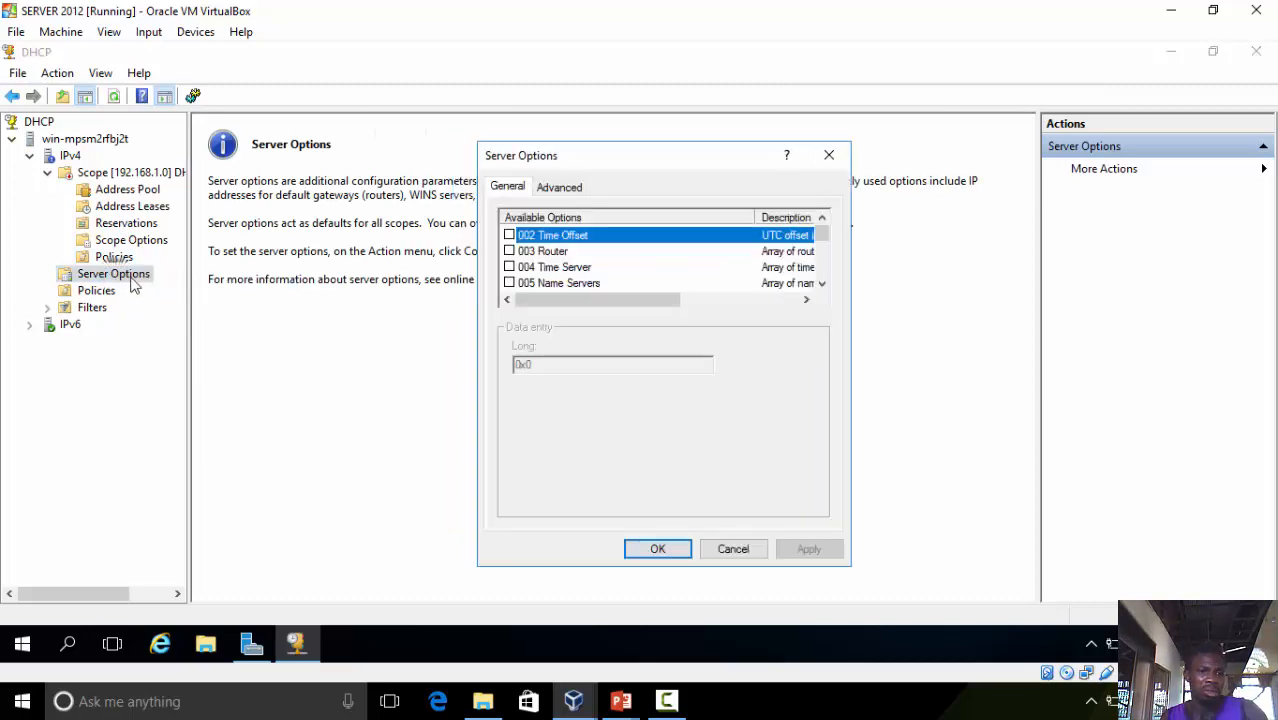
click(509, 251)
click(517, 408)
text(192.168.)
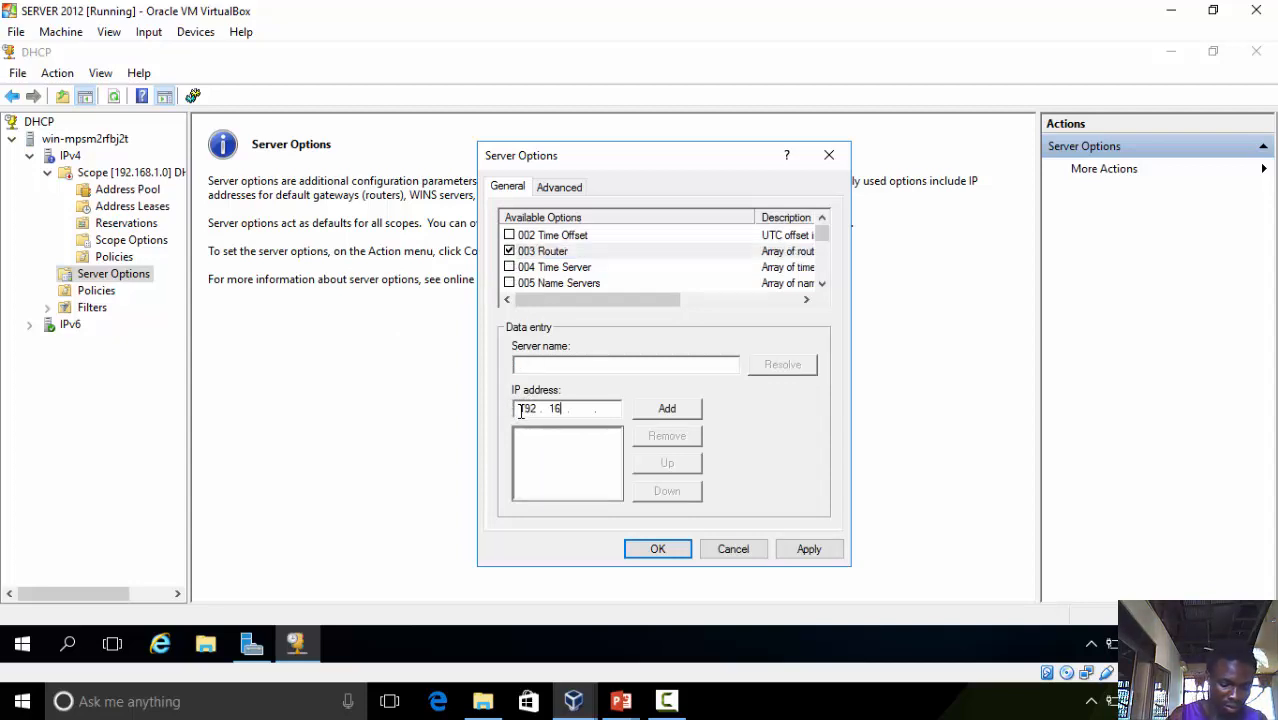
text(1.)
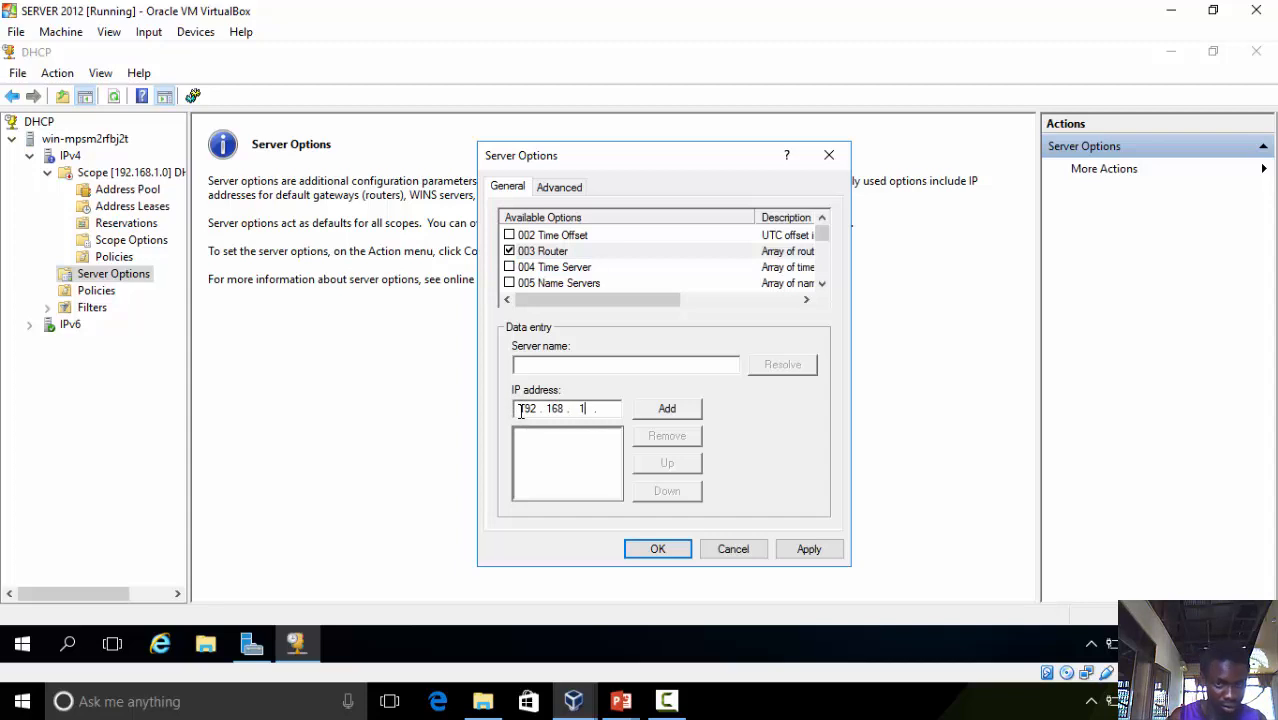
text(1)
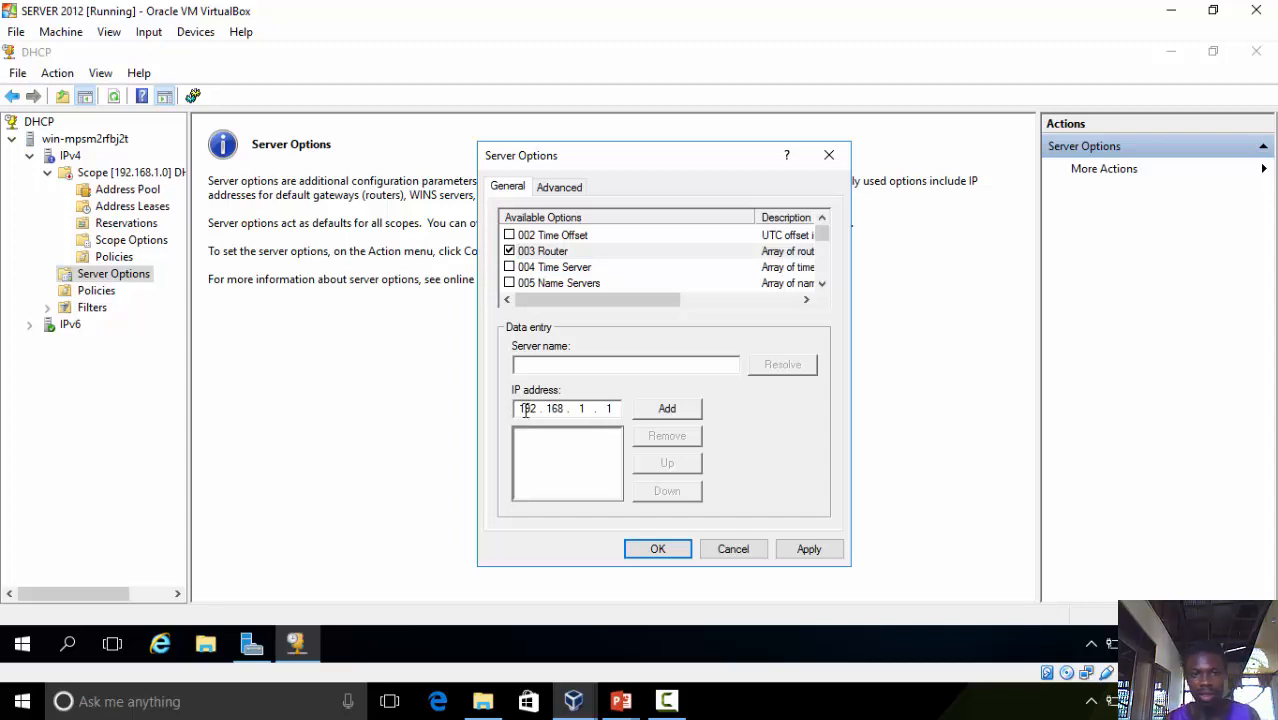
click(668, 412)
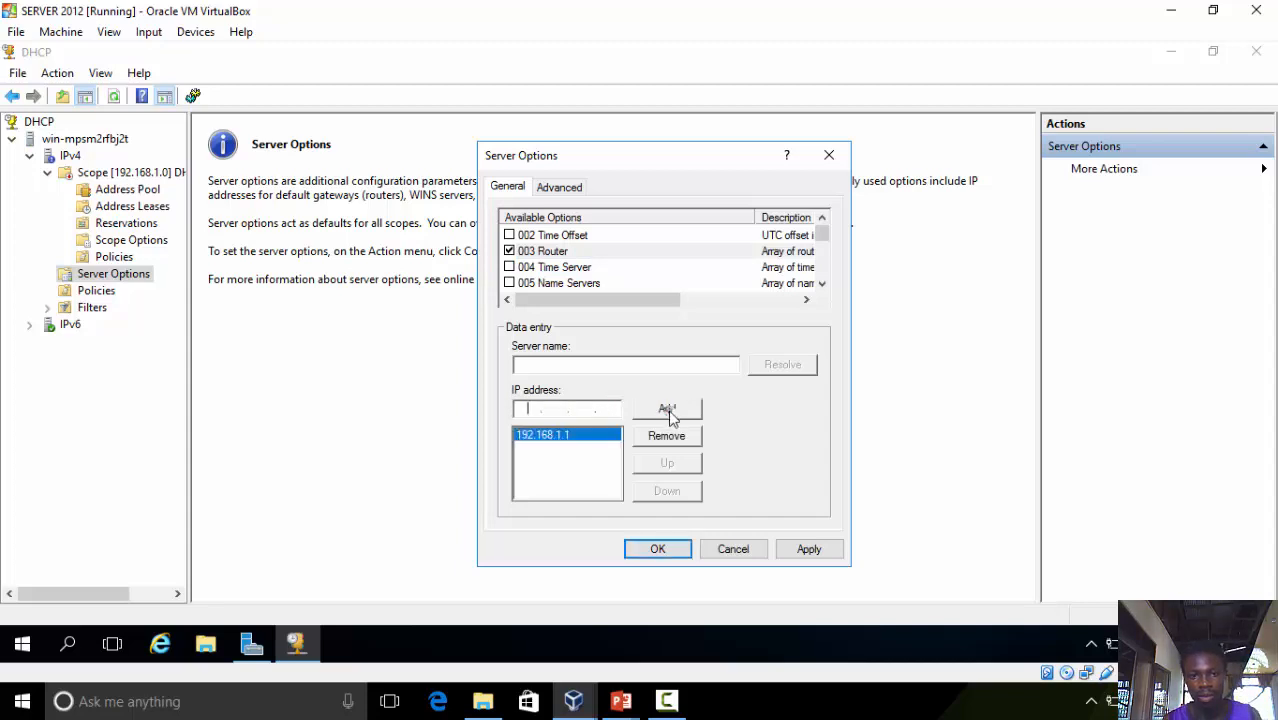
Add 192.168.1.2 as the server-level 006 DNS Servers option and apply the server options
click(821, 283)
click(821, 283)
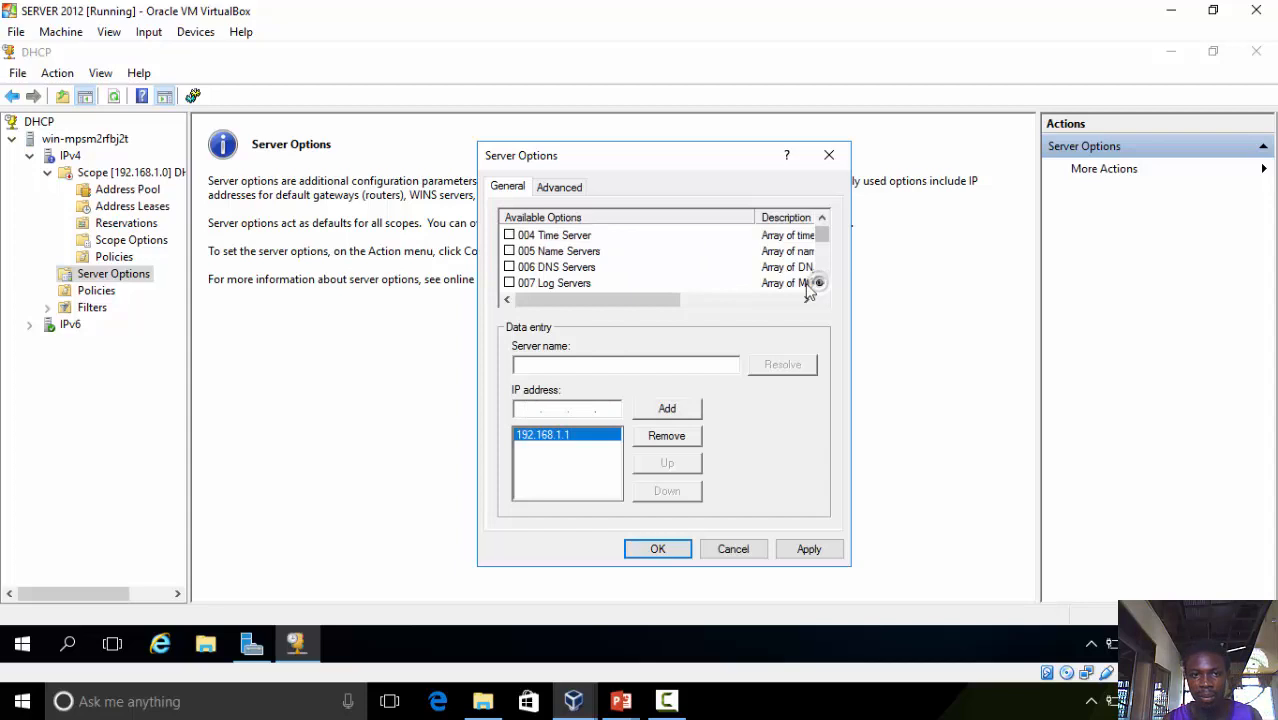
click(509, 267)
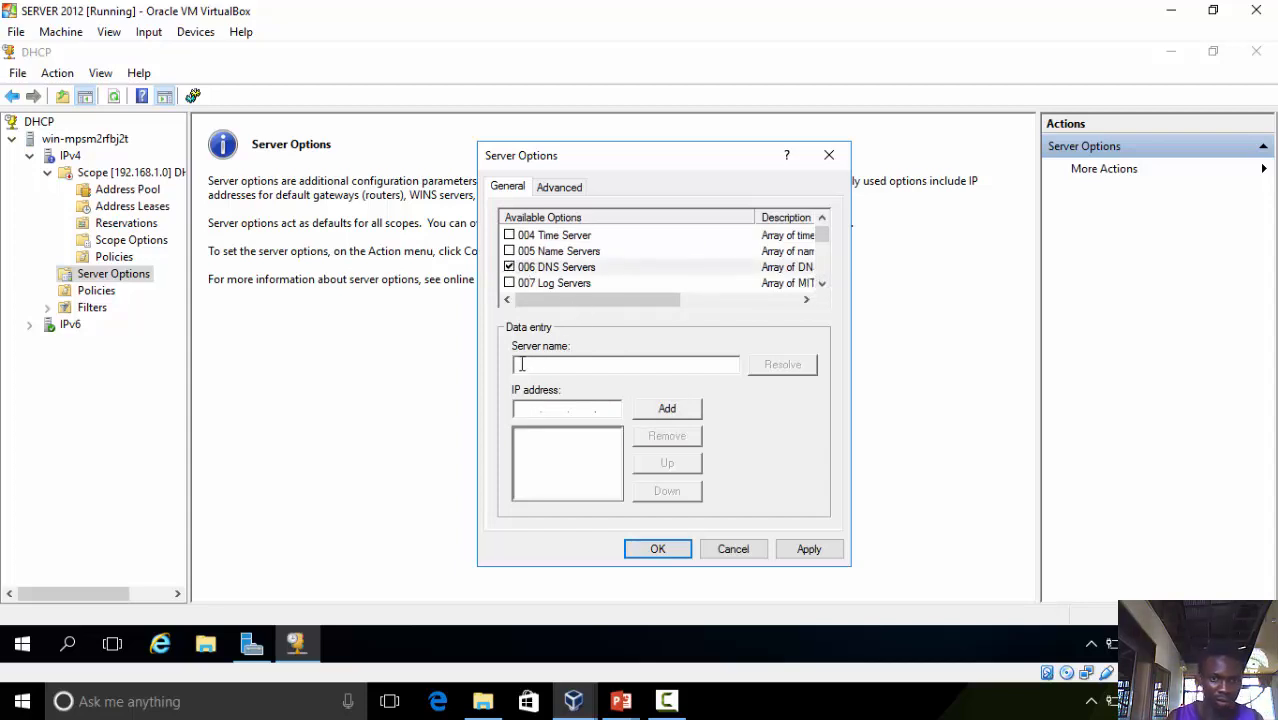
text(192.16)
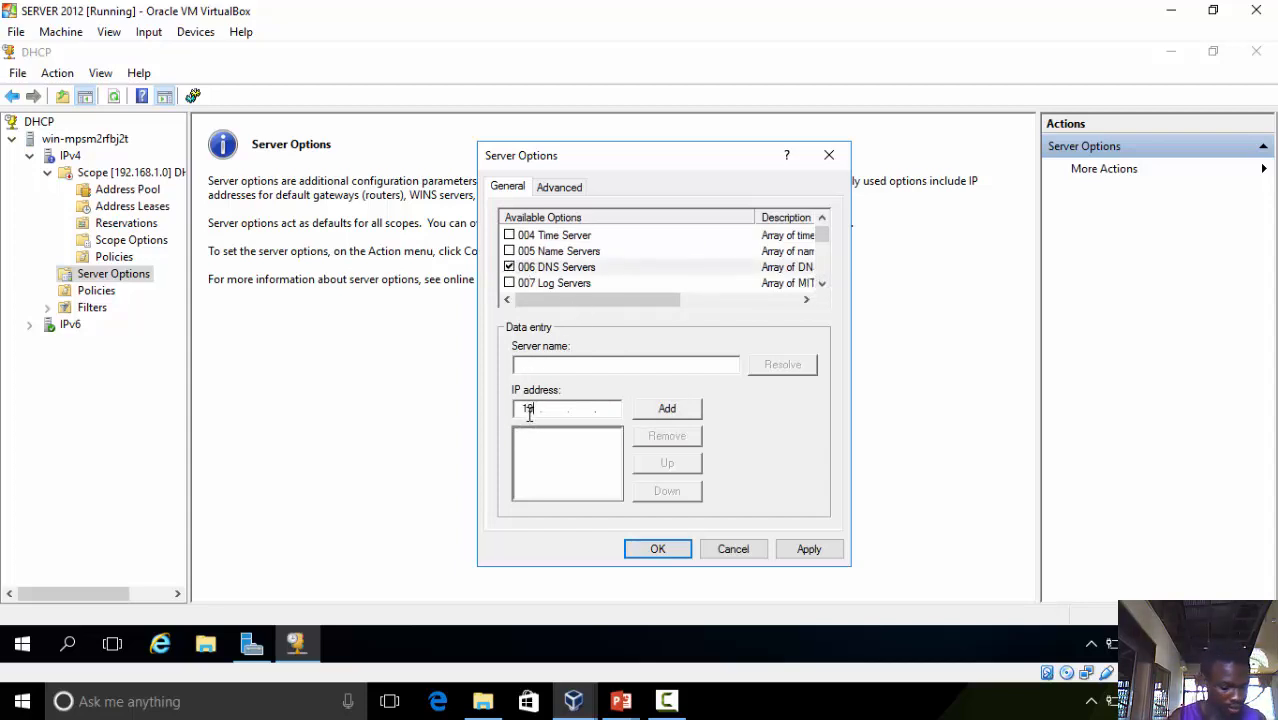
text(8.1.)
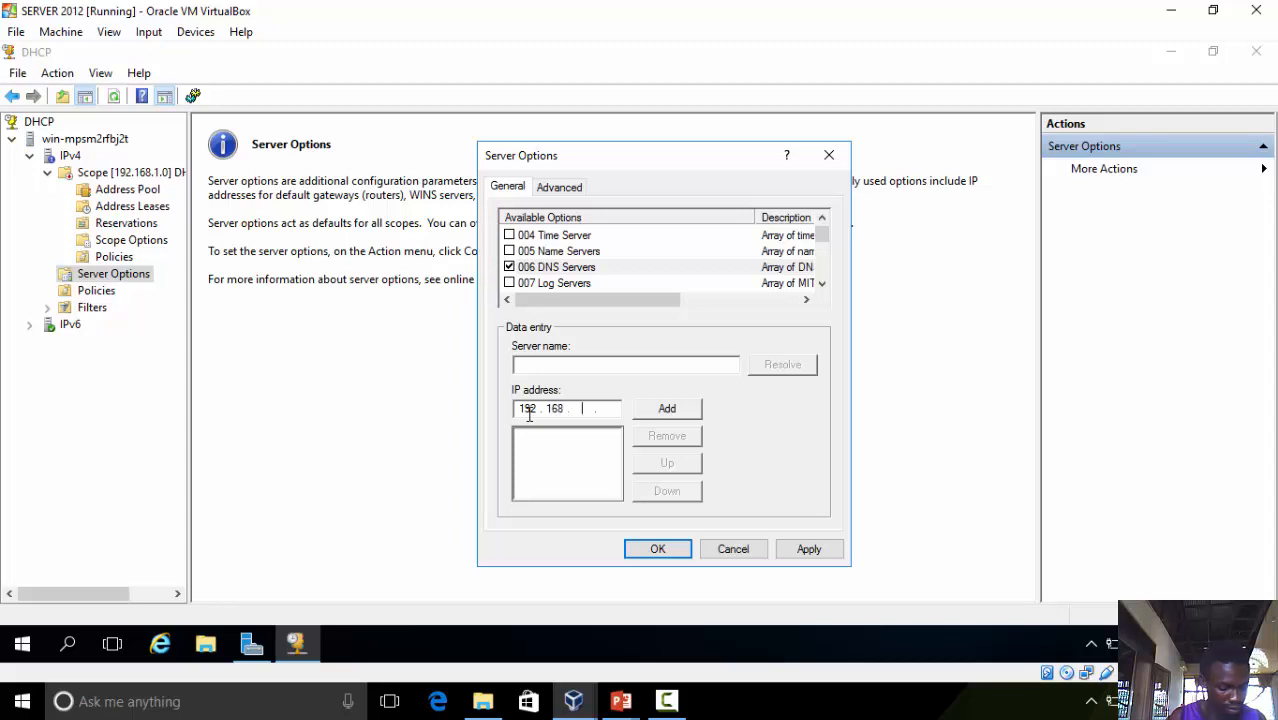
text(2)
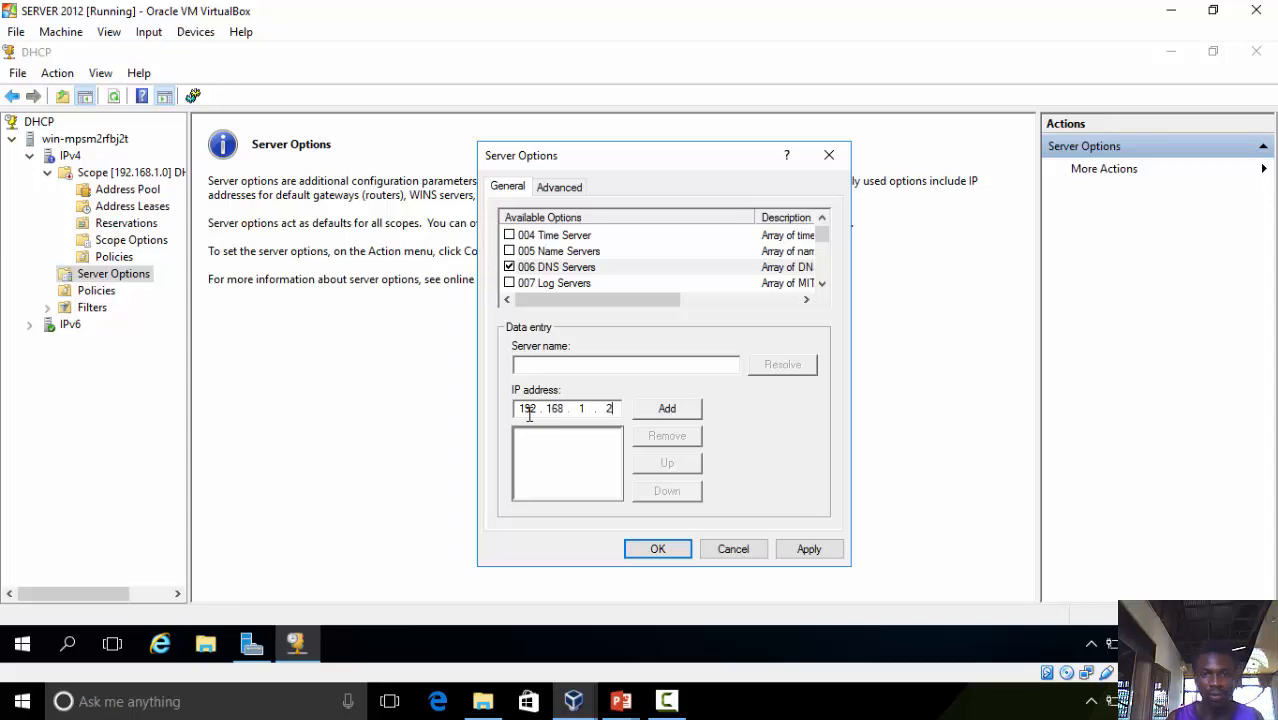
click(656, 404)
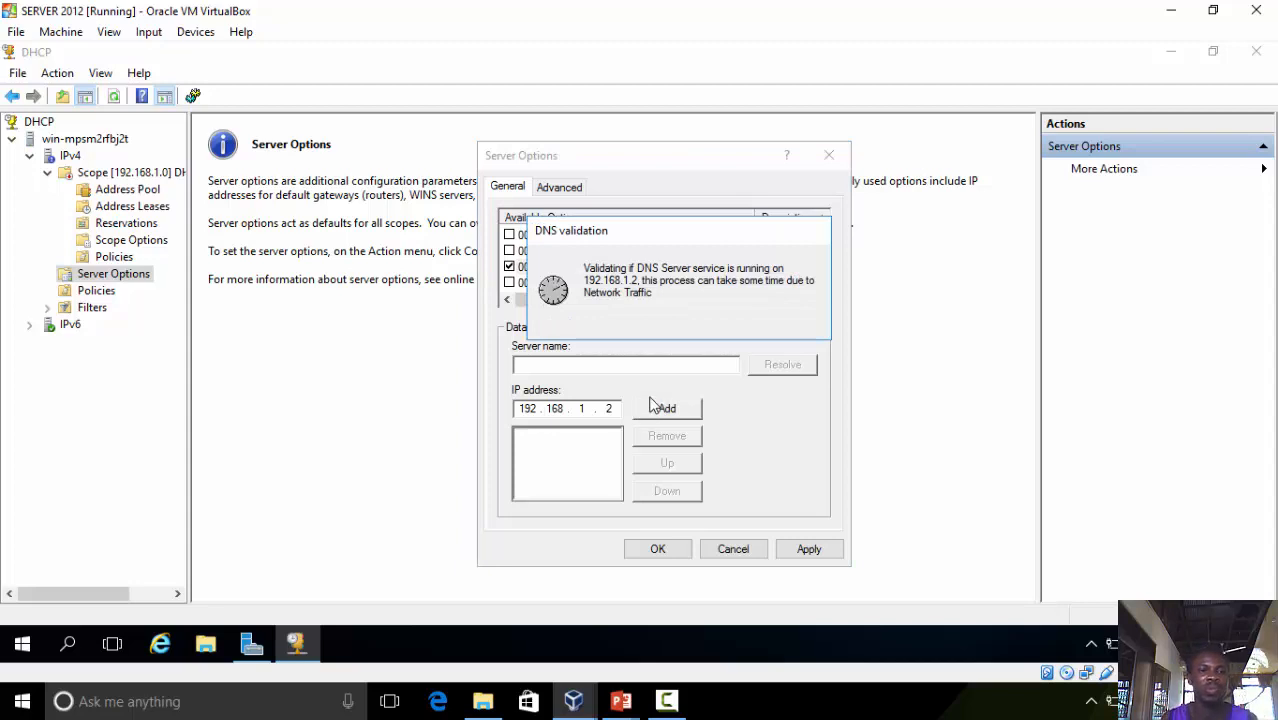
click(692, 418)
click(807, 548)
click(735, 552)
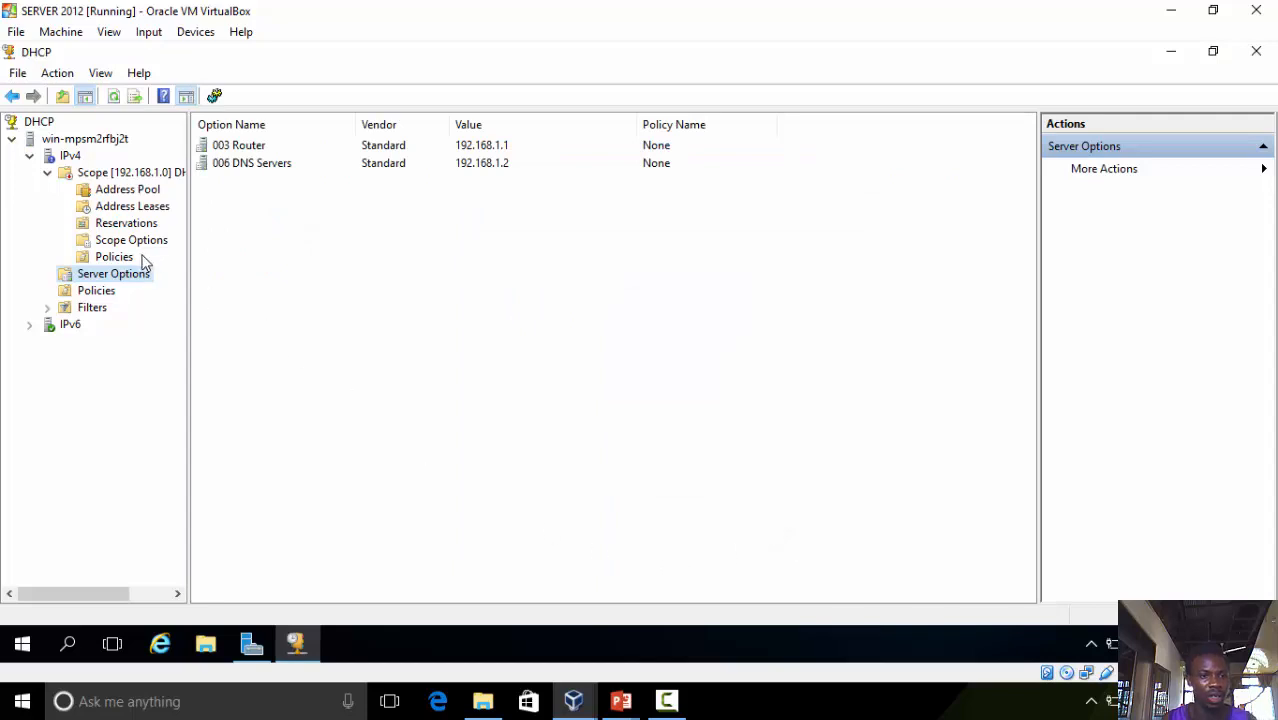
Expand the IPv4 Filters node and inspect the Allow and Deny MAC filter lists
double_click(101, 312)
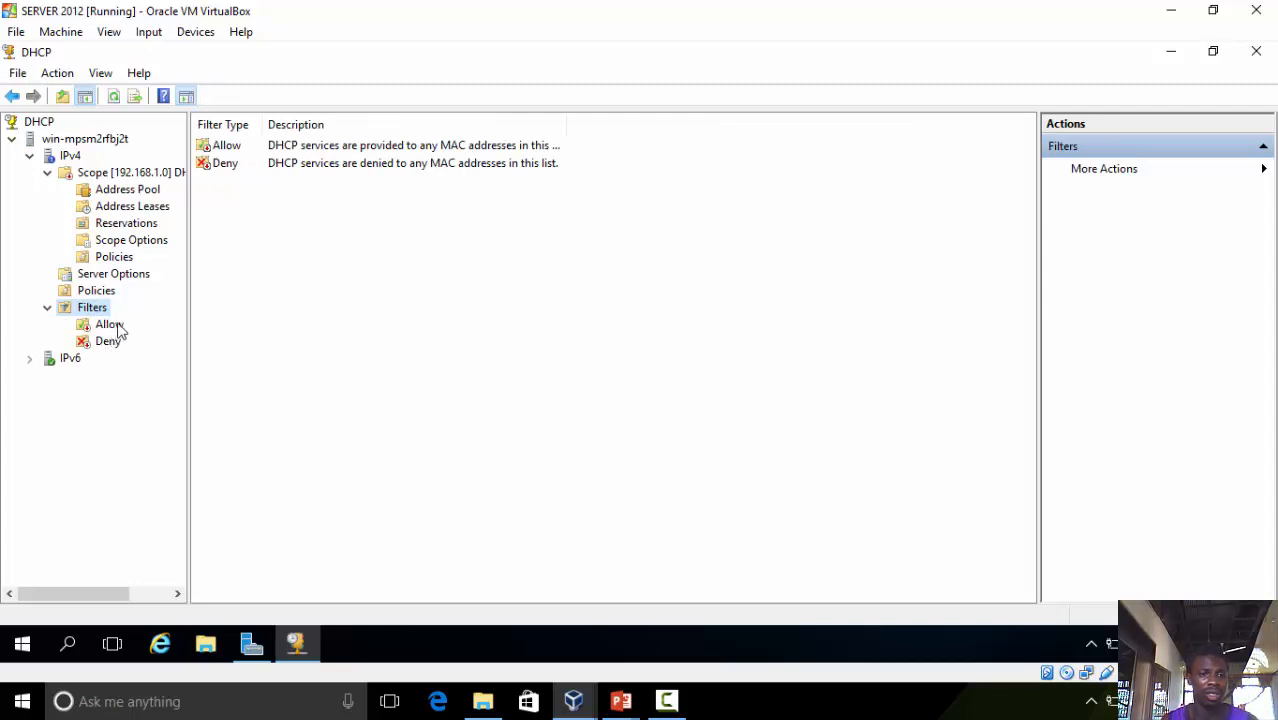
click(116, 327)
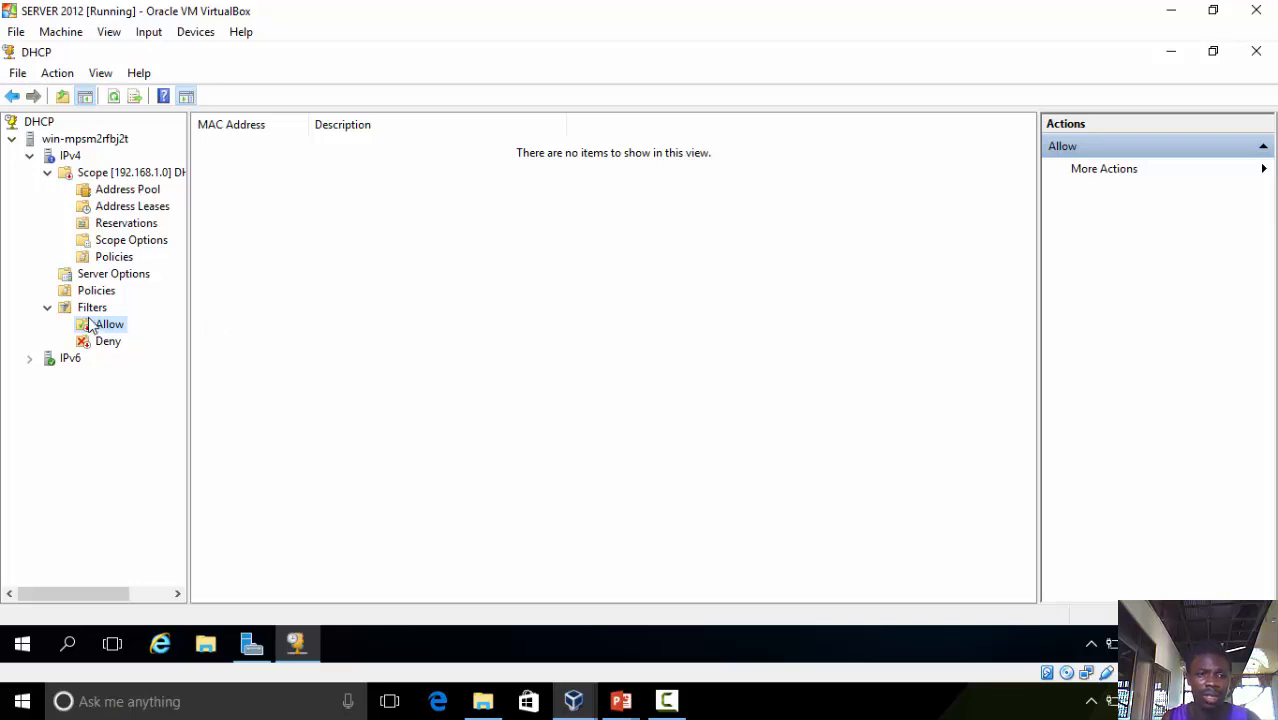
click(110, 342)
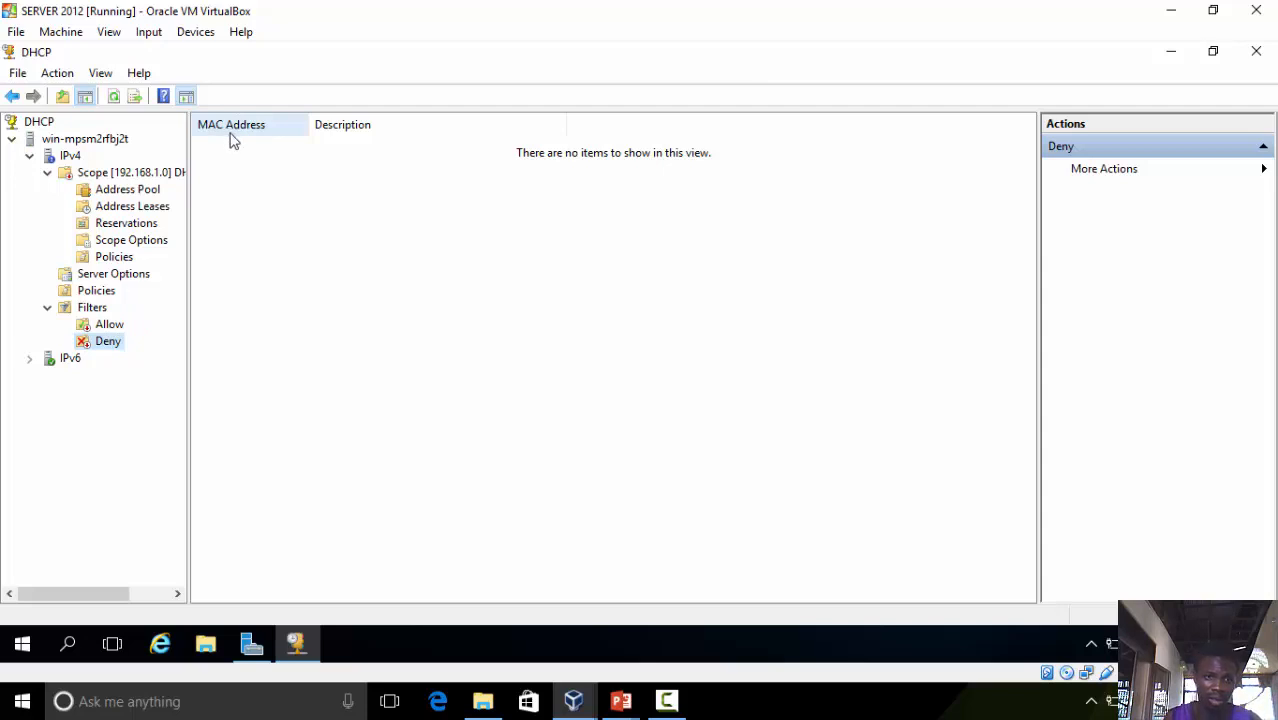
Activate the 192.168.1.0 scope and refresh the console
click(127, 176)
right_click(120, 176)
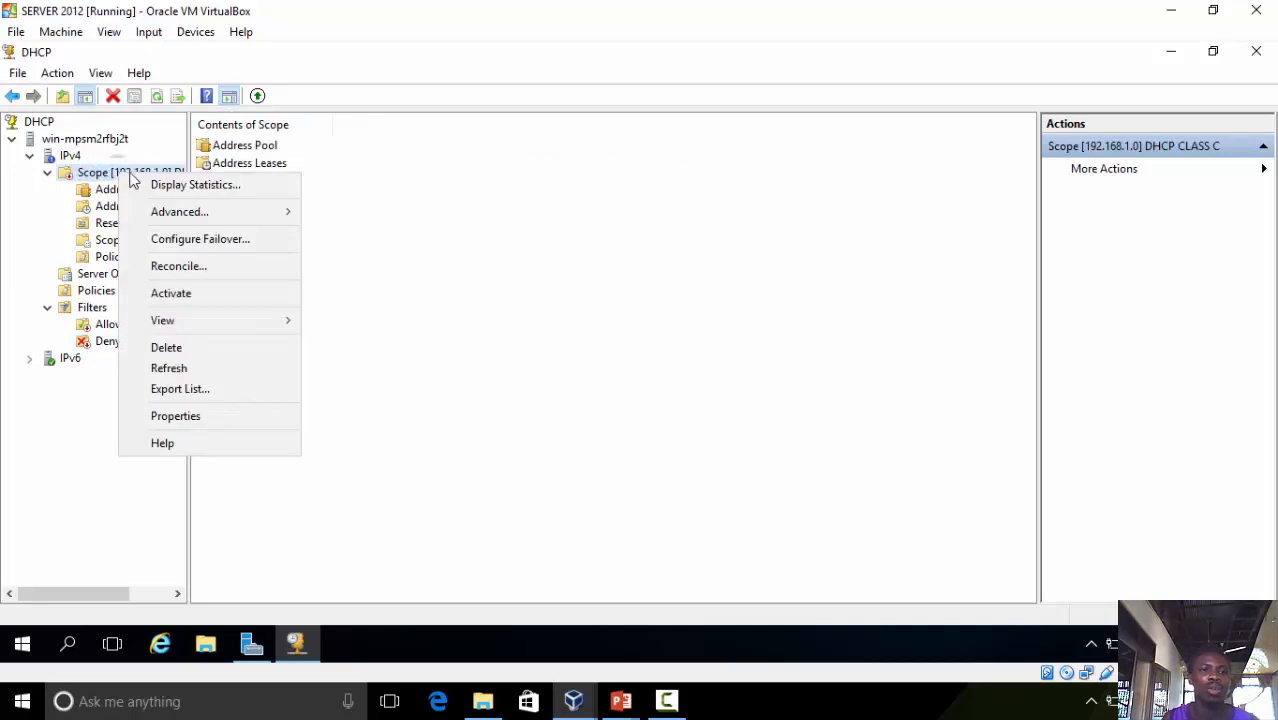
click(180, 297)
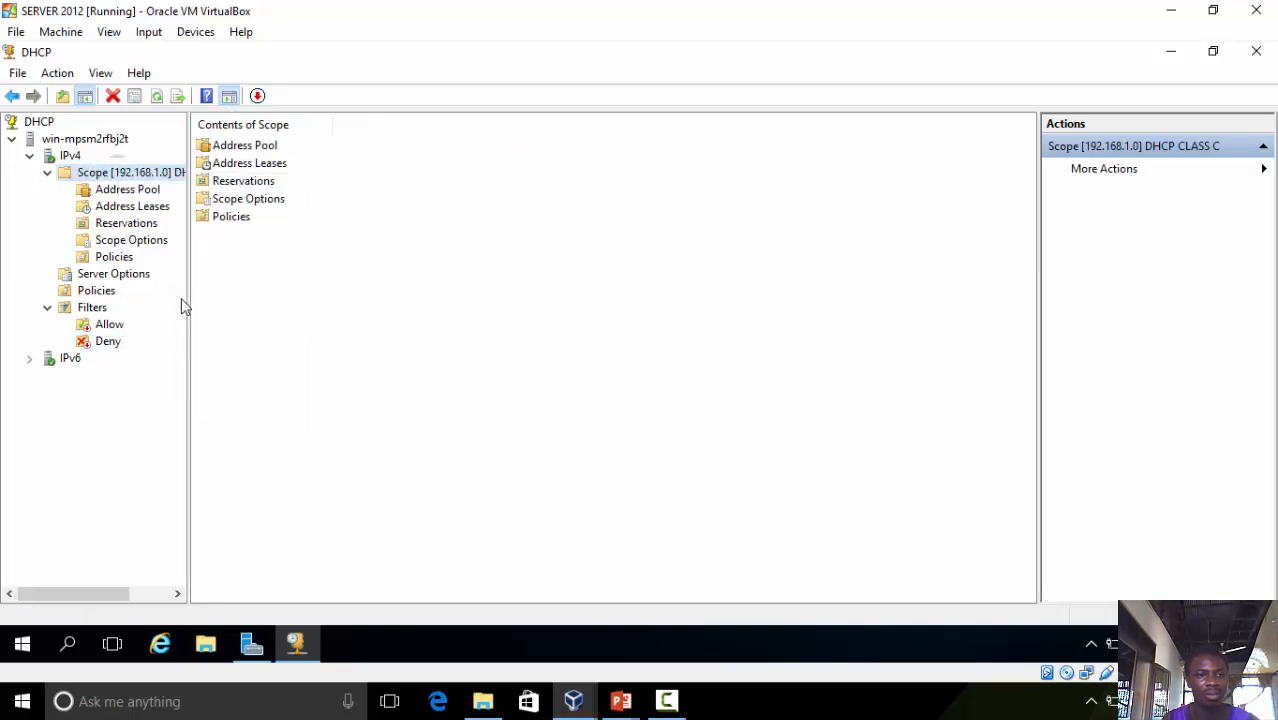
click(156, 103)
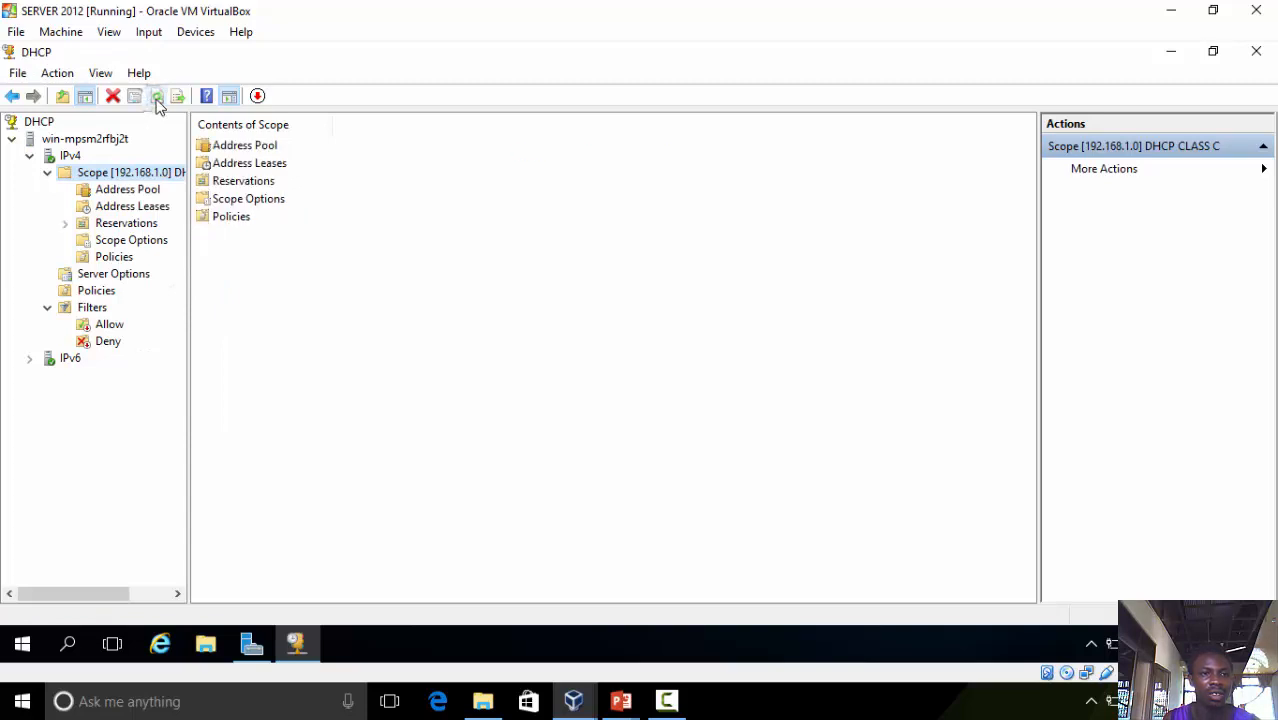
Review the scope's address pool, leases, reservations, options and policies, plus the server options, policies and filters
click(112, 192)
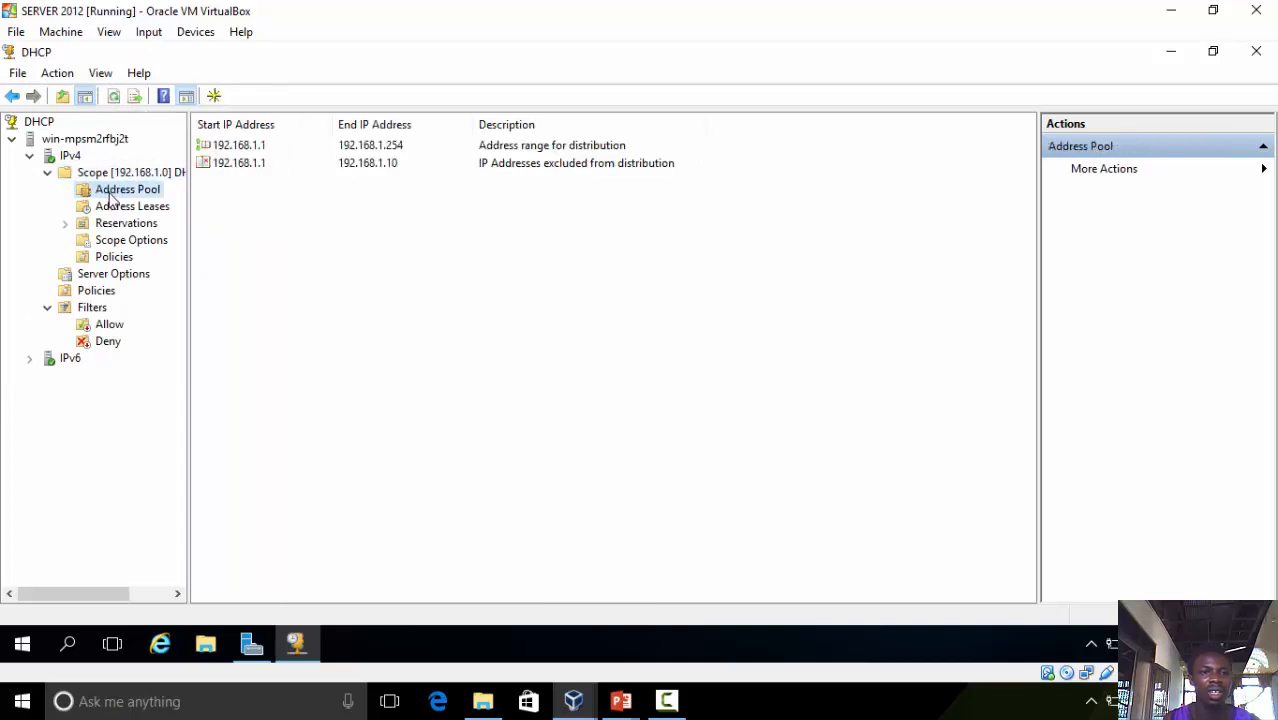
click(120, 208)
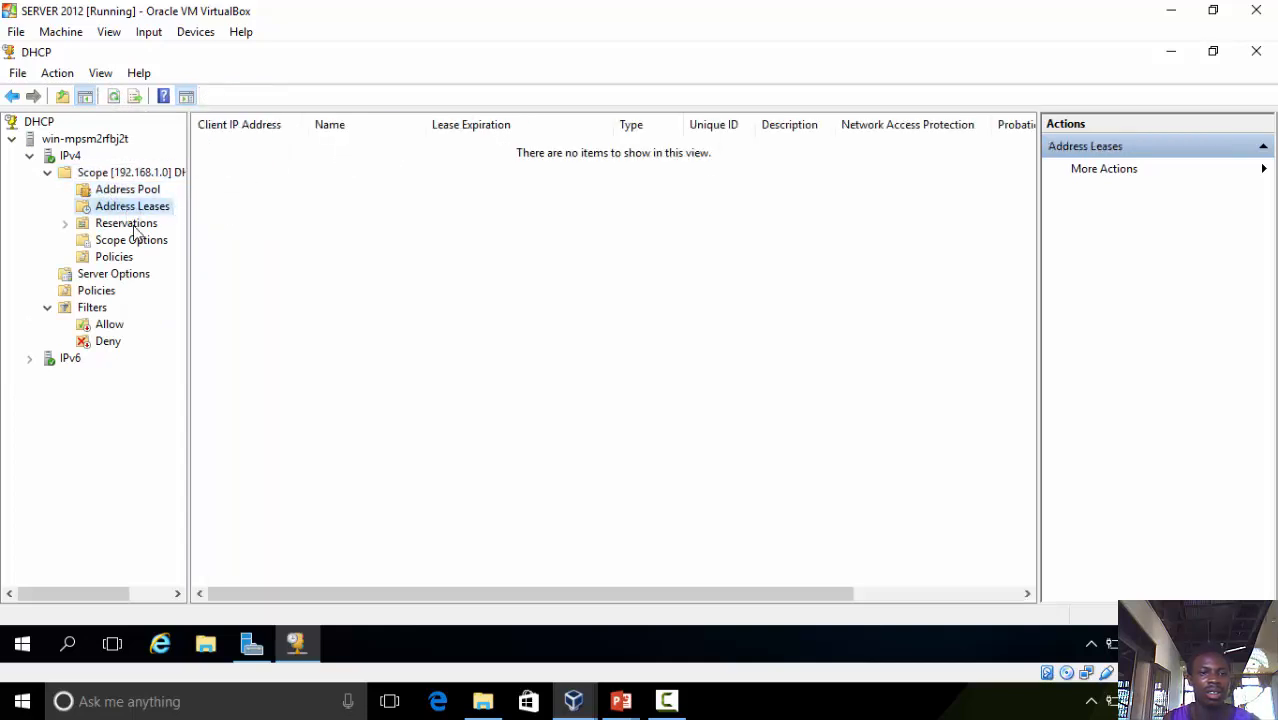
click(134, 225)
click(133, 243)
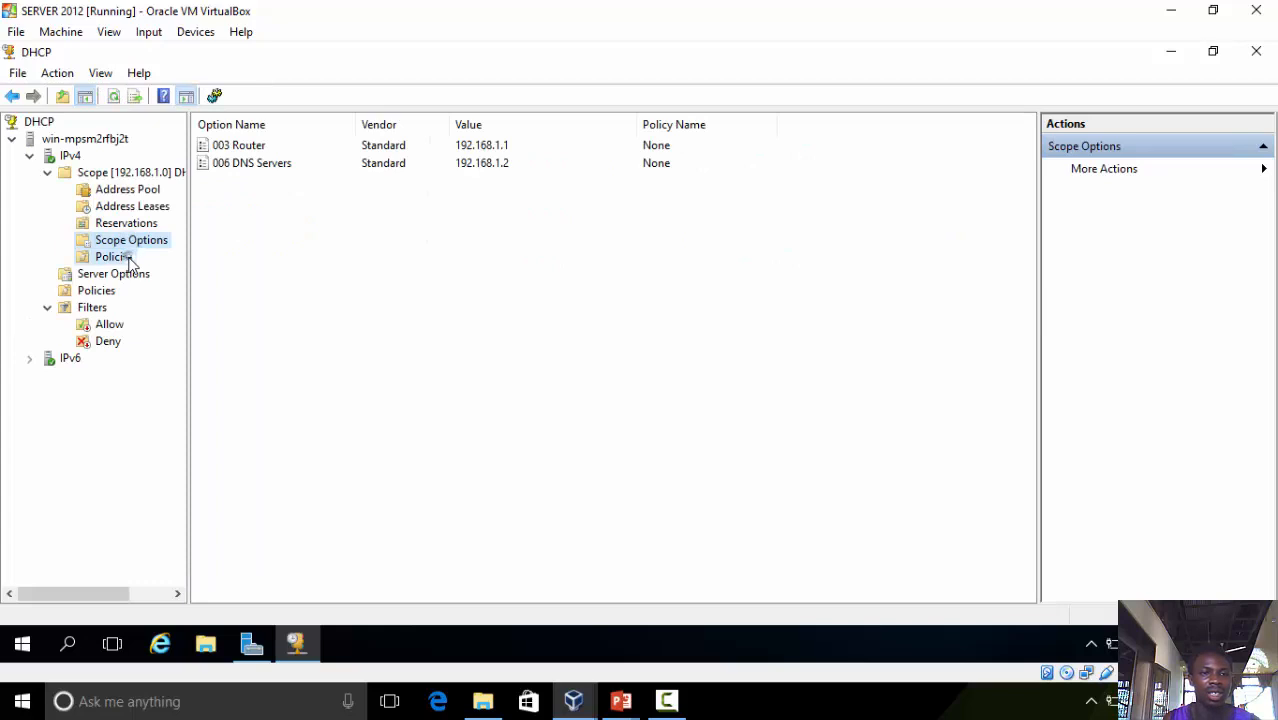
click(118, 258)
click(113, 274)
click(98, 291)
click(104, 310)
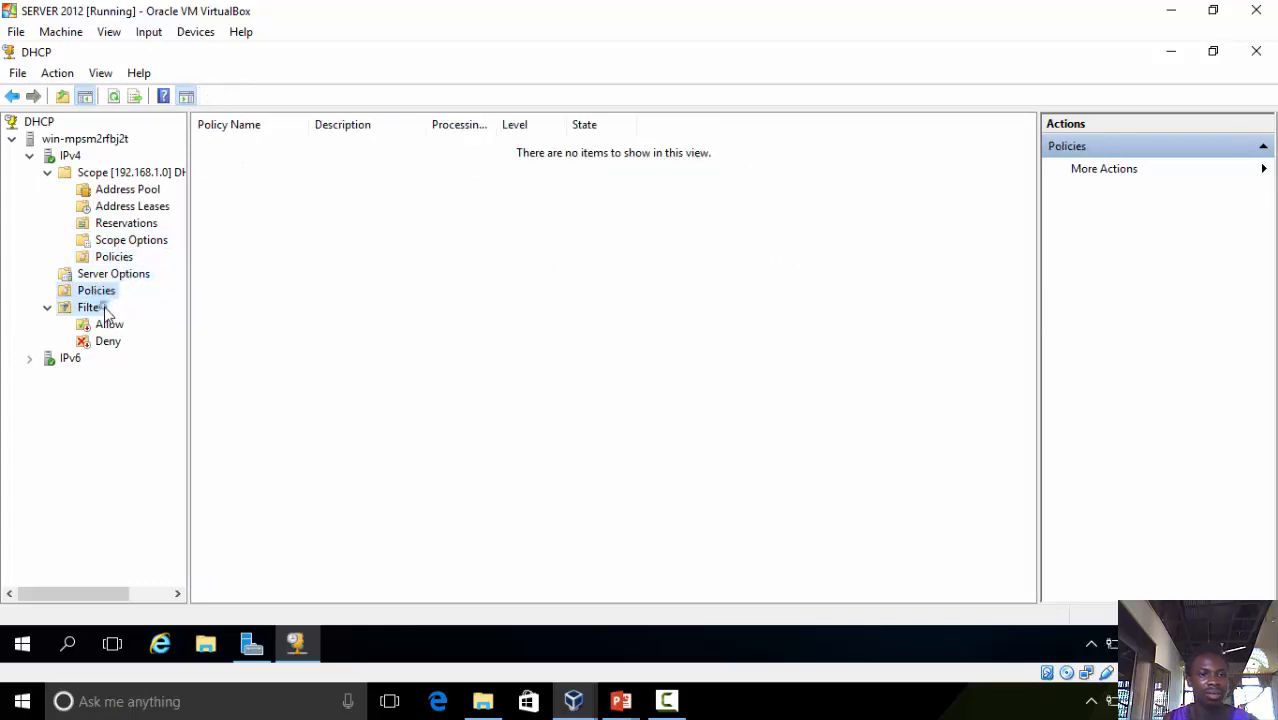
click(86, 142)
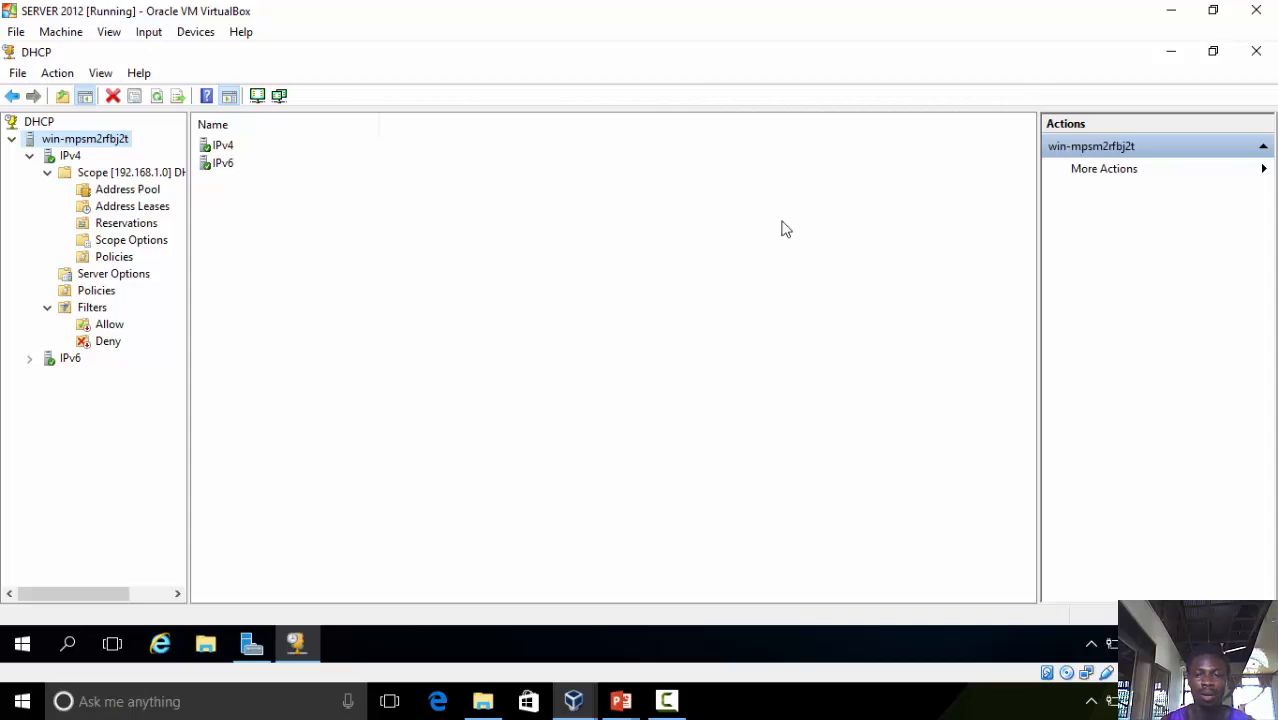
click(662, 704)
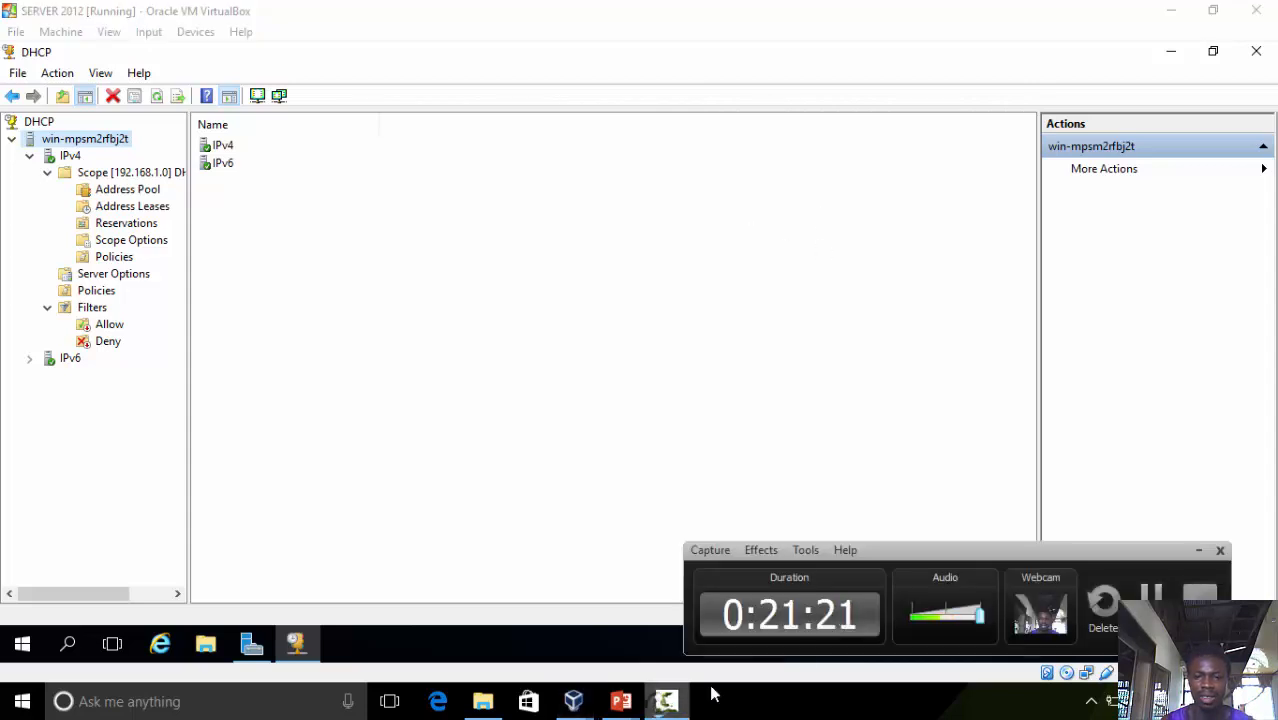